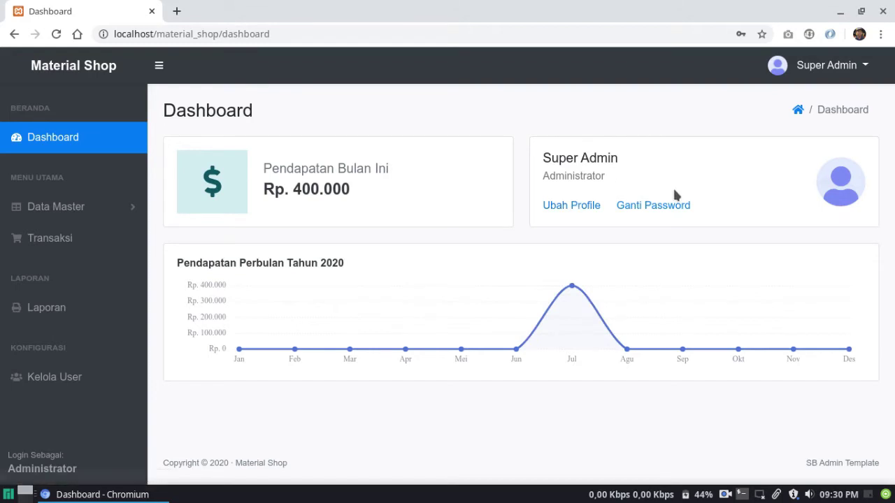
Change the profile to username administrator and name Super Administrator, update the phone number, and save
click(575, 205)
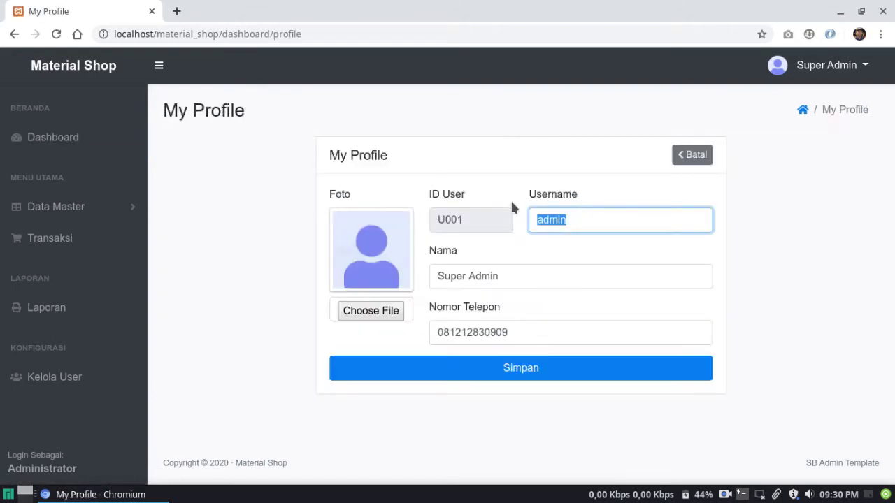
click(590, 218)
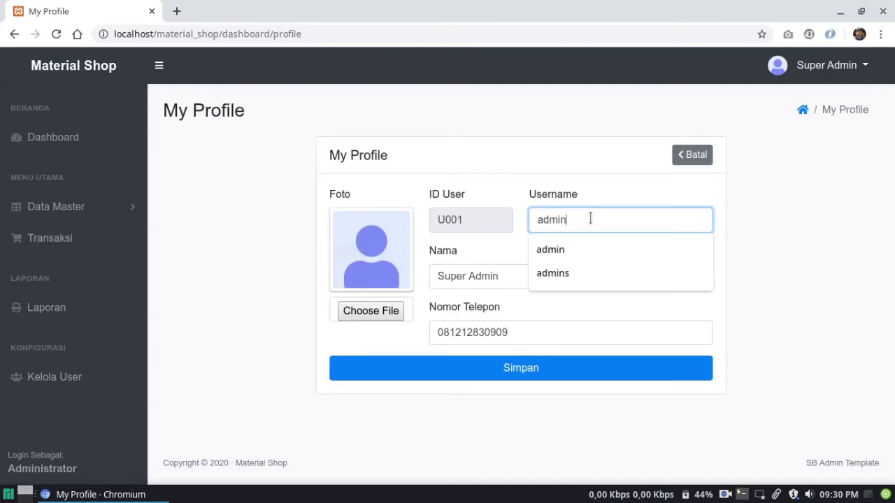
text(istrator)
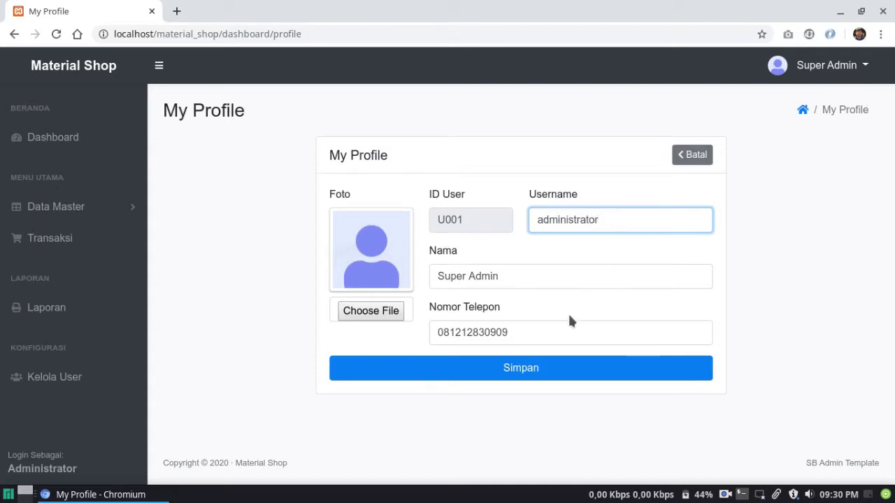
triple_click(525, 275)
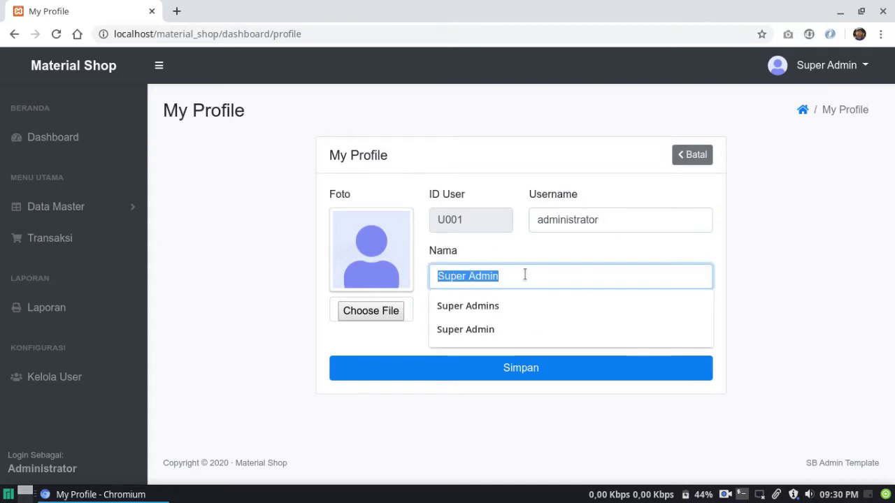
click(525, 275)
text(istrator)
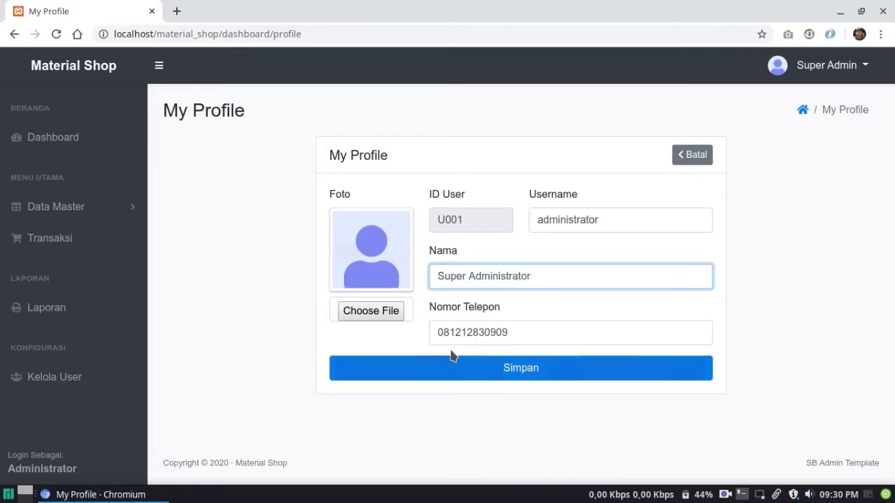
click(511, 331)
text(1)
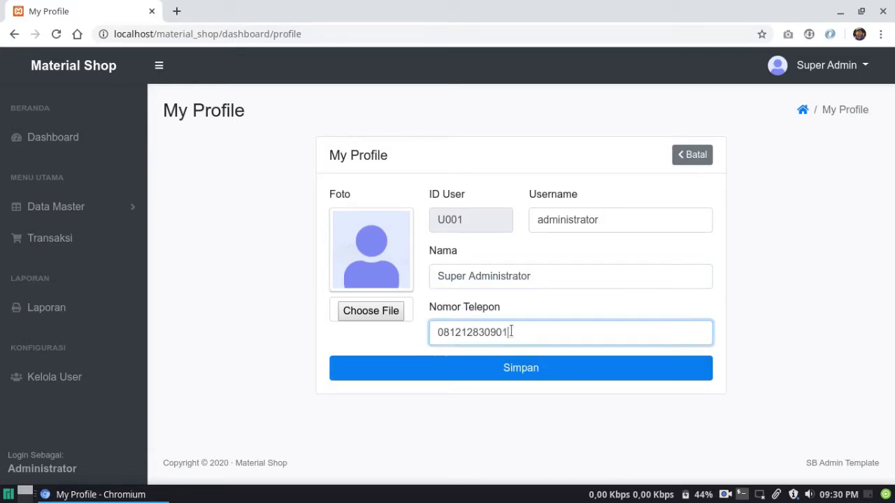
click(481, 370)
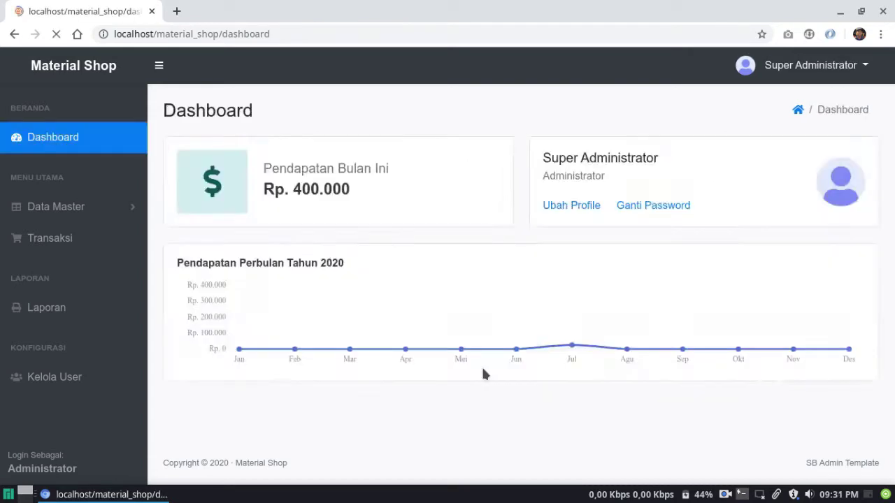
click(462, 350)
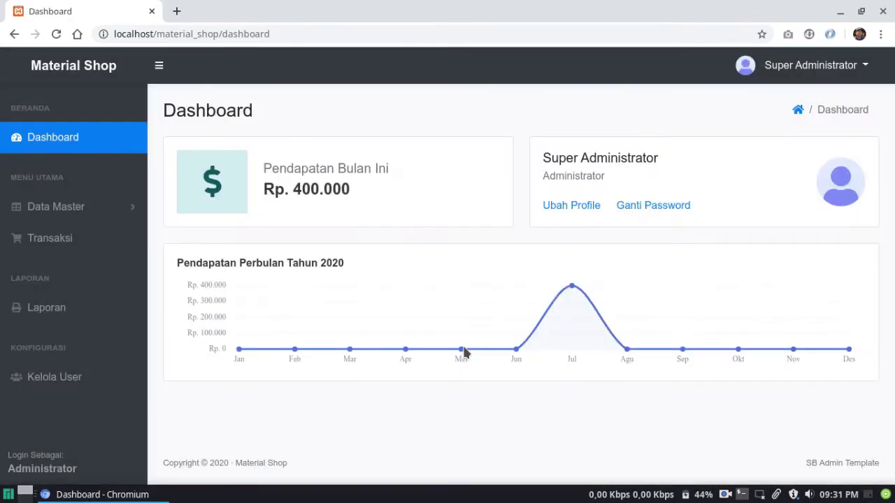
In the profile editor, shorten the username back to admin
click(772, 67)
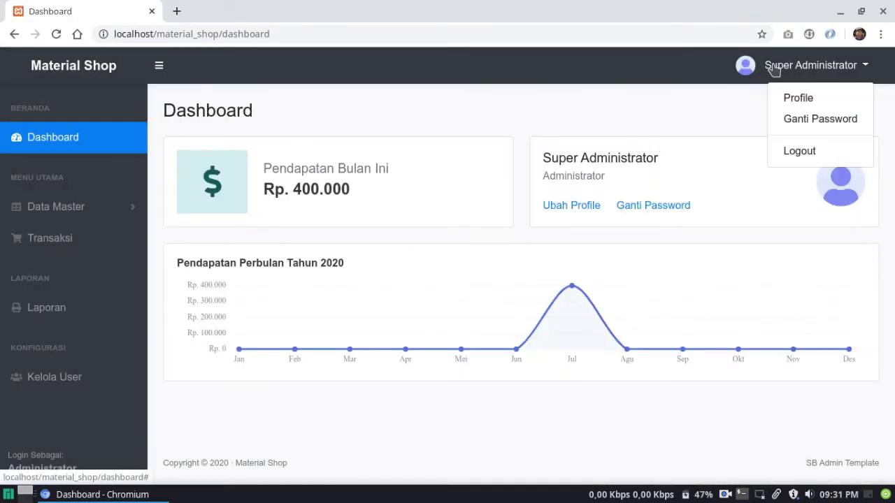
click(773, 68)
click(571, 206)
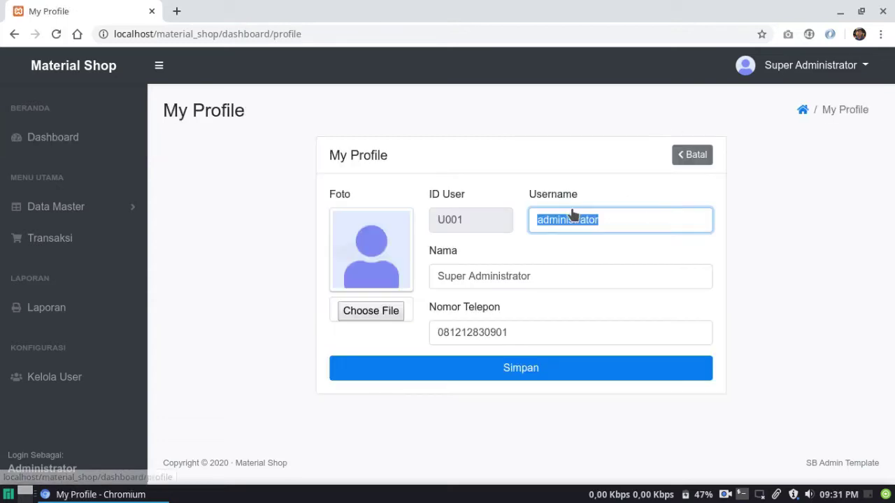
click(610, 215)
key(BackSpace)
key(BackSpace)
key(BackSpace)
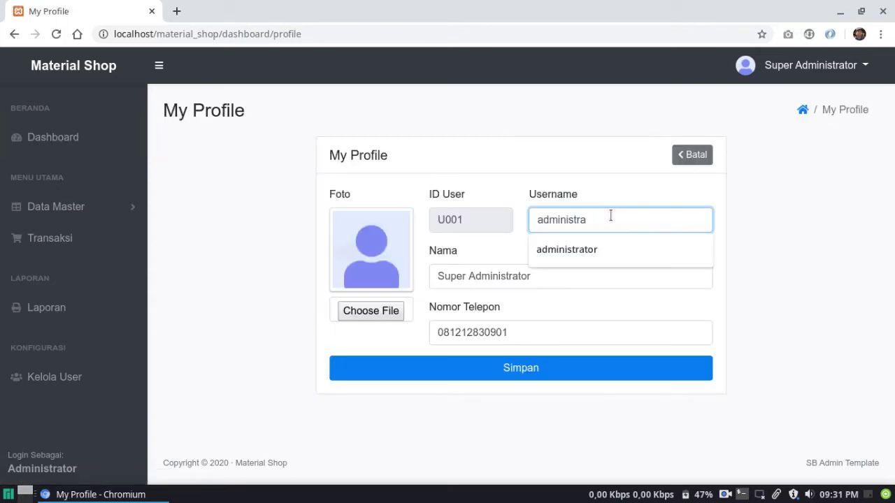
key(BackSpace)
key(BackSpace)
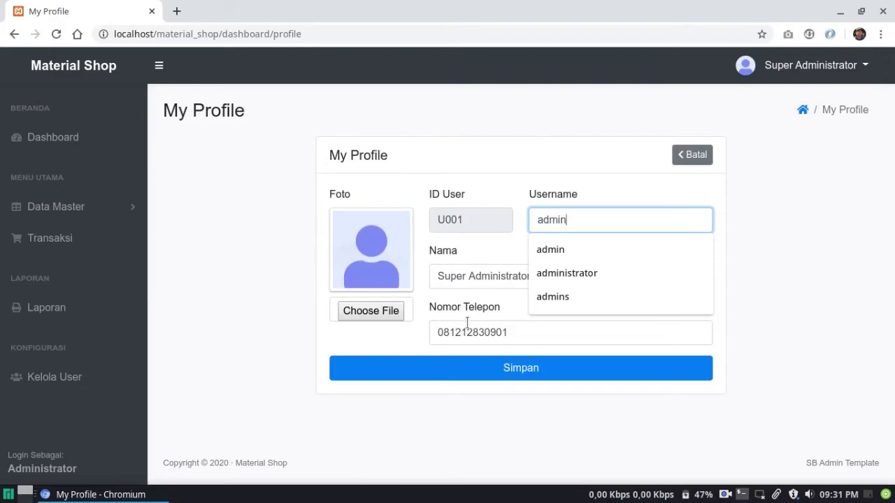
click(467, 322)
Choose avatar-4.png as the profile photo and save the profile
click(381, 314)
key(Down)
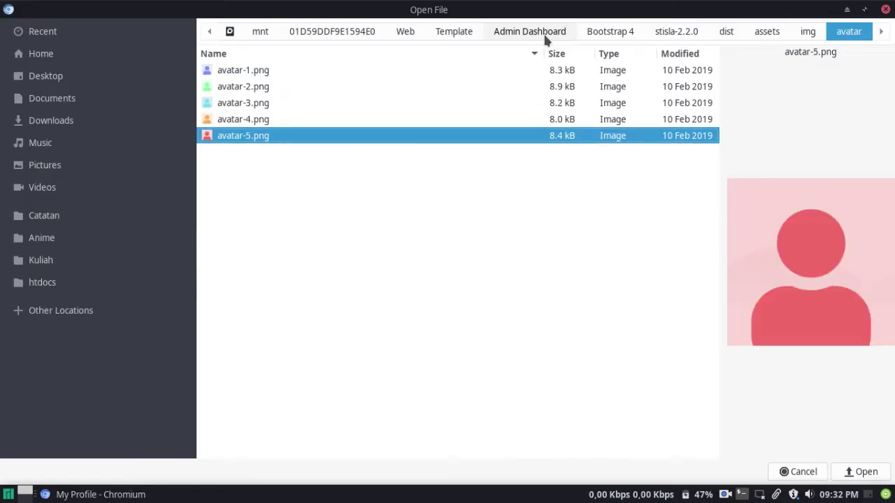
key(Up)
key(Return)
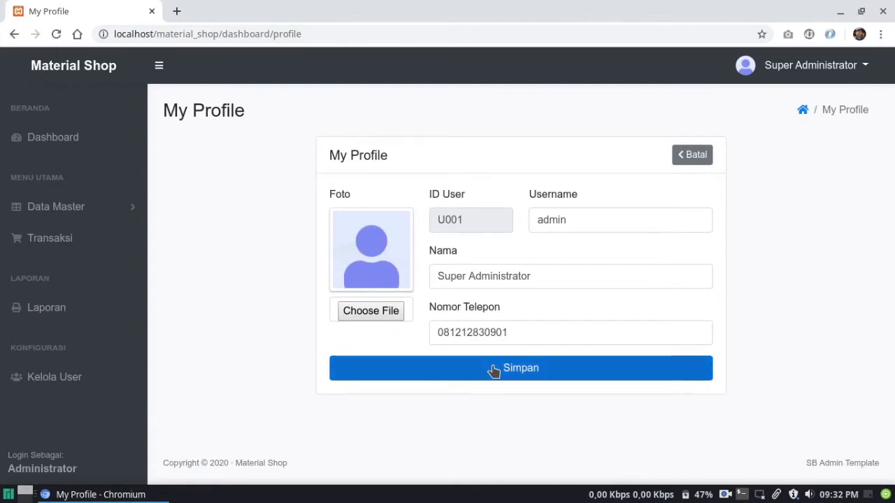
click(494, 371)
click(448, 340)
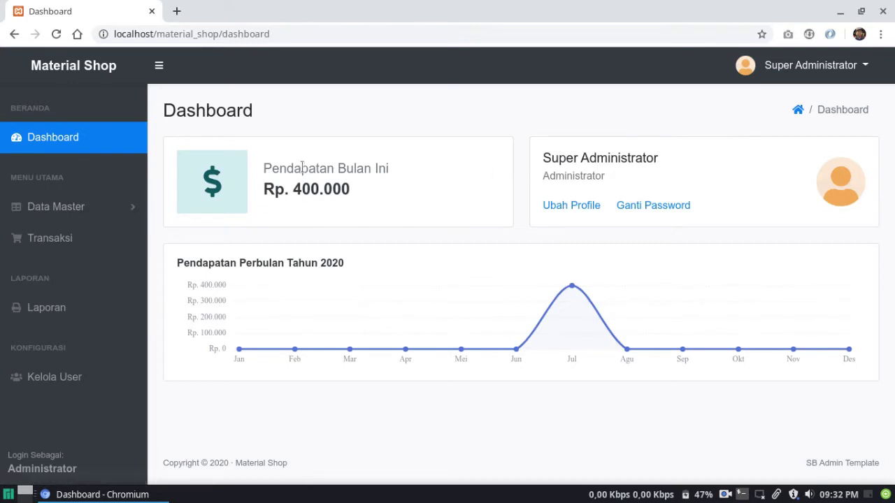
Open the Kategori page under Data Master and clear the search filter
click(835, 495)
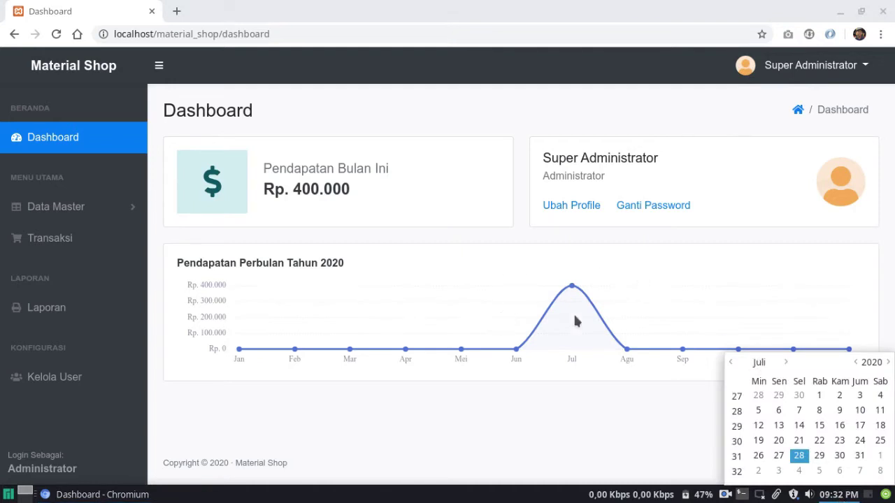
click(299, 195)
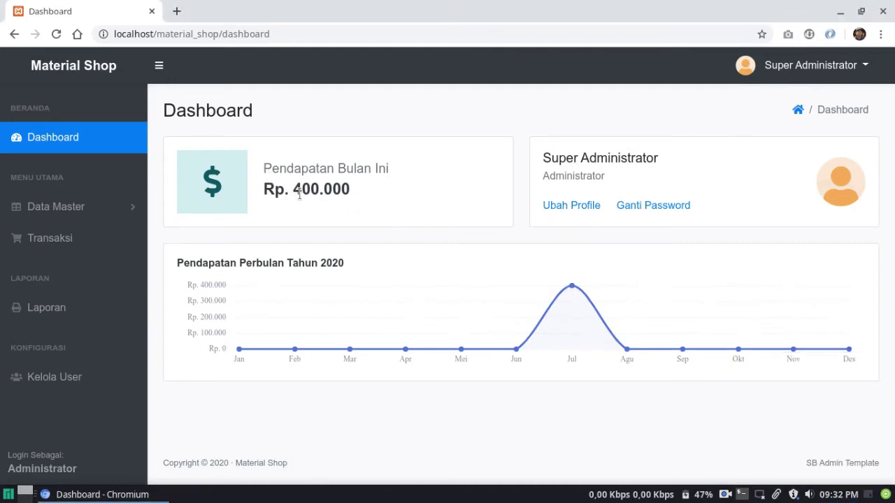
click(116, 210)
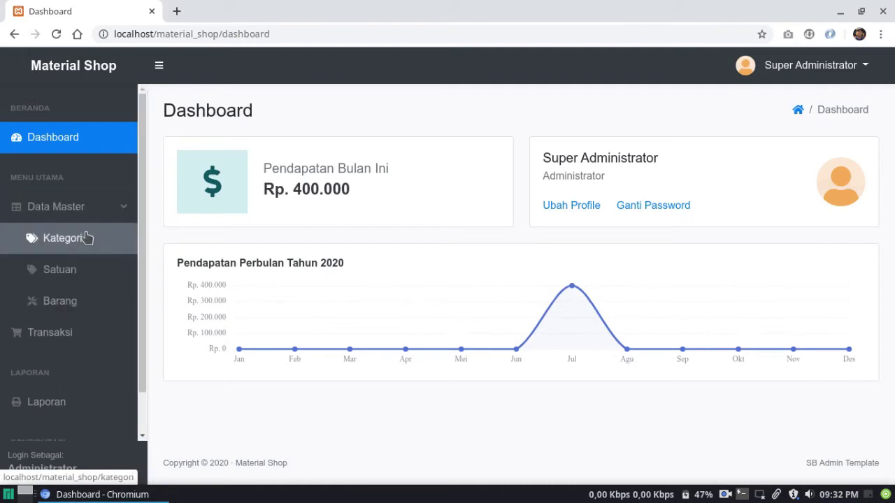
click(86, 238)
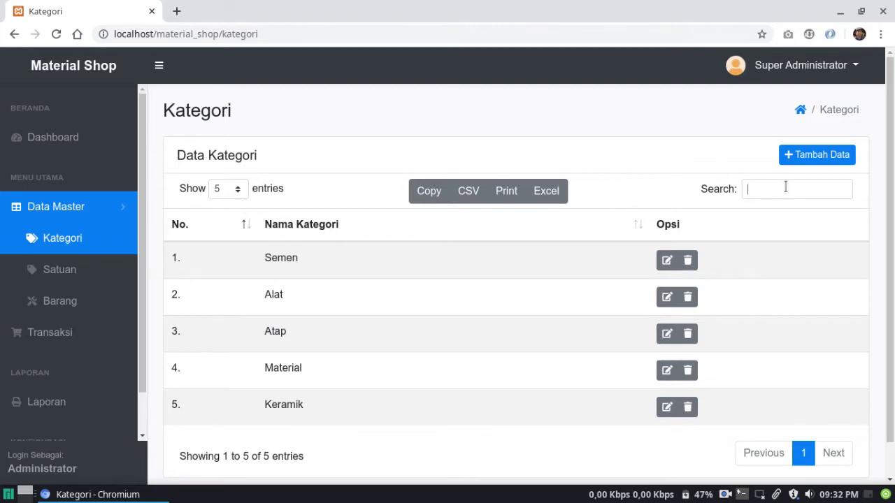
text(ma)
key(BackSpace)
key(BackSpace)
key(BackSpace)
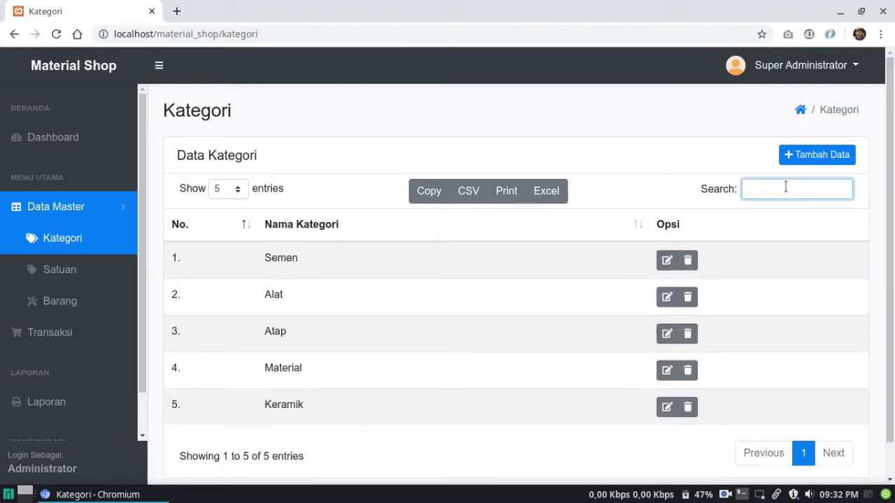
click(728, 167)
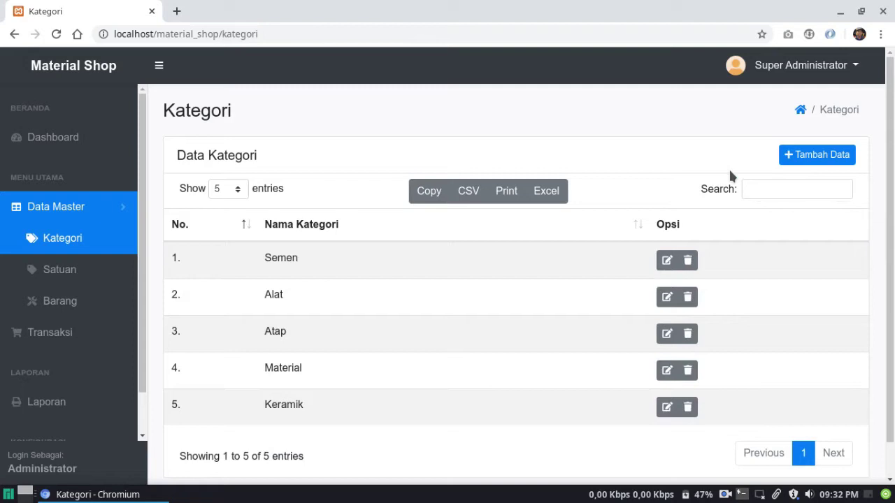
Add a new category named Cat Tembok and view the second page
click(816, 156)
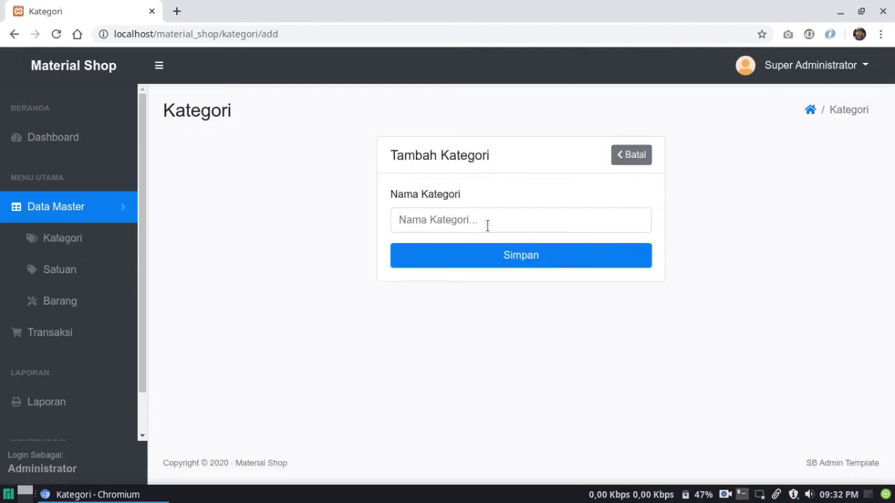
click(487, 222)
text(Cat )
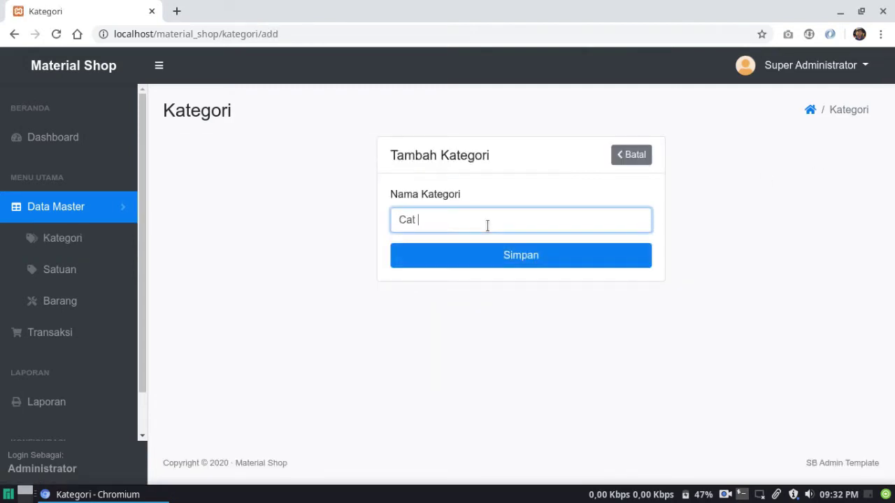
text(Tembok)
click(482, 261)
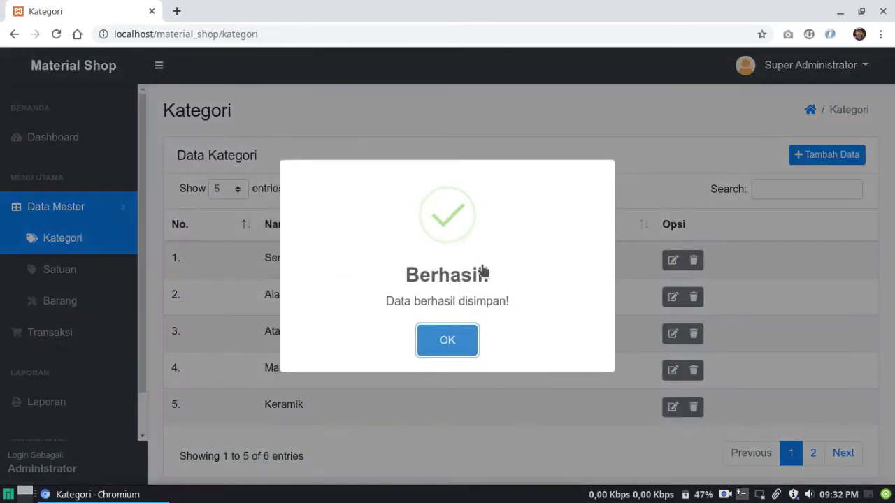
click(453, 341)
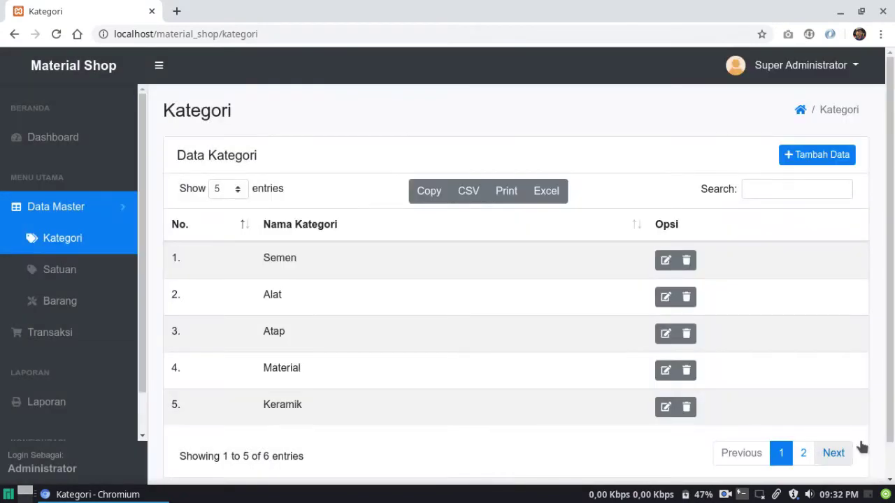
click(842, 453)
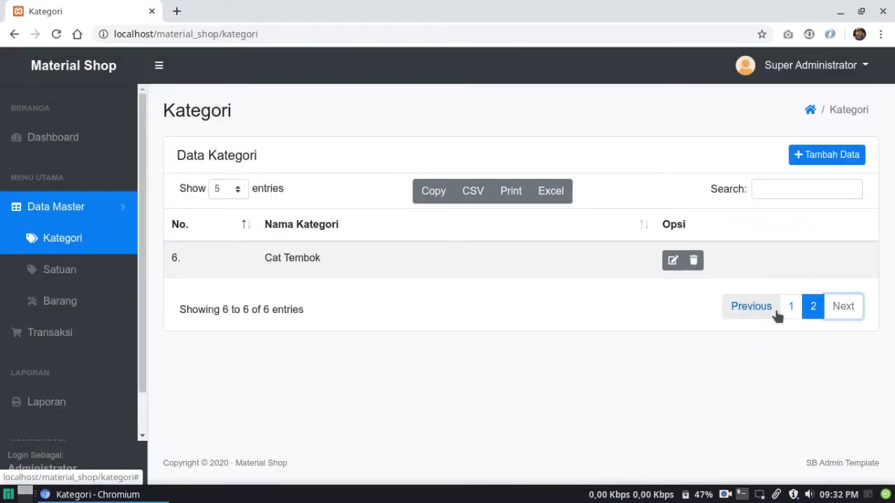
Rename the Cat Tembok category to Cat Kayu and show page 2
click(668, 265)
click(668, 265)
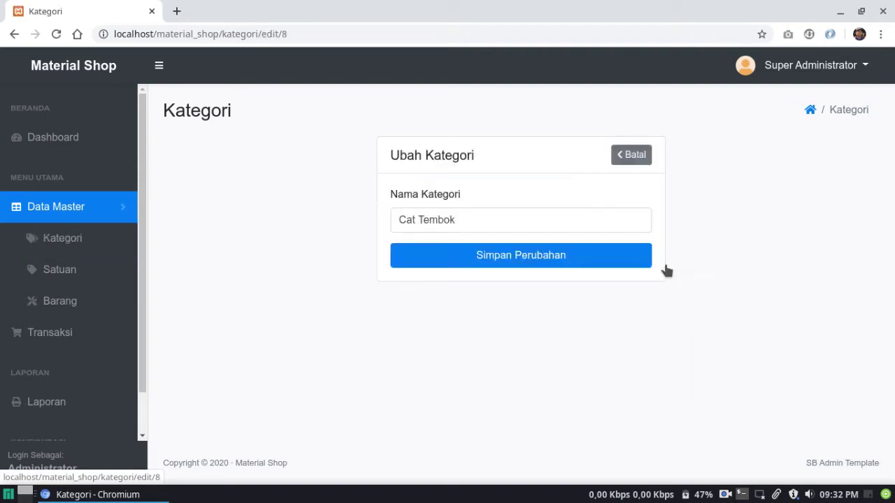
click(467, 226)
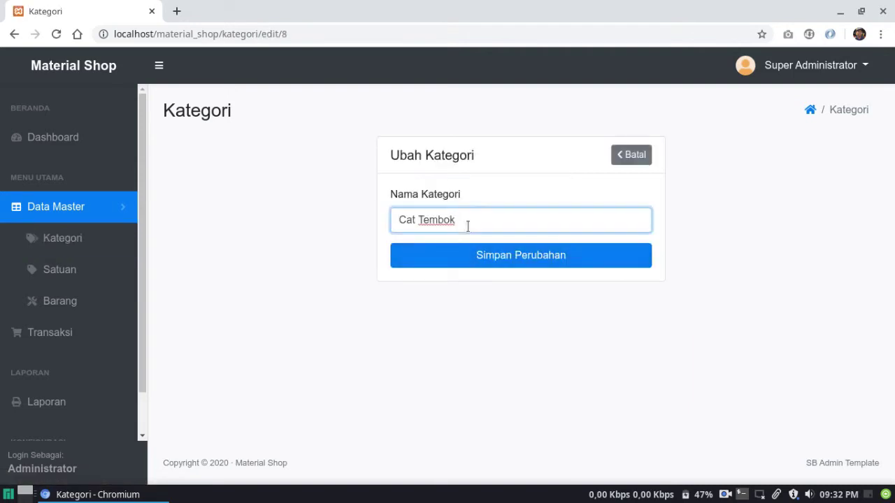
key(BackSpace)
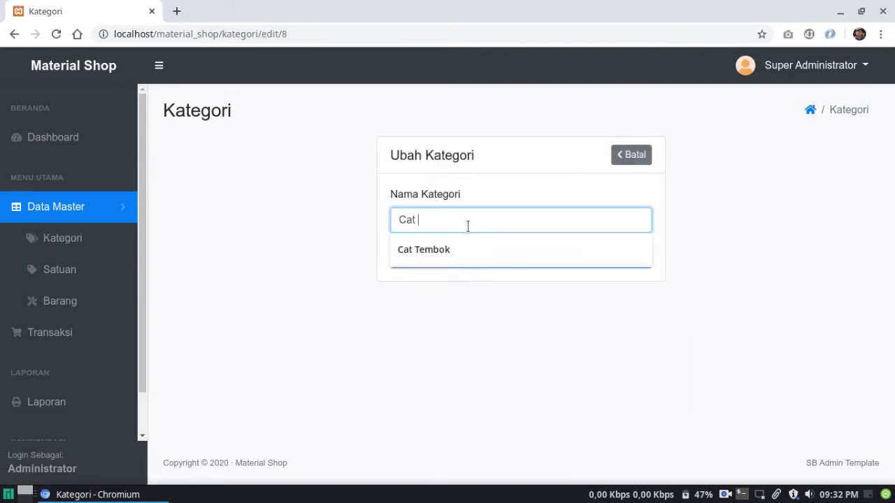
text(Kayu)
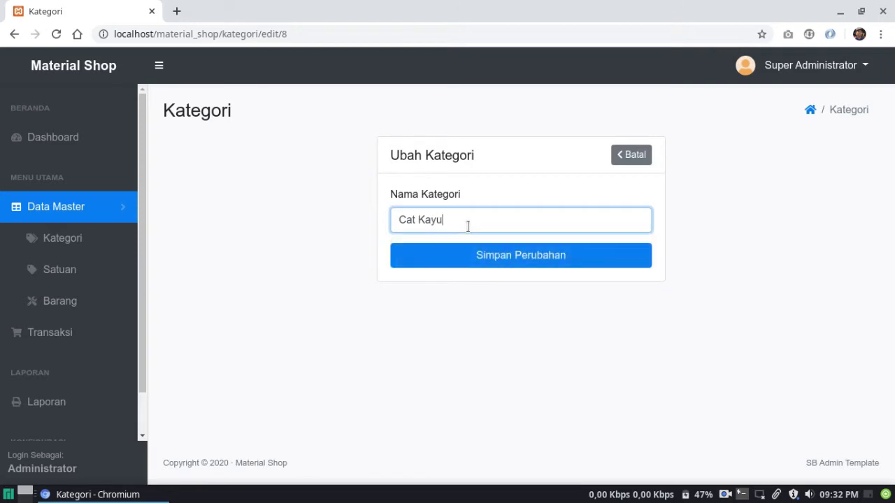
click(446, 256)
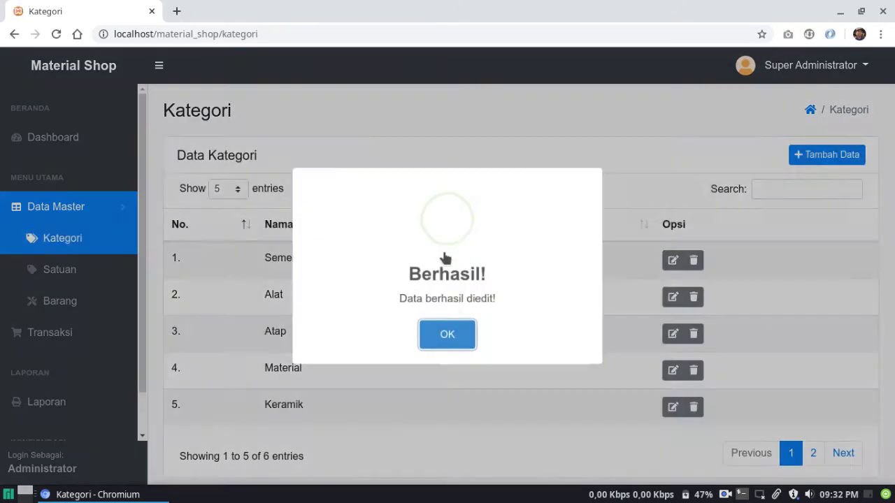
click(440, 335)
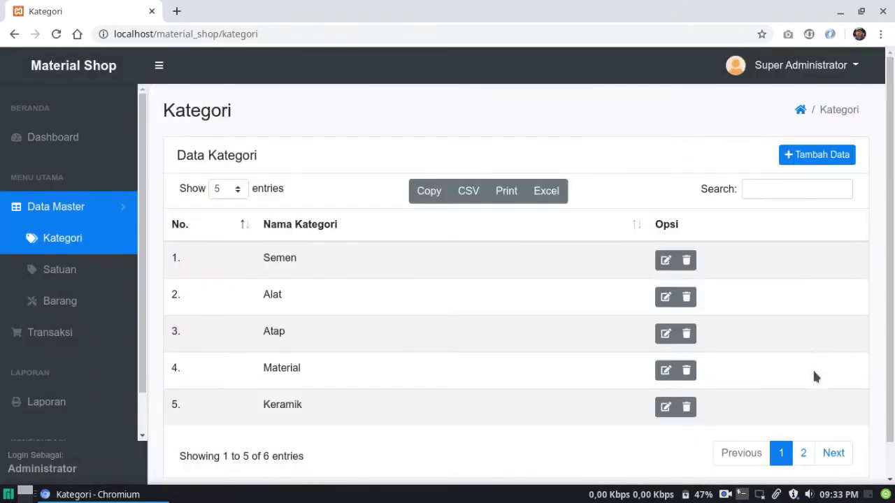
click(804, 454)
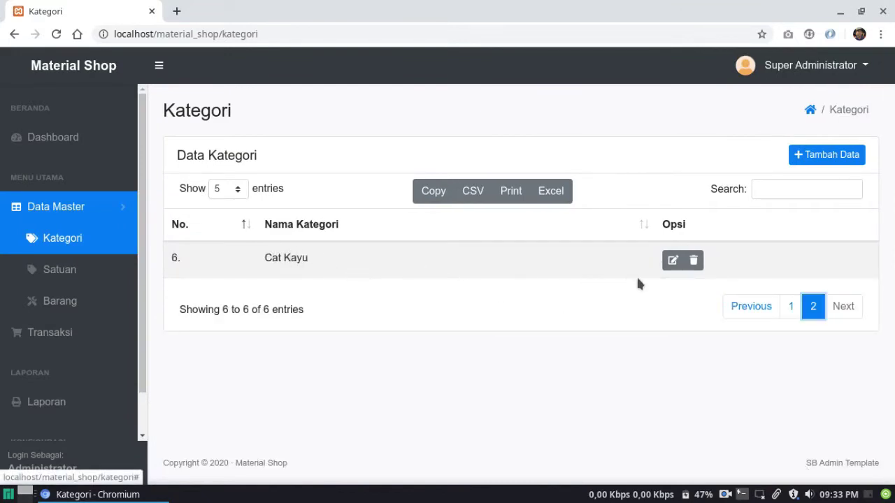
Delete the Cat Kayu category
click(694, 264)
key(Return)
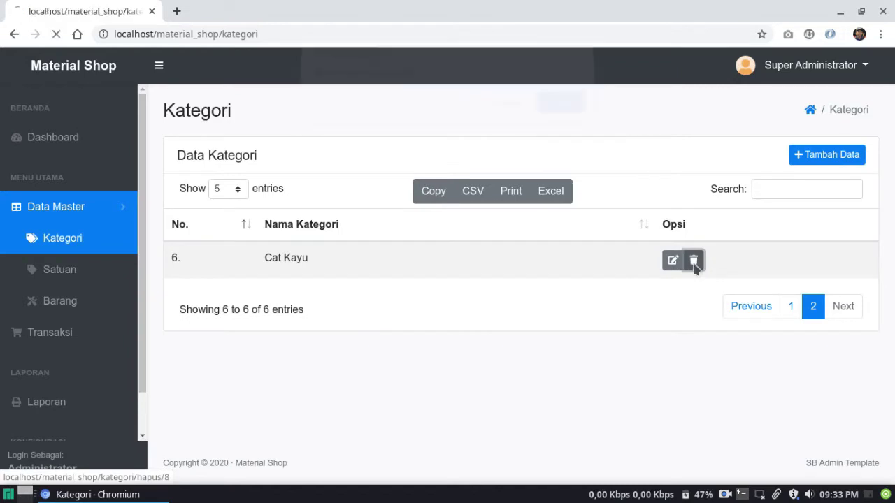
click(450, 340)
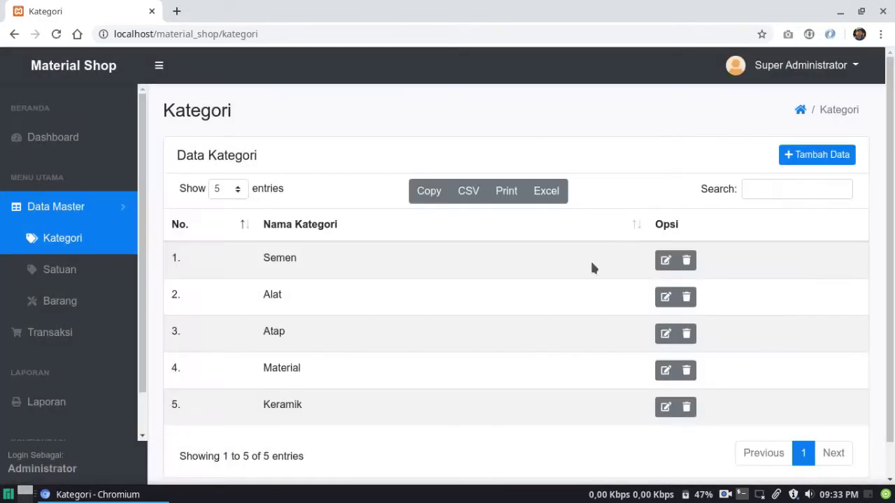
Add Cat Tembok again as a new category, then go to the Satuan units list
click(811, 153)
click(434, 219)
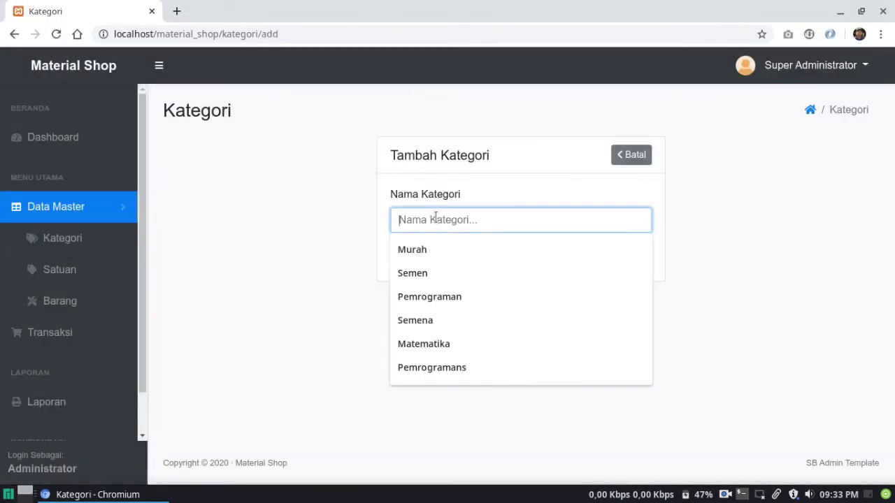
text(Cat)
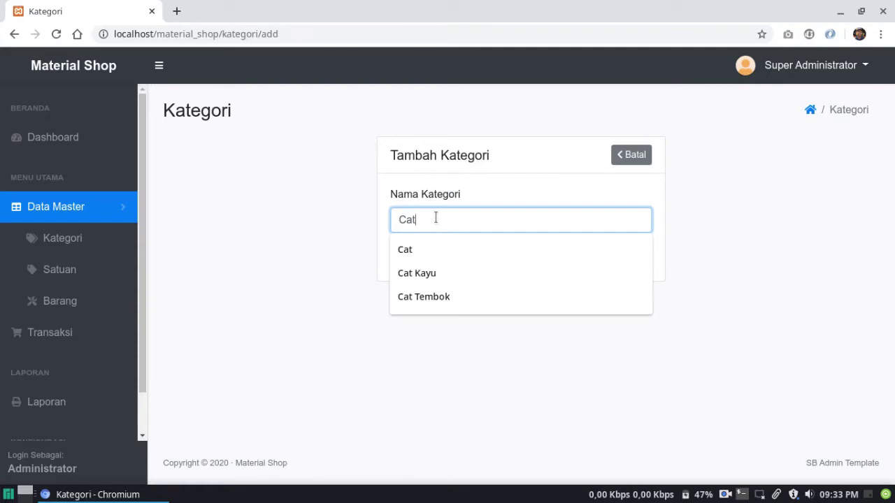
text( Tembok)
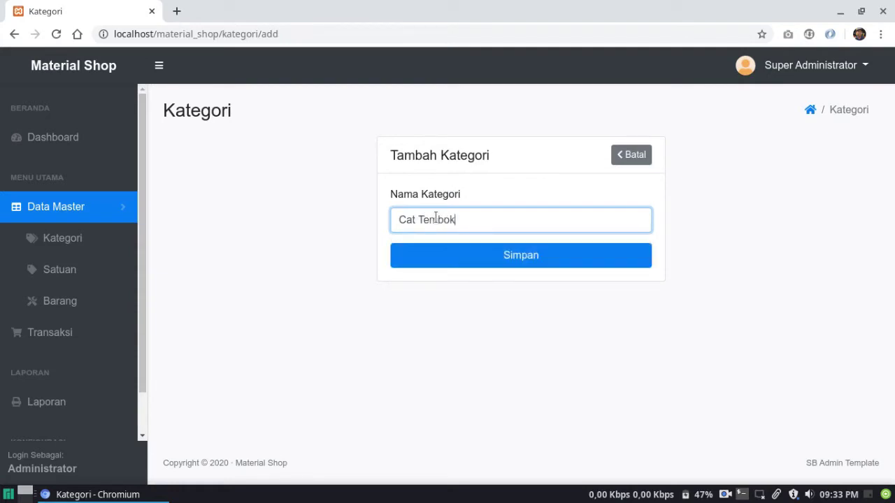
key(Return)
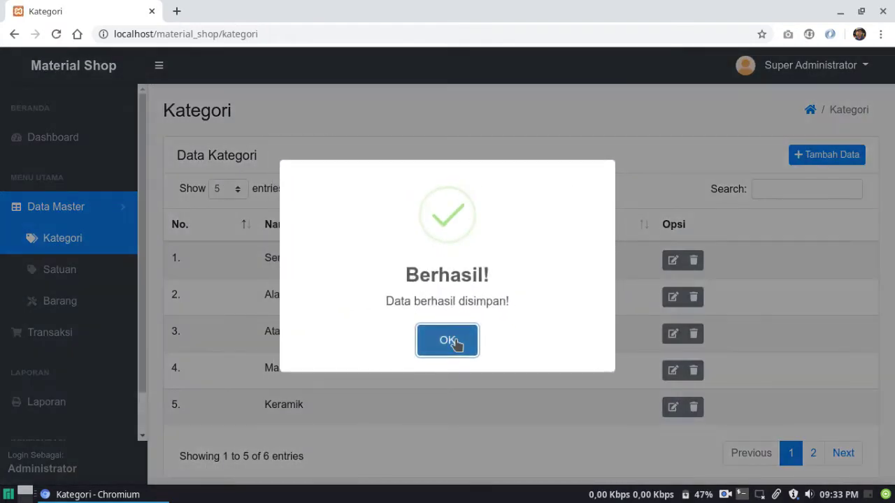
click(453, 342)
click(94, 277)
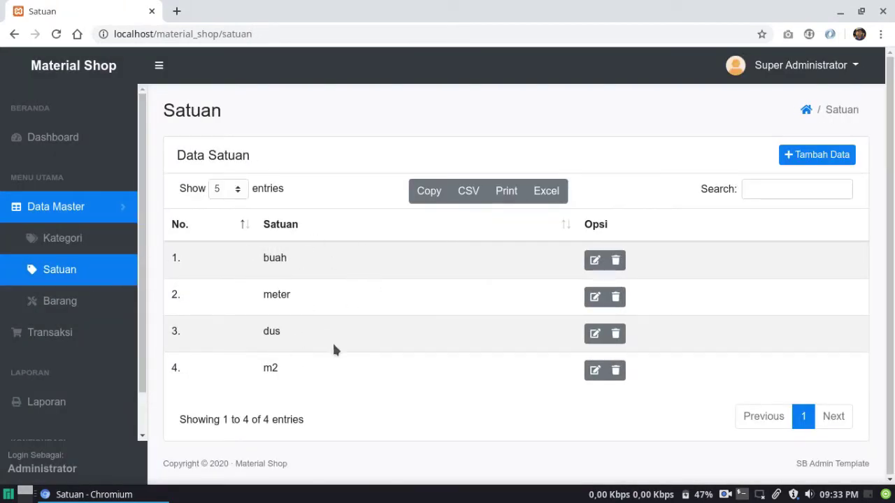
Add a unit named Unit and rename it to lowercase unit
click(831, 157)
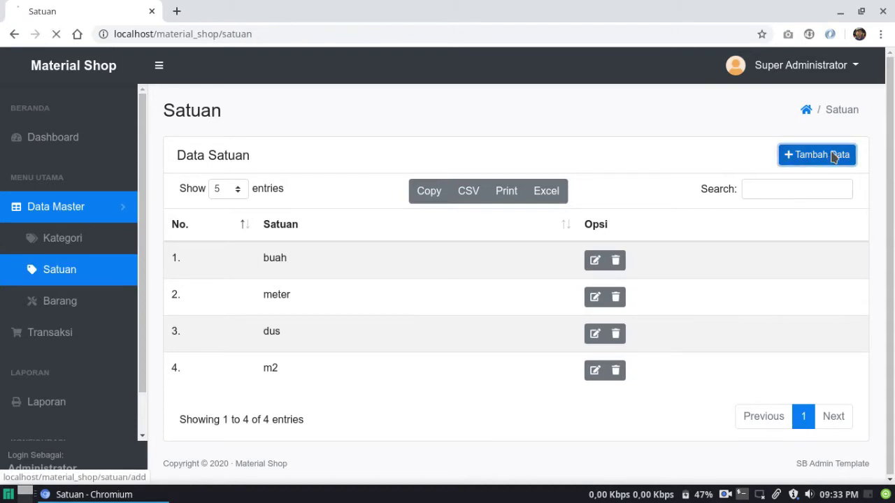
click(460, 221)
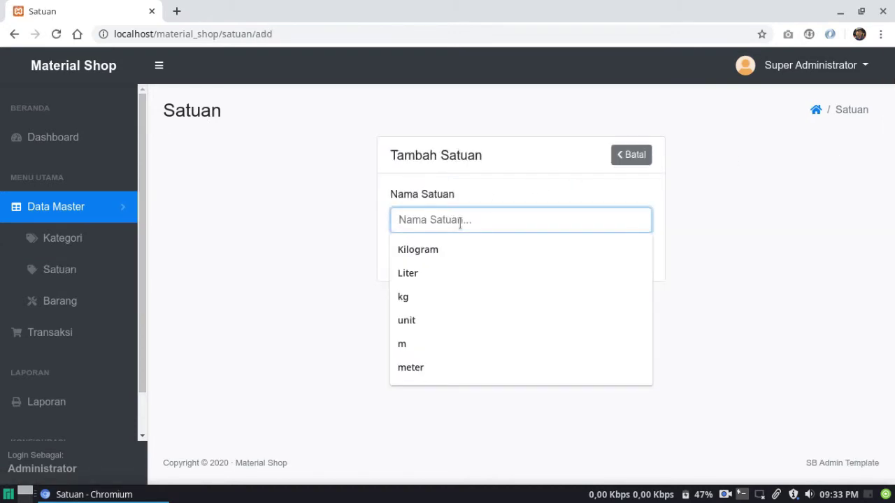
text(Unit)
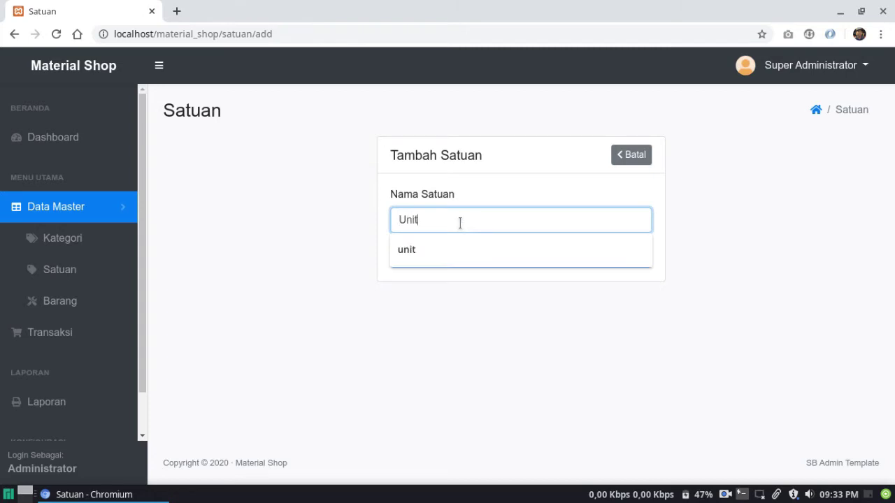
key(Return)
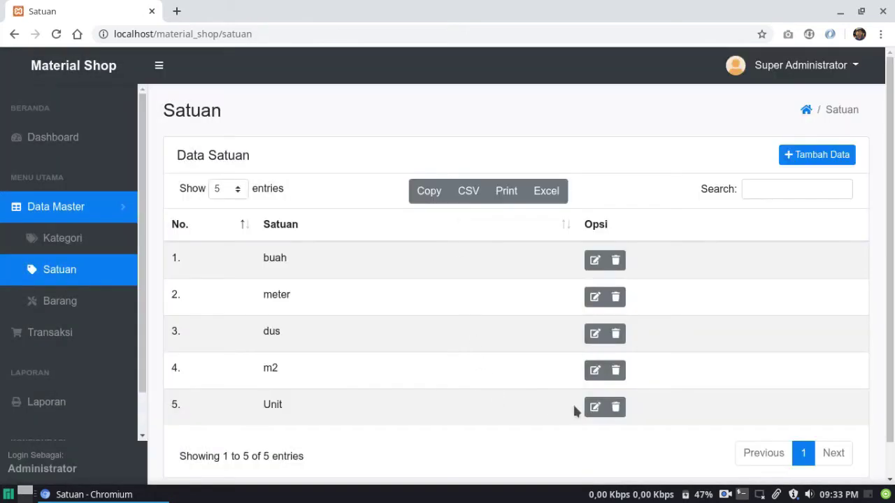
click(593, 406)
click(409, 218)
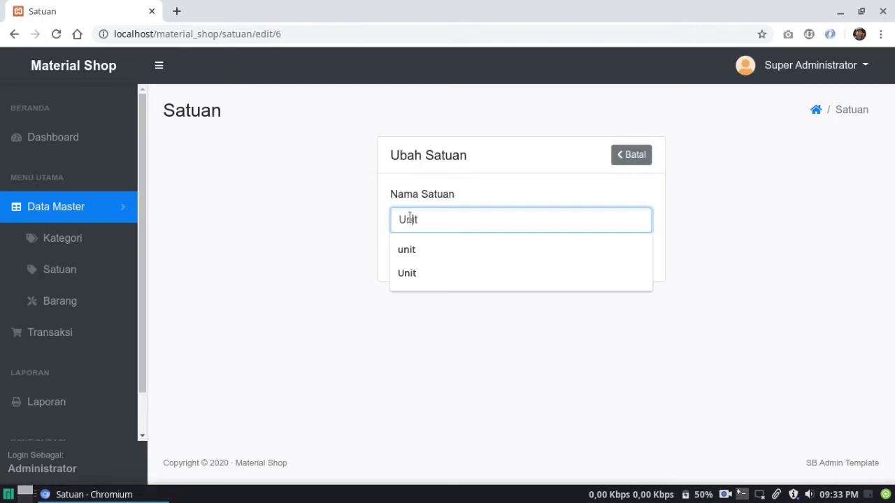
key(Down)
key(Return)
key(Return)
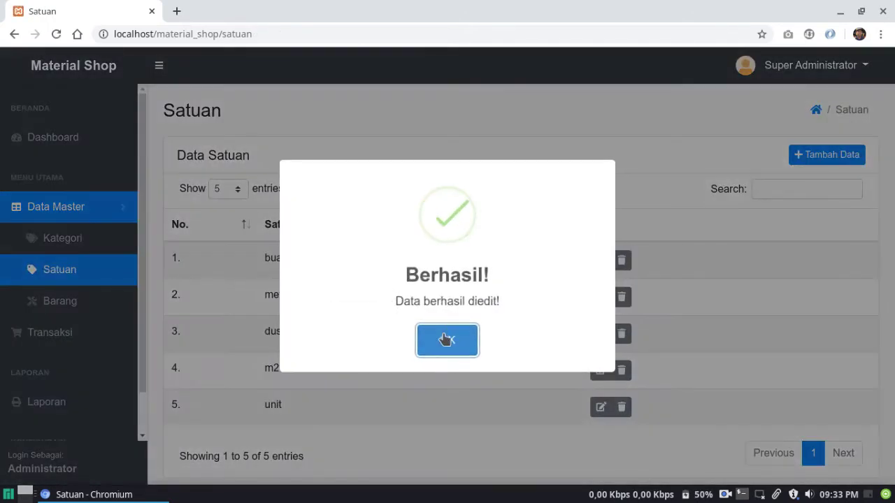
click(447, 339)
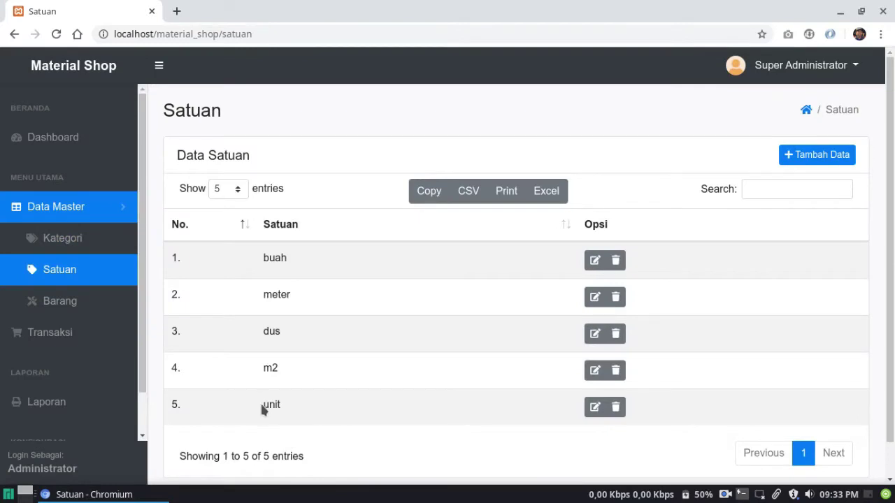
Delete that unit, add unit again, and open the Barang item list
click(615, 408)
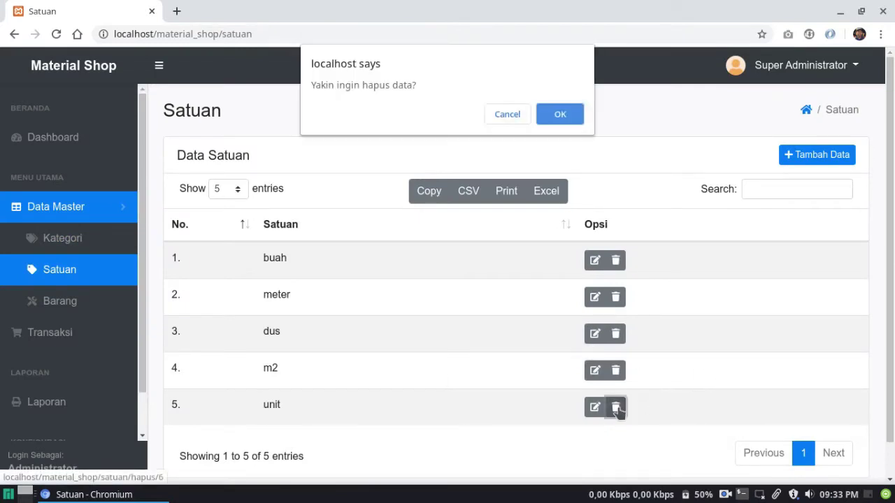
key(Return)
key(Return)
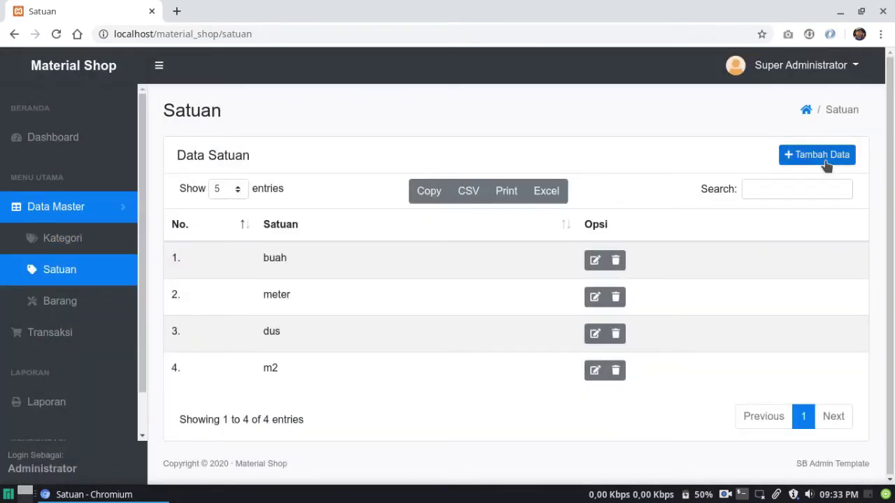
click(825, 156)
click(557, 213)
text(uni)
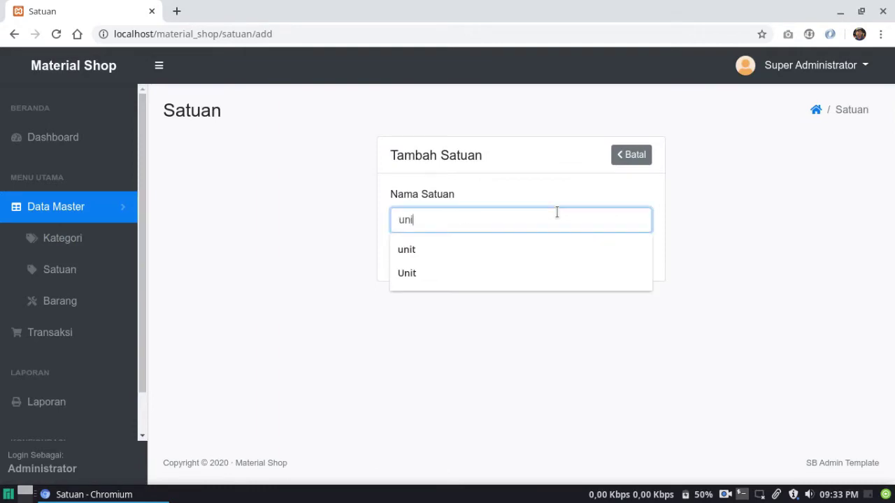
text(t)
key(Return)
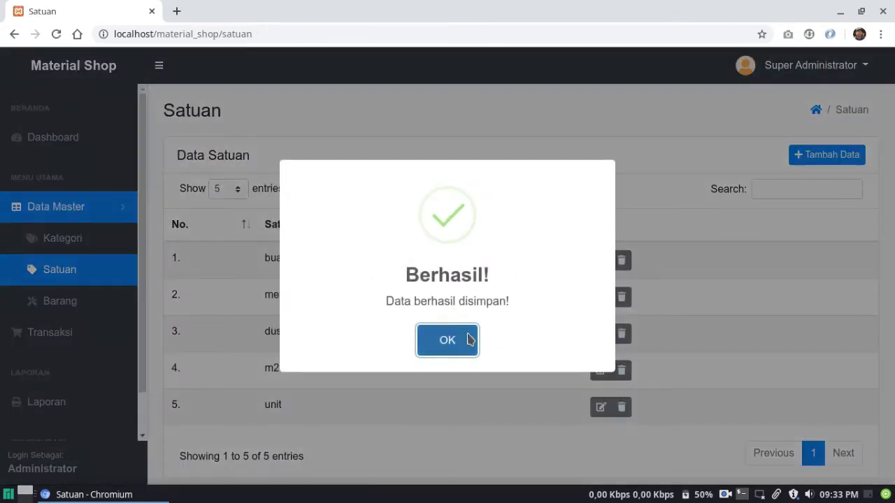
click(468, 340)
click(105, 299)
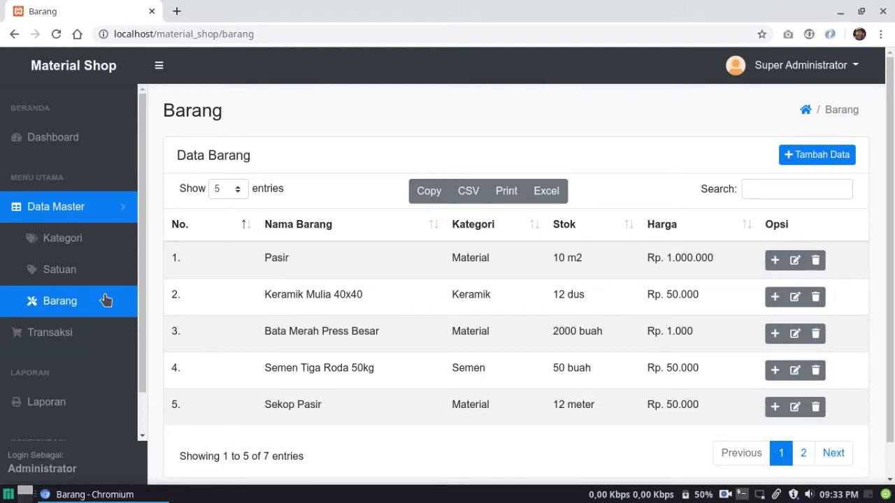
Start a new item named Avitex 1kg in the Cat Tembok category
click(836, 453)
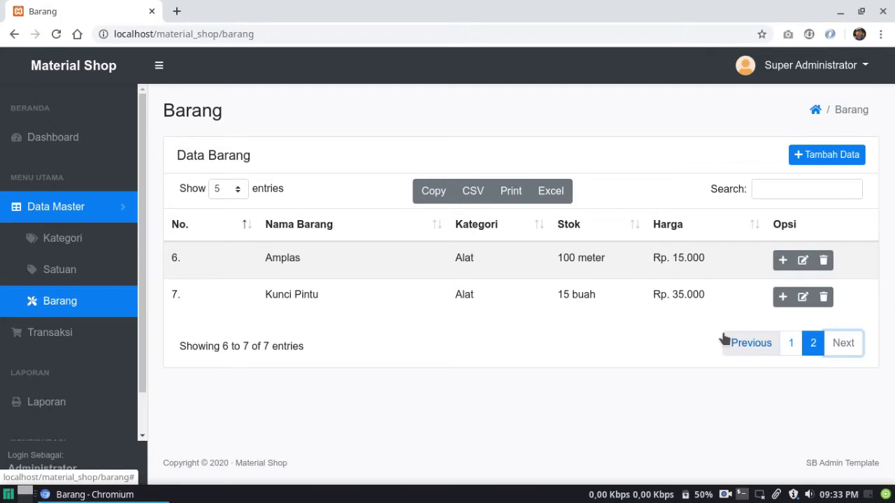
click(823, 156)
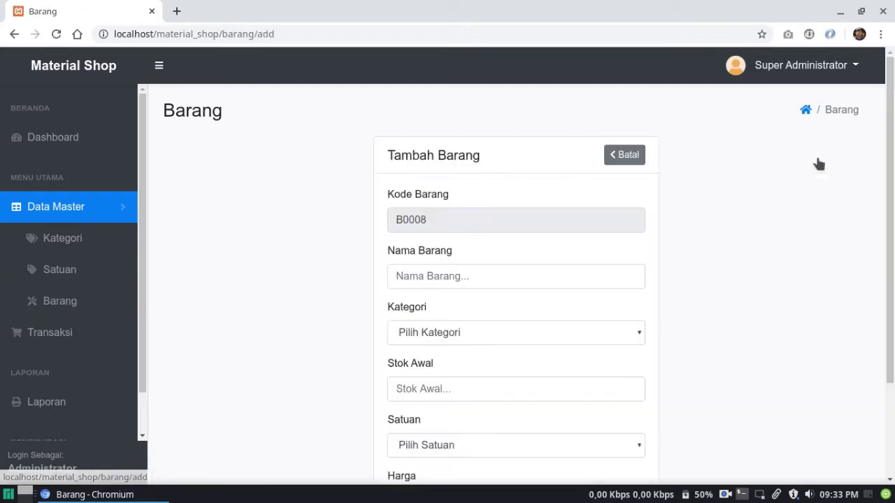
click(523, 275)
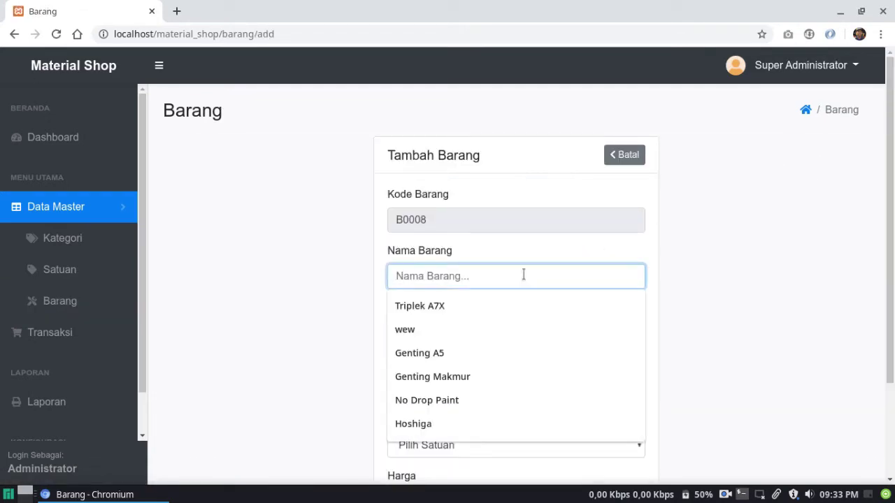
text(Cat Tembok)
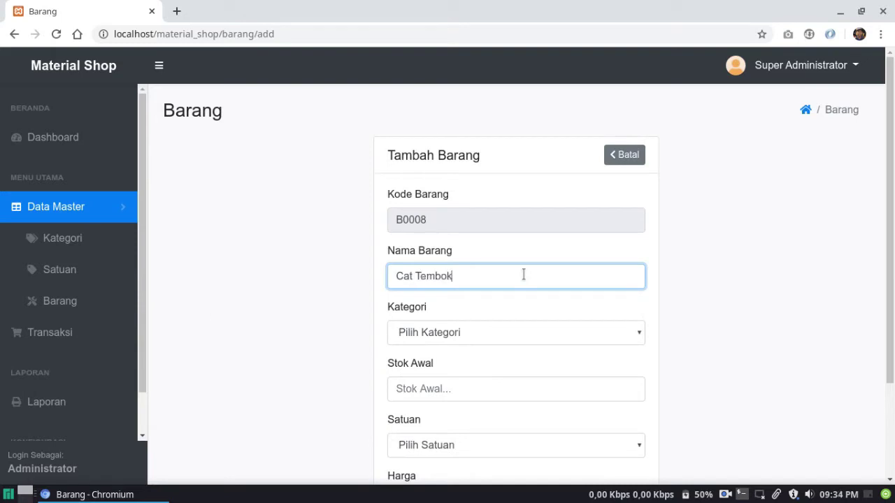
key(BackSpace)
key(BackSpace)
key(BackSpace)
key(BackSpace)
key(BackSpace)
text(Avitex 1kg)
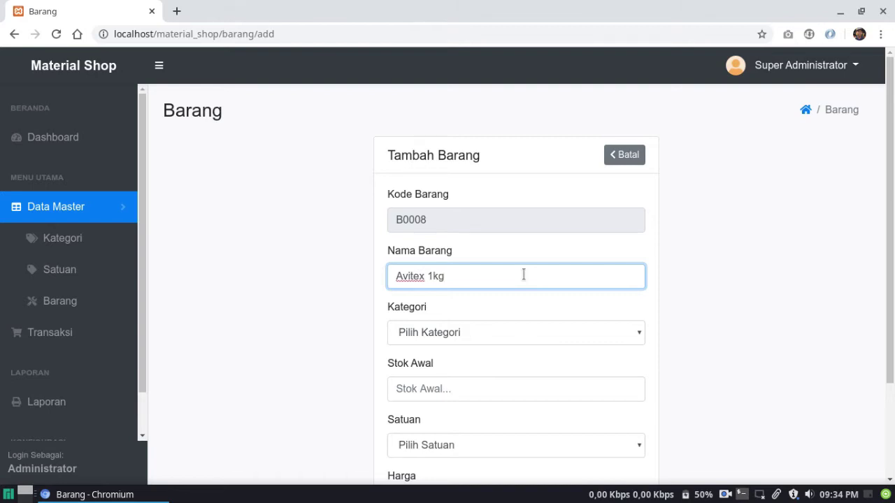
scroll(523, 274, down, 3)
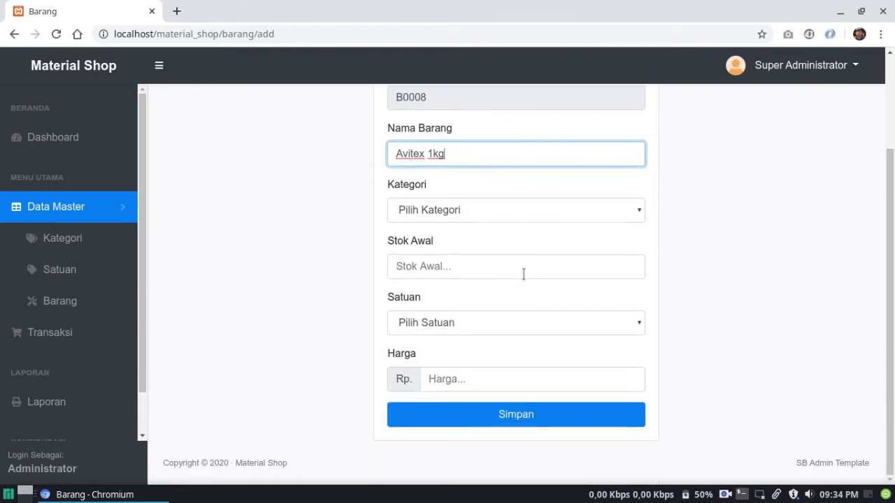
click(478, 199)
click(474, 211)
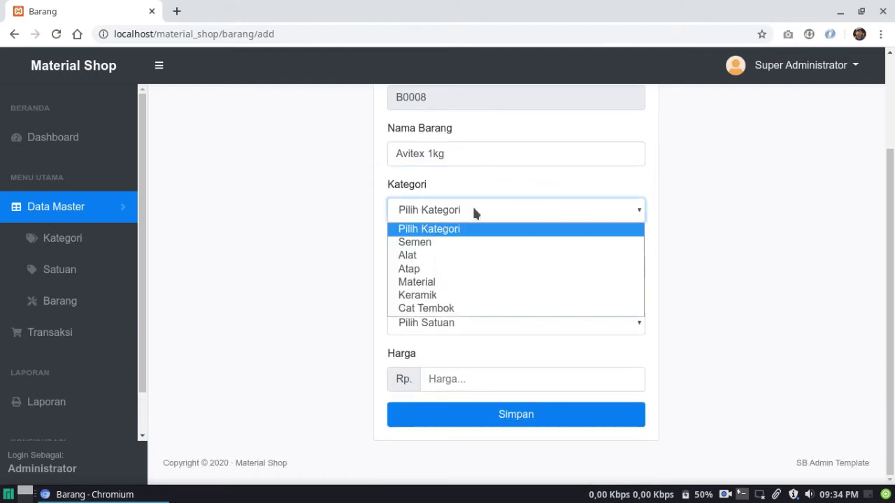
key(Down)
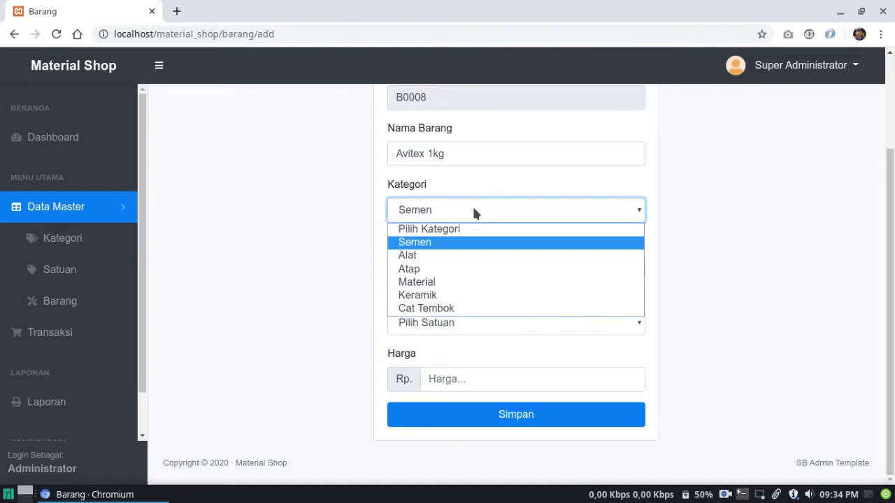
key(Down)
key(Down)
key(Down)
key(Down)
key(Down)
key(Return)
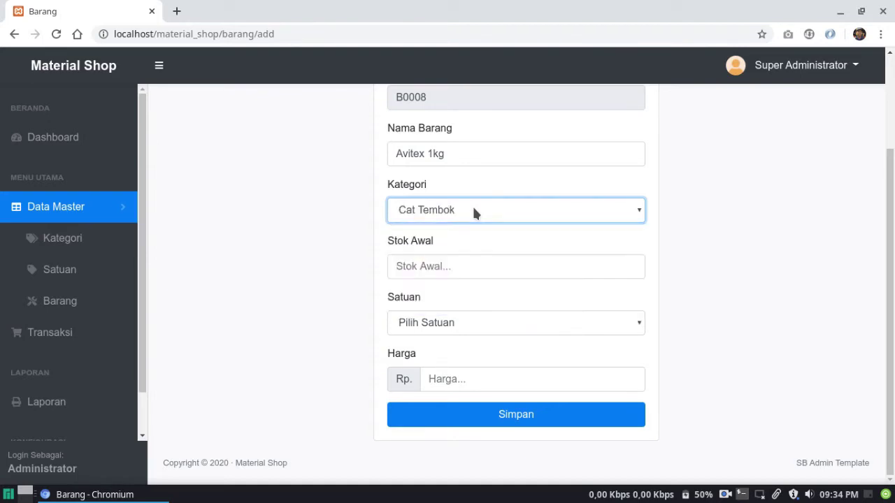
Give the item stock 15, unit buah and price 50000, then save it
click(464, 256)
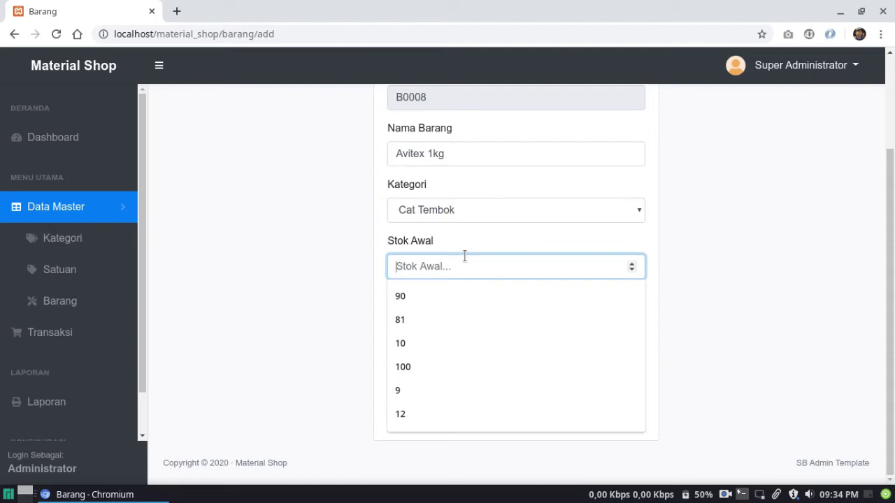
text(15)
click(343, 282)
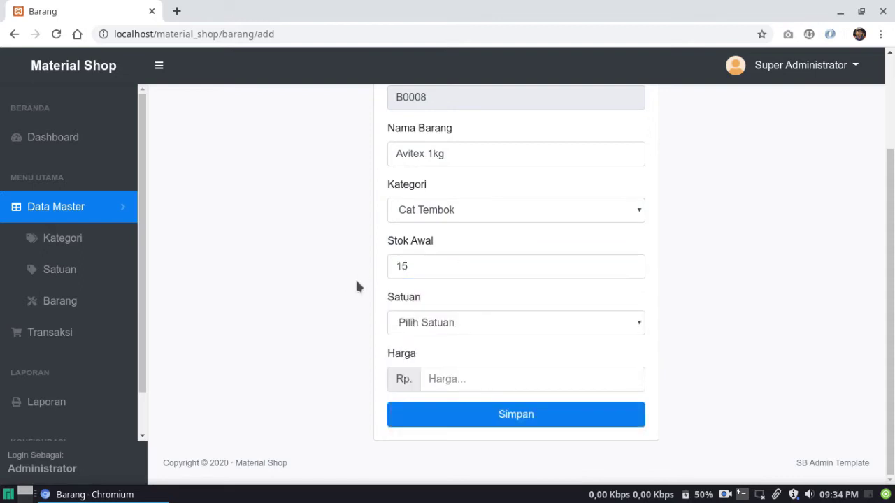
click(430, 322)
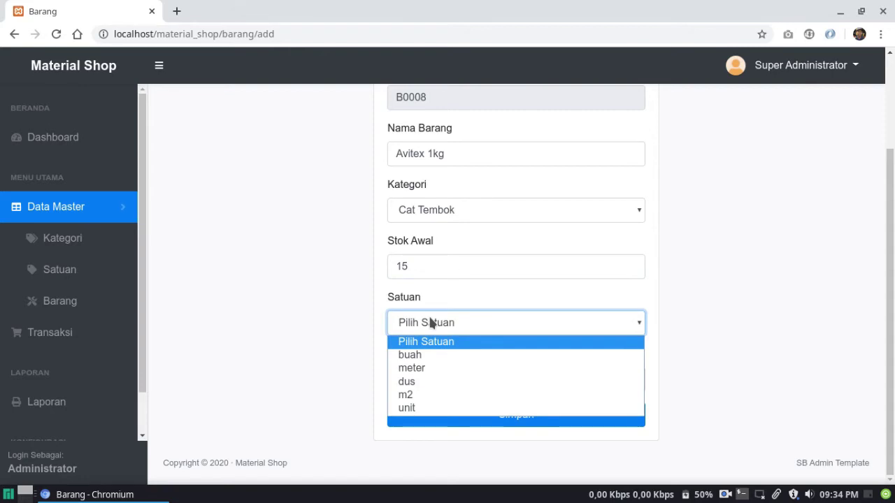
key(Down)
key(Down)
key(Down)
key(Down)
key(Down)
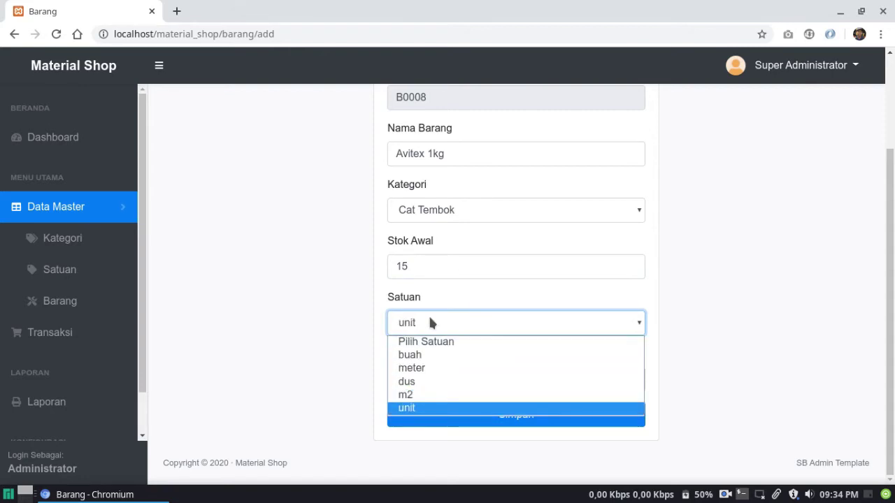
key(Up)
key(Up)
key(Up)
key(Up)
key(Return)
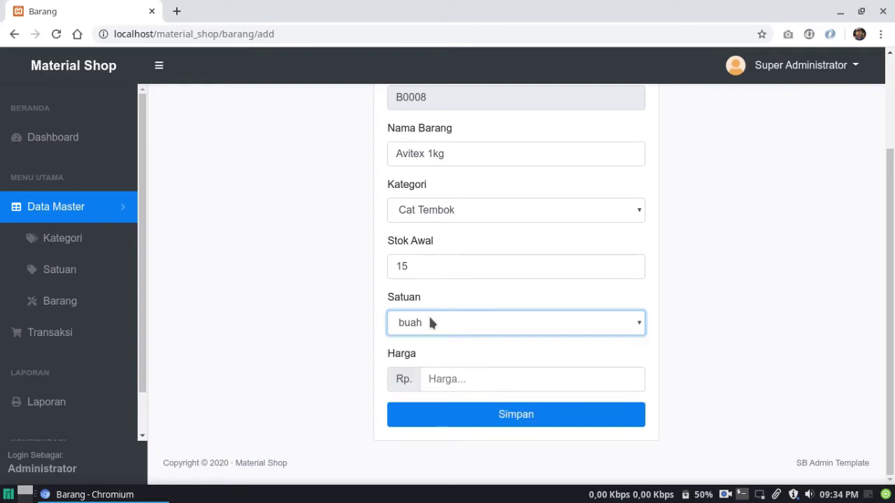
click(285, 381)
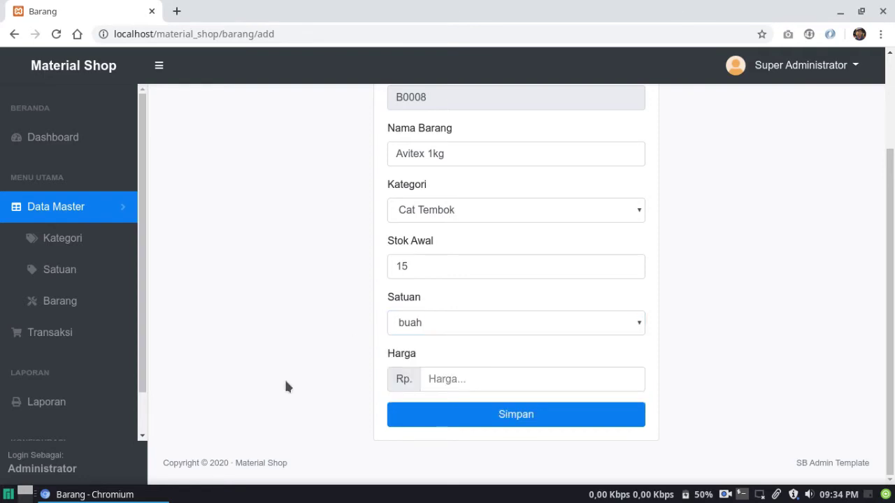
click(492, 378)
text(50000)
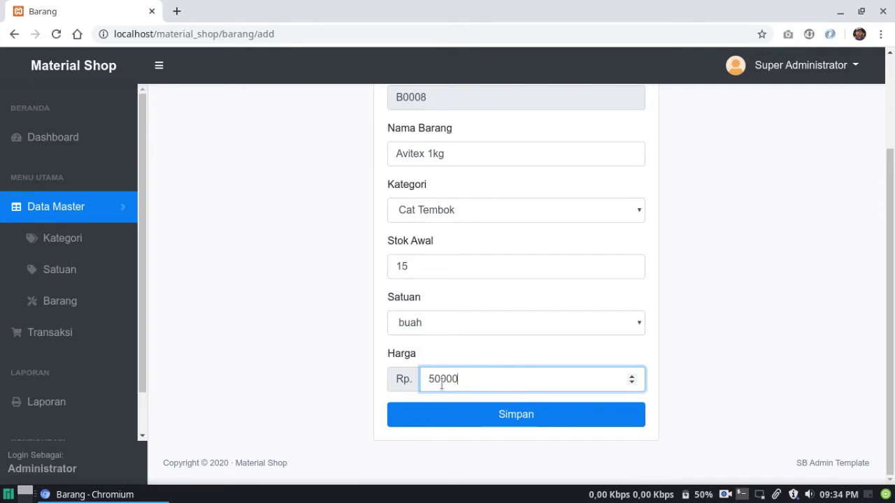
click(486, 422)
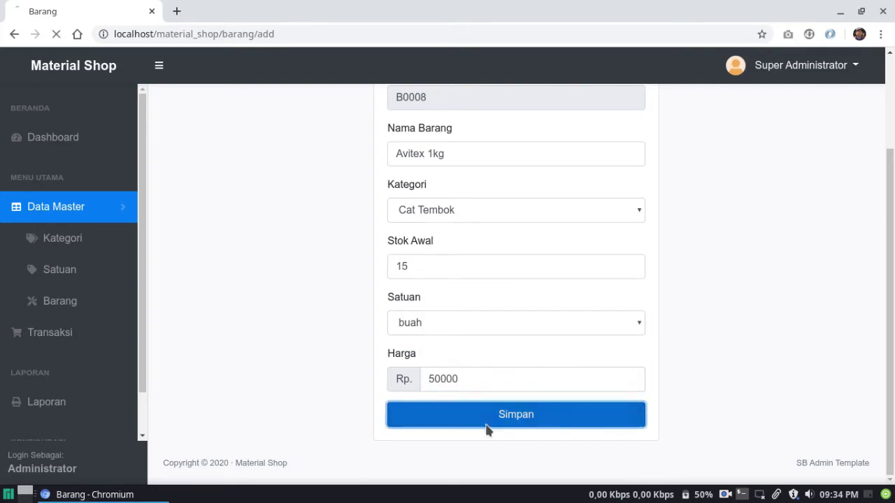
click(448, 342)
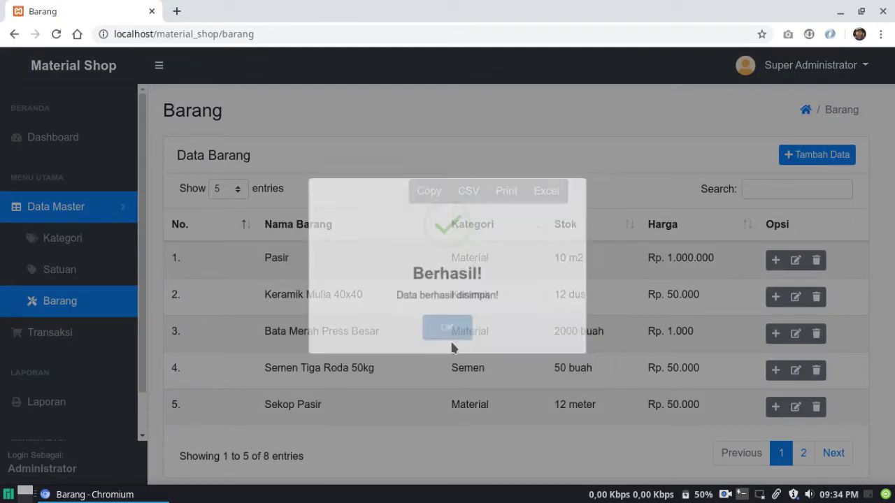
click(839, 454)
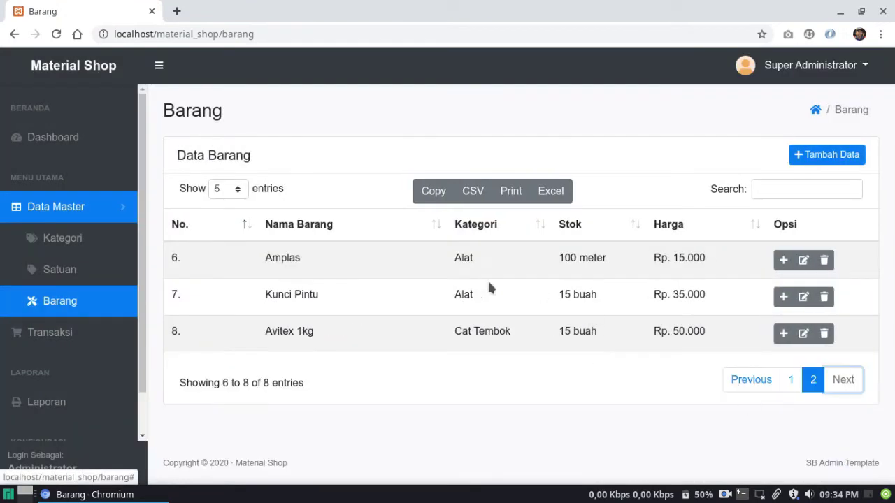
Rename the Avitex item to Avitex 2kg and set its category to Semen
click(804, 334)
click(448, 274)
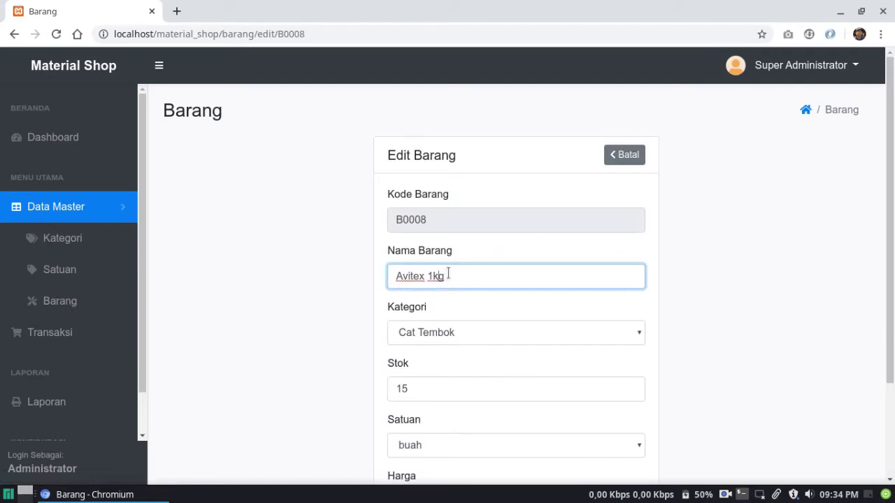
key(BackSpace)
text(2)
click(453, 334)
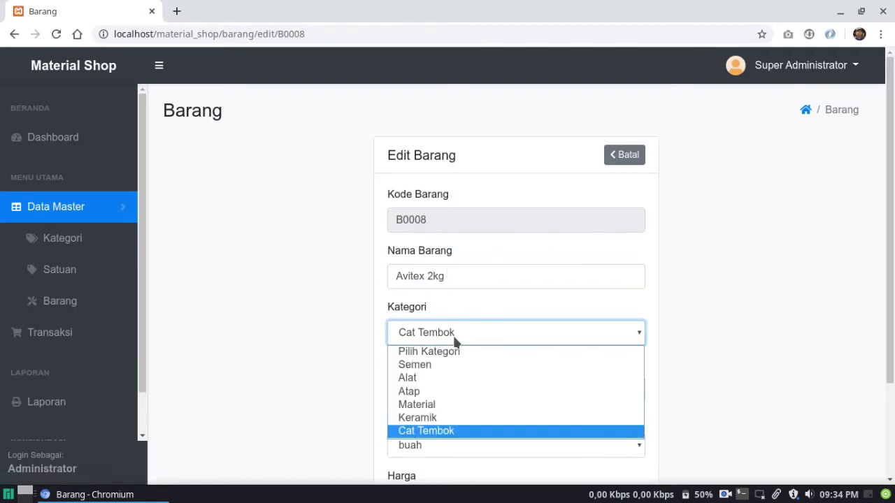
key(Up)
key(Up)
key(Up)
key(Up)
key(Up)
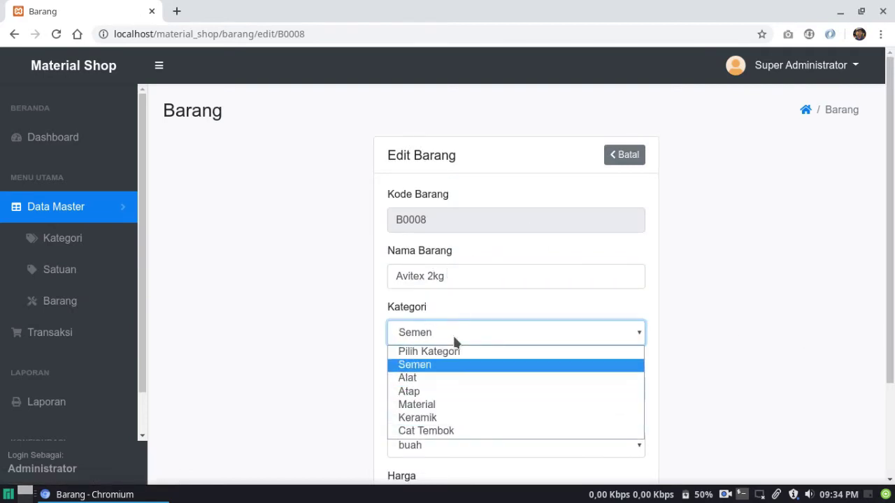
key(Down)
key(Down)
key(Down)
key(Down)
key(Up)
key(Up)
key(Up)
key(Up)
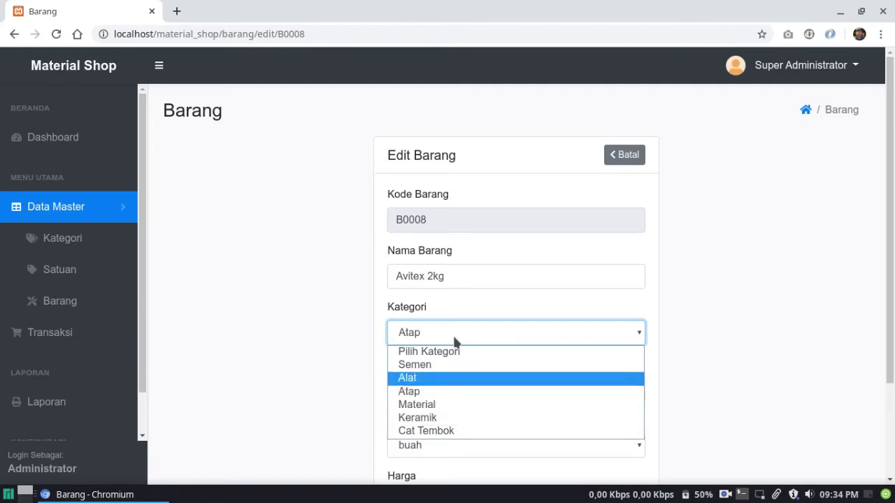
key(Return)
Change its stock to 17, price to Rp. 60.000 and unit to meter, and save
scroll(466, 401, down, 3)
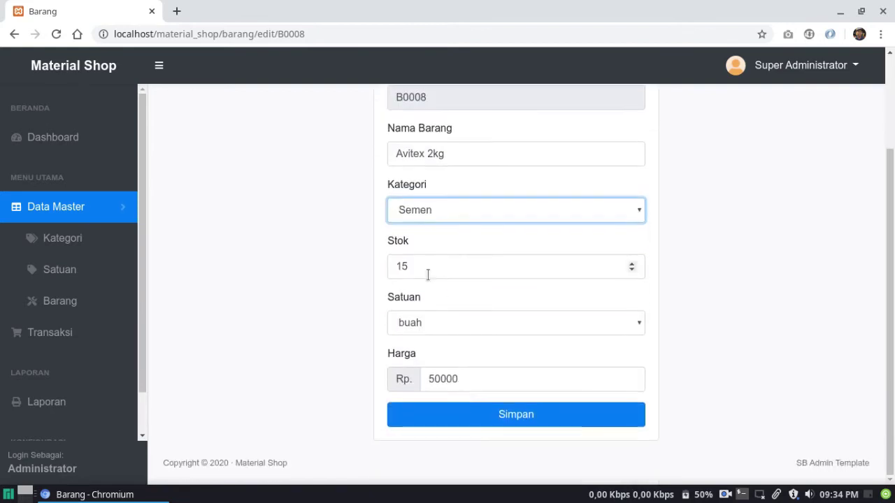
click(427, 270)
key(BackSpace)
text(7)
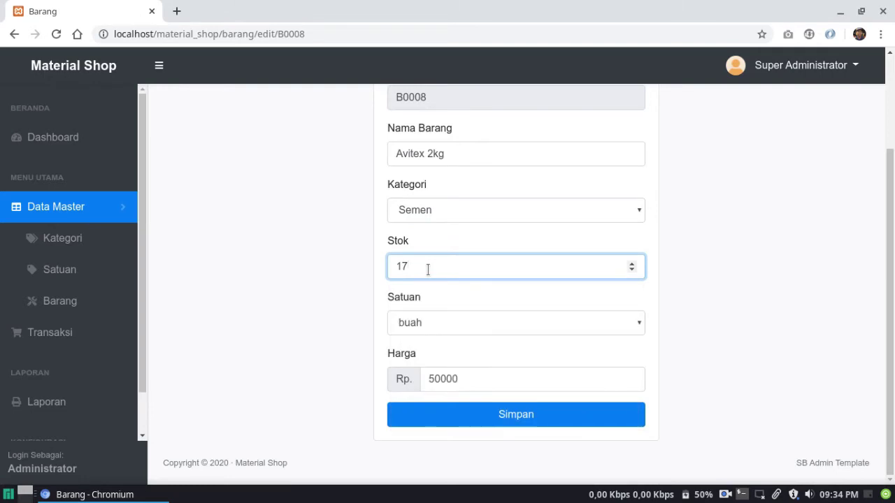
click(439, 381)
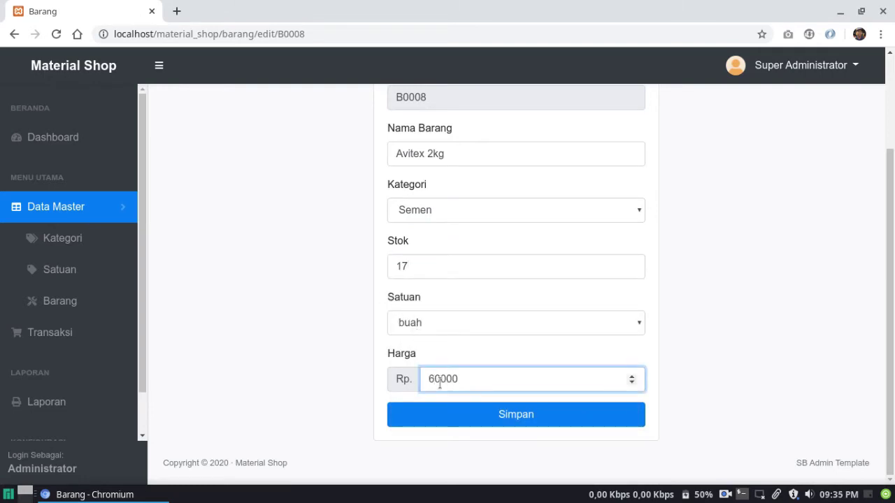
click(424, 325)
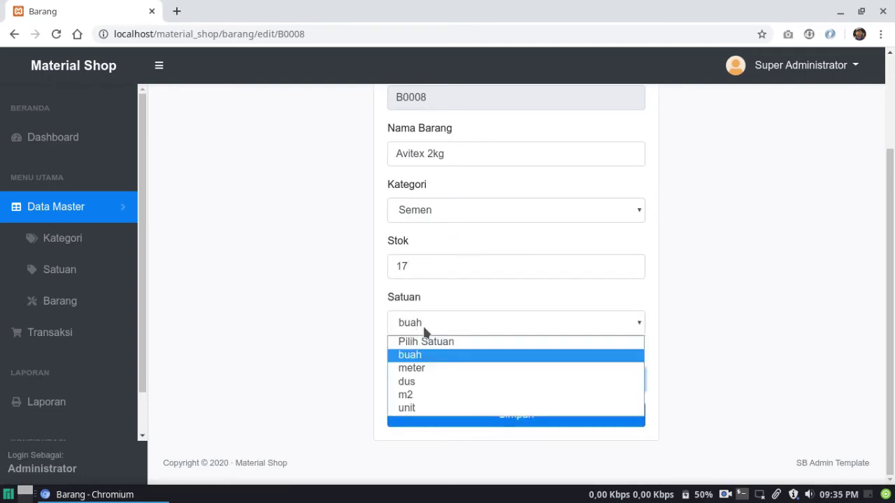
click(422, 368)
click(473, 421)
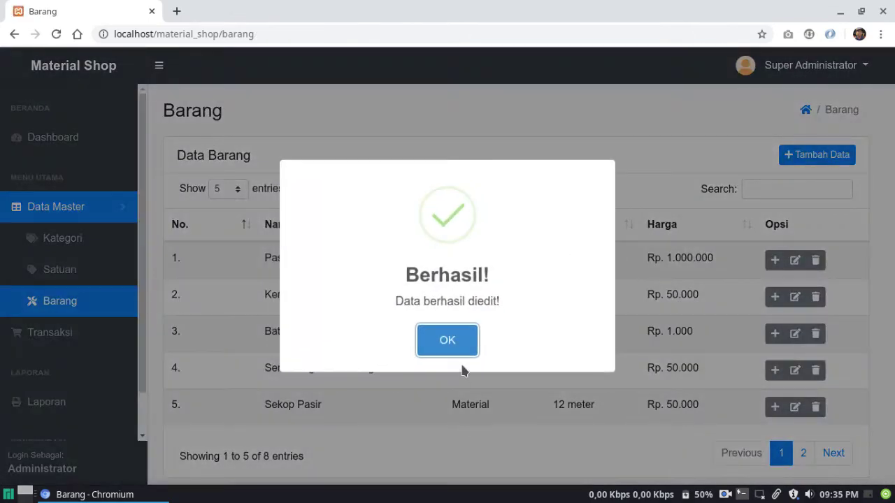
click(446, 341)
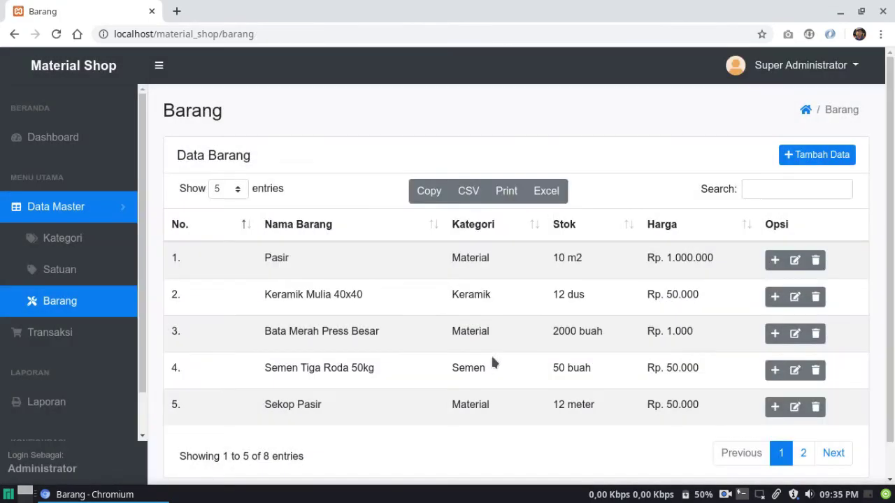
click(834, 455)
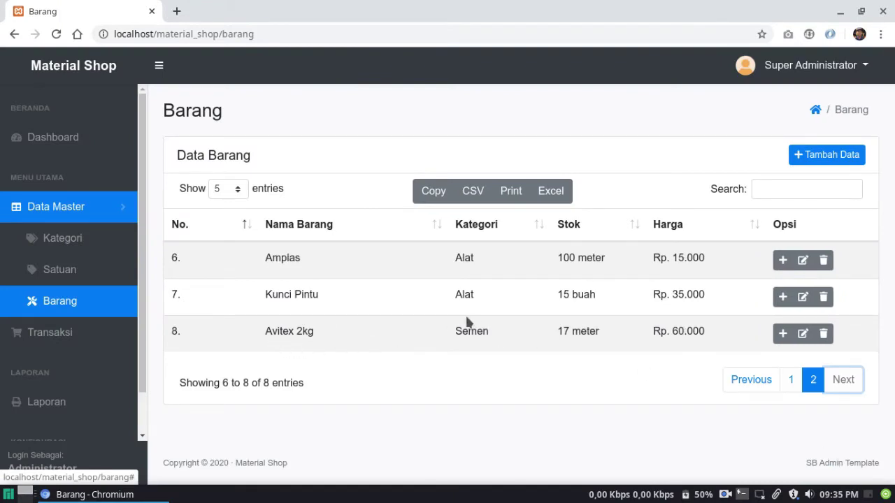
Delete the Avitex 2kg item and go to the Transaksi list
click(822, 335)
click(562, 114)
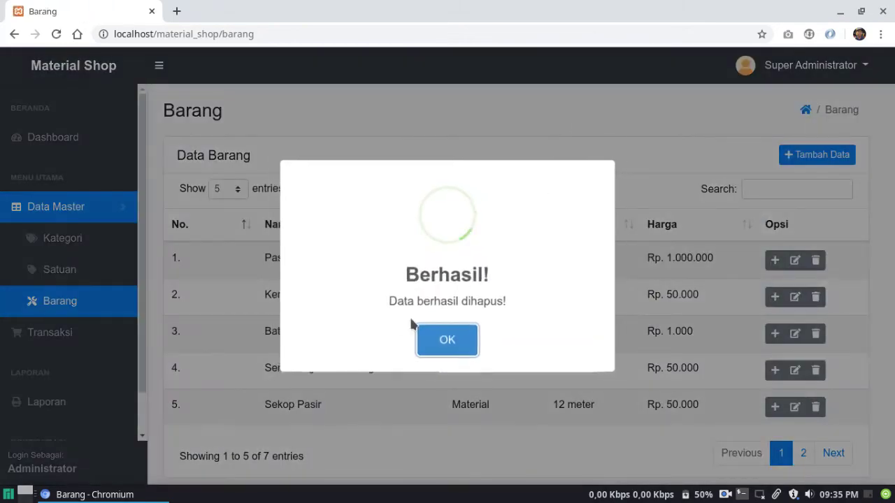
click(447, 342)
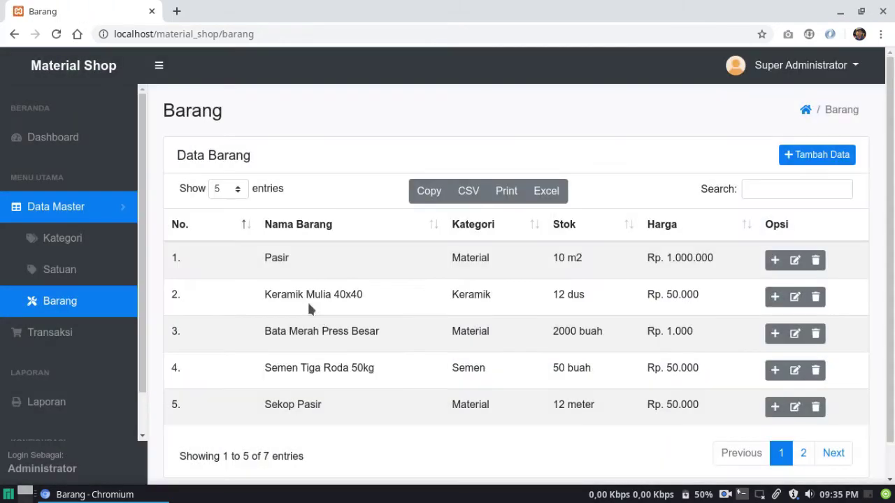
click(104, 333)
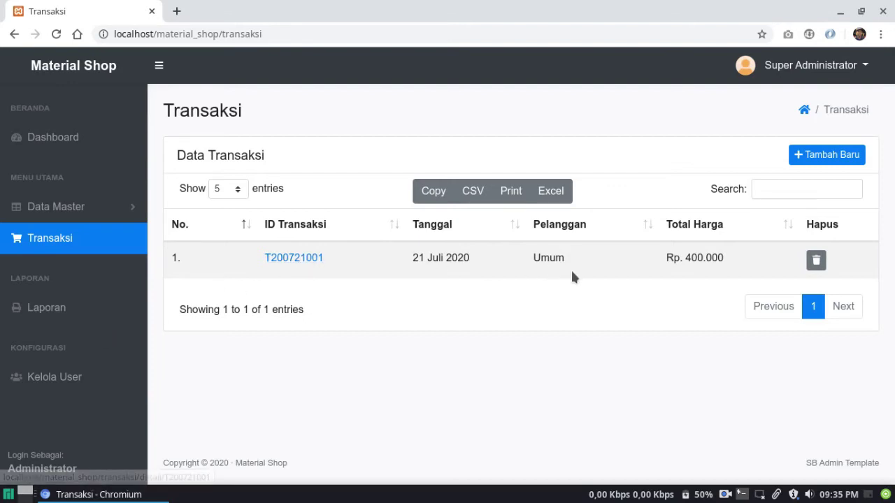
View the Rp. 400.000 payment receipt of the 21 July 2020 transaction, then return to Transaksi
click(294, 257)
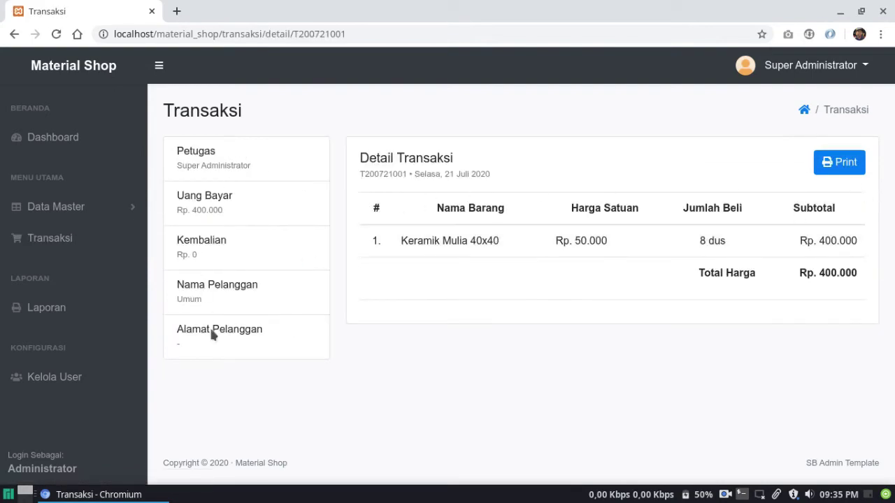
click(837, 170)
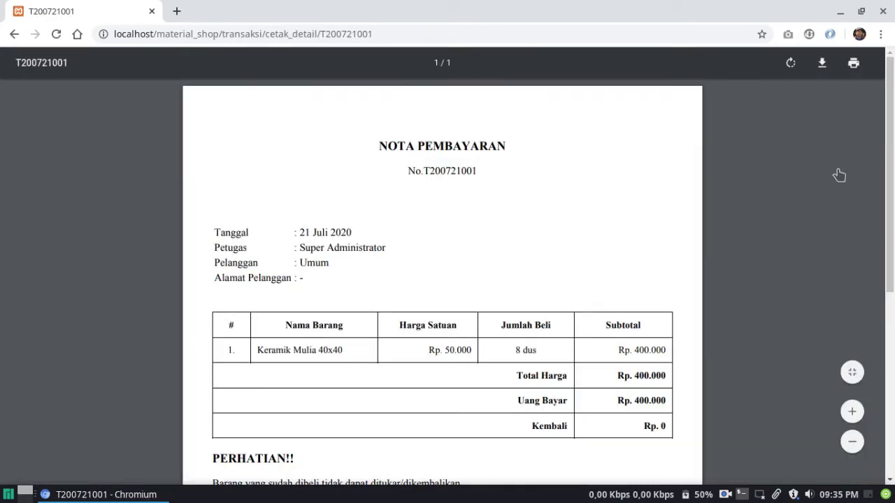
scroll(611, 208, down, 5)
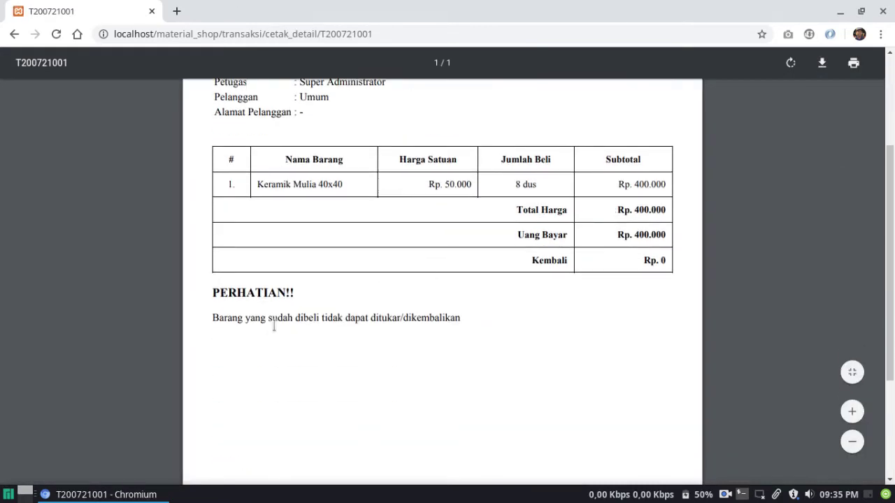
scroll(434, 312, up, 5)
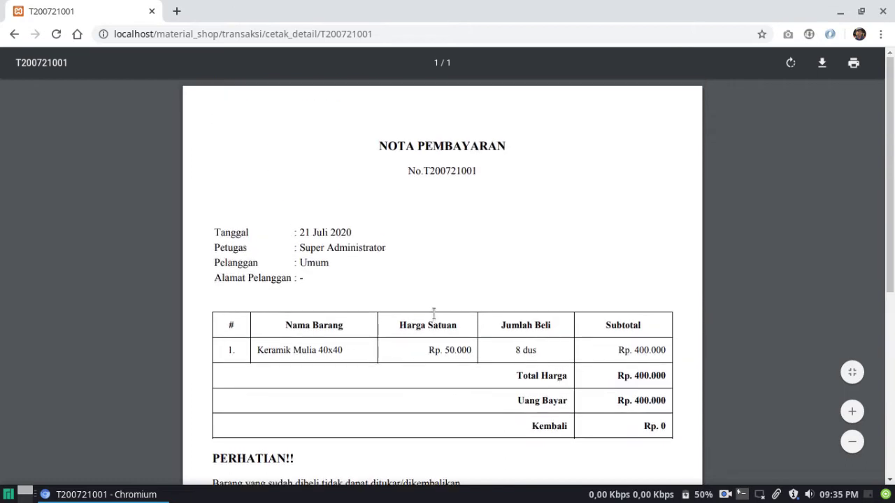
click(13, 33)
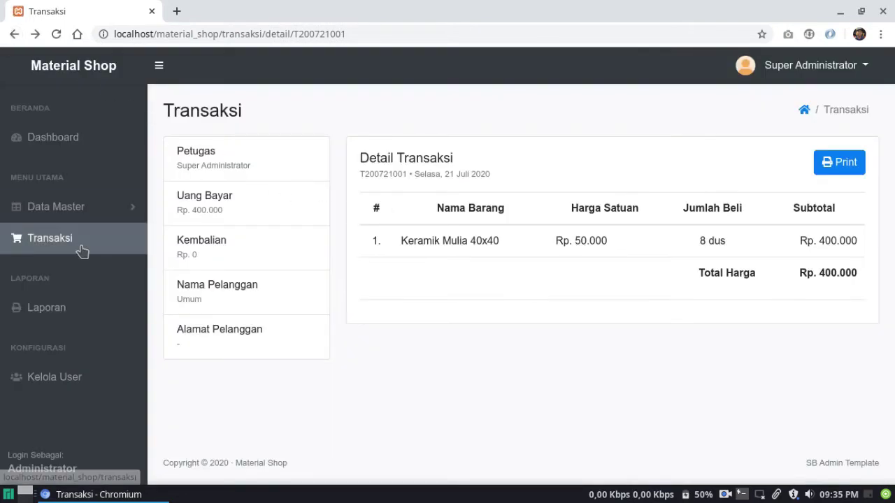
click(74, 246)
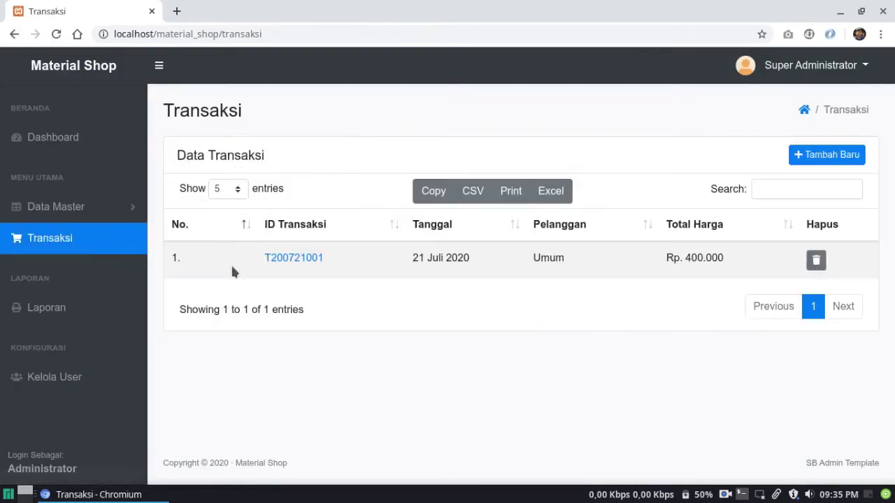
Start a new transaction, open Barang in a second browser tab, and return to Transaksi
click(802, 153)
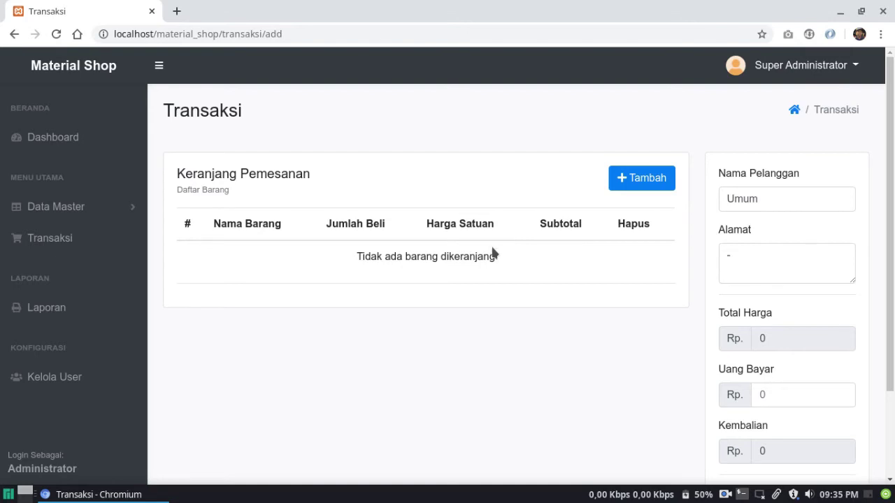
click(126, 207)
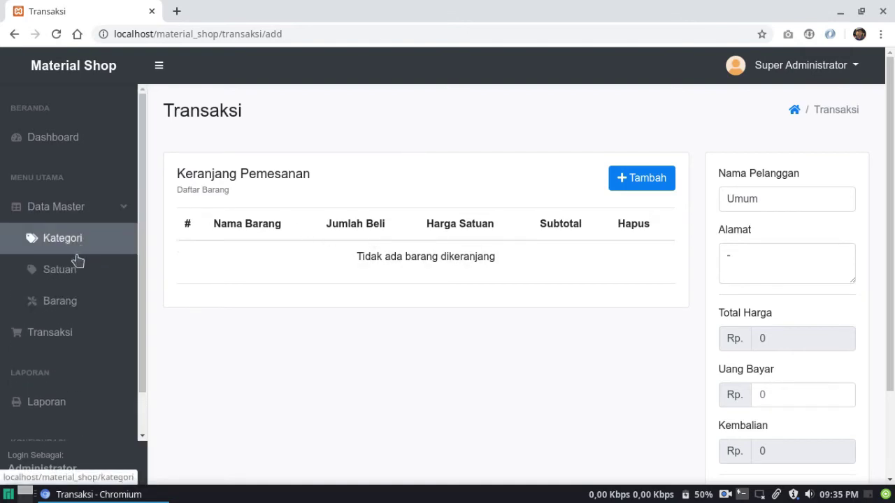
right_click(68, 303)
click(93, 313)
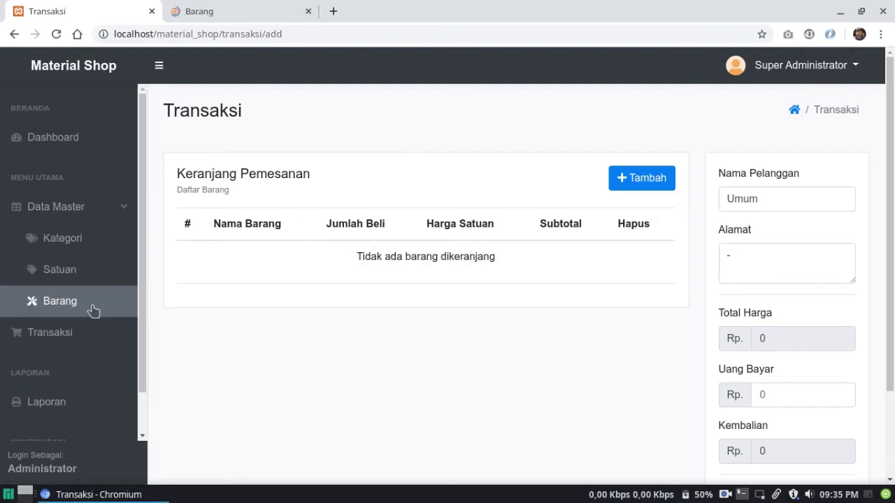
click(218, 10)
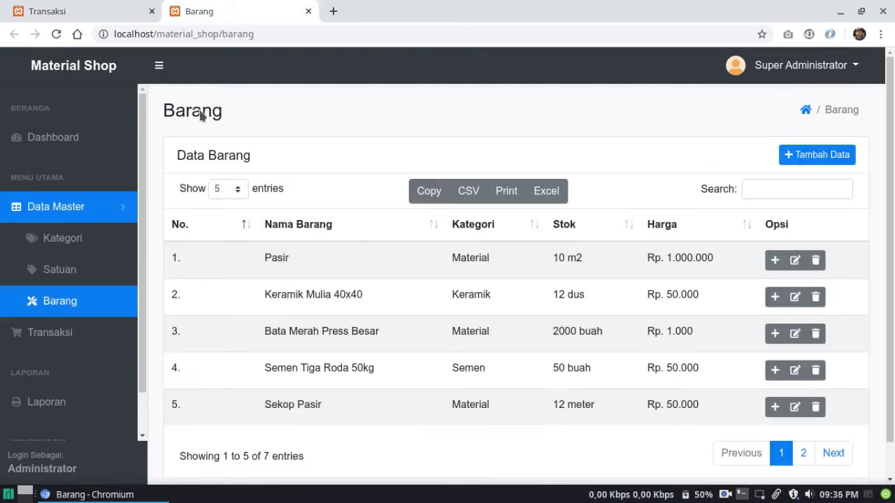
click(70, 8)
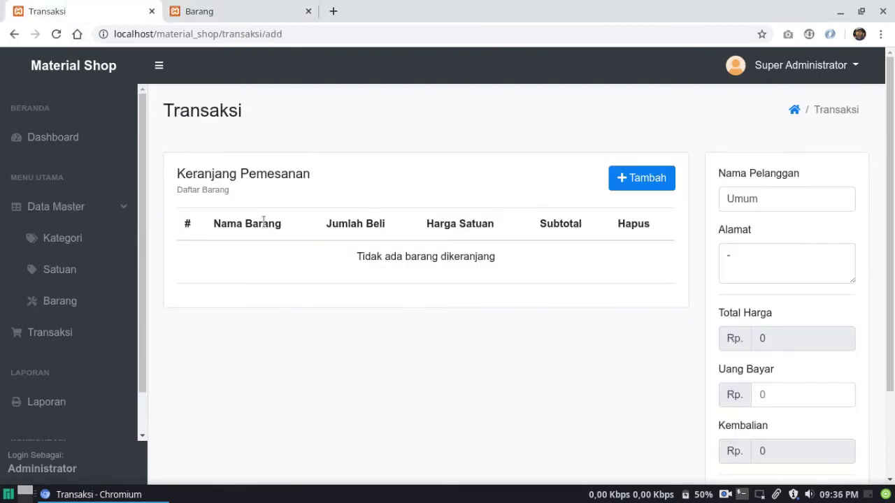
click(637, 186)
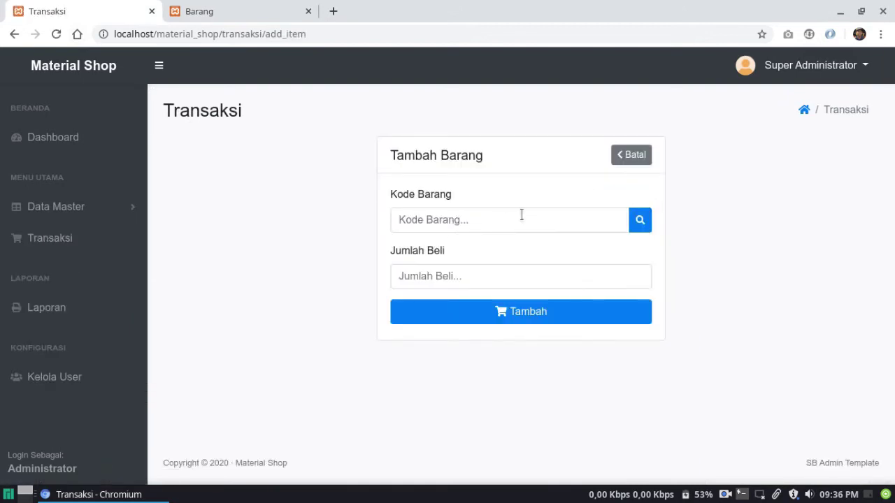
Select Kunci Pintu (B0007) as the item from the lookup list
click(521, 220)
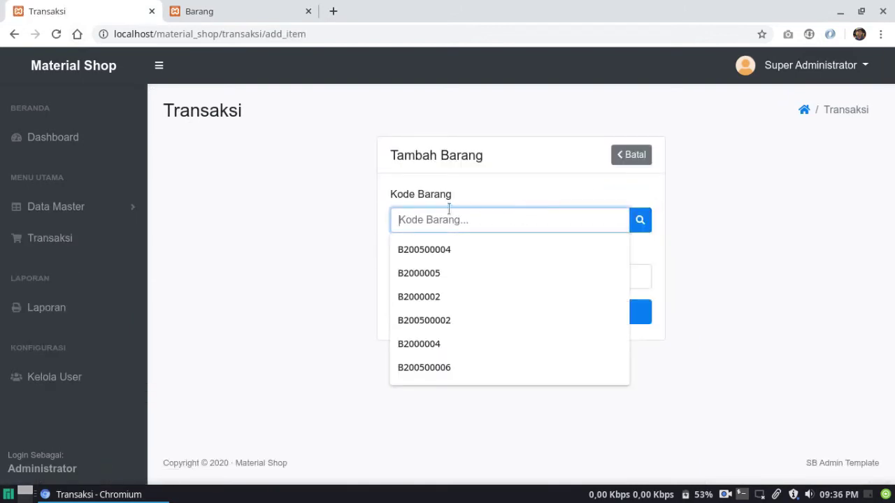
click(347, 211)
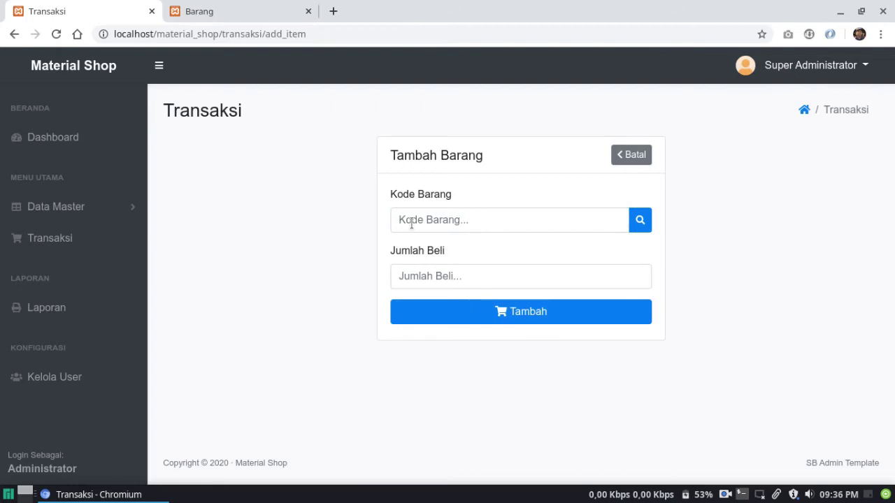
click(647, 229)
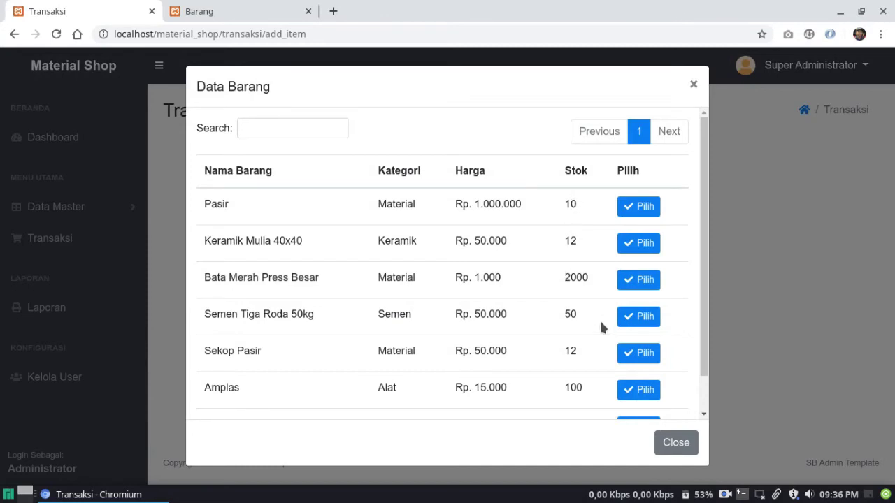
scroll(577, 370, down, 1)
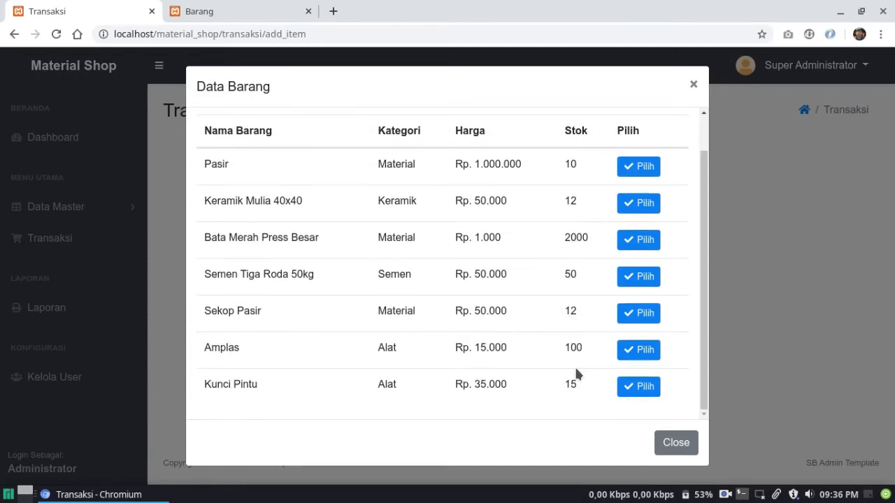
click(636, 386)
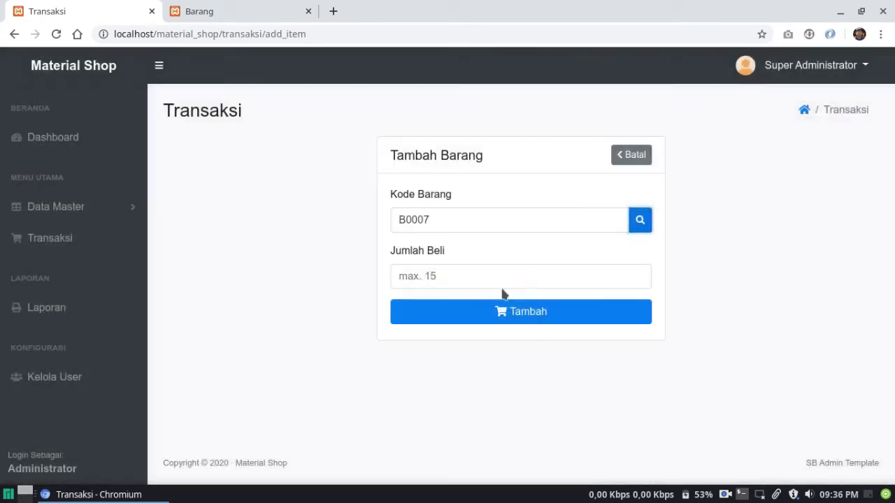
Add 2 Kunci Pintu at Rp. 35.000 to the cart for a Rp. 70.000 total
click(508, 276)
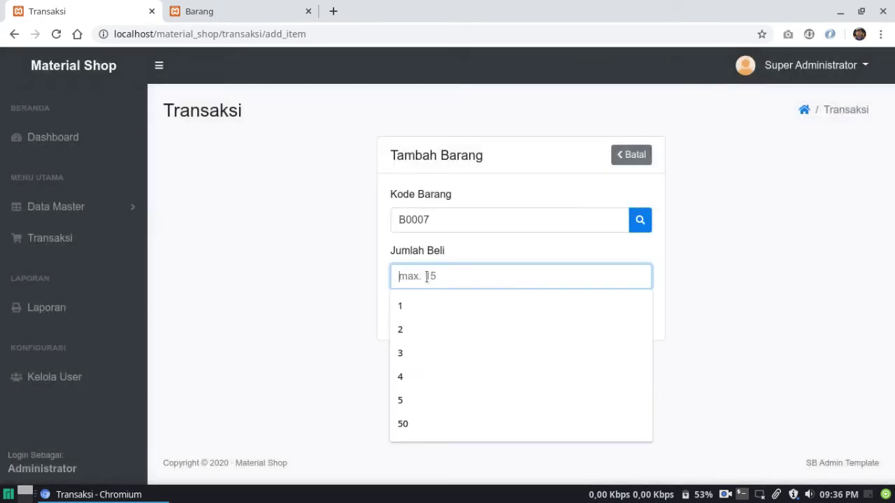
text(5)
key(BackSpace)
text(2)
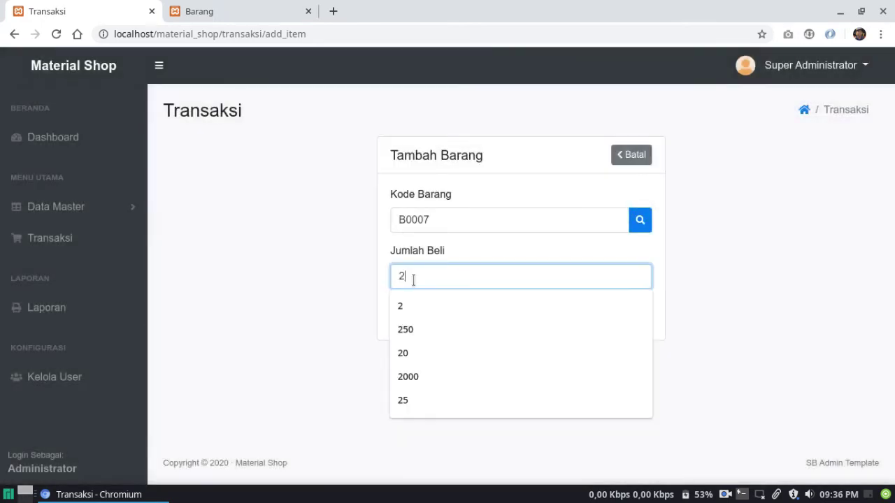
click(326, 270)
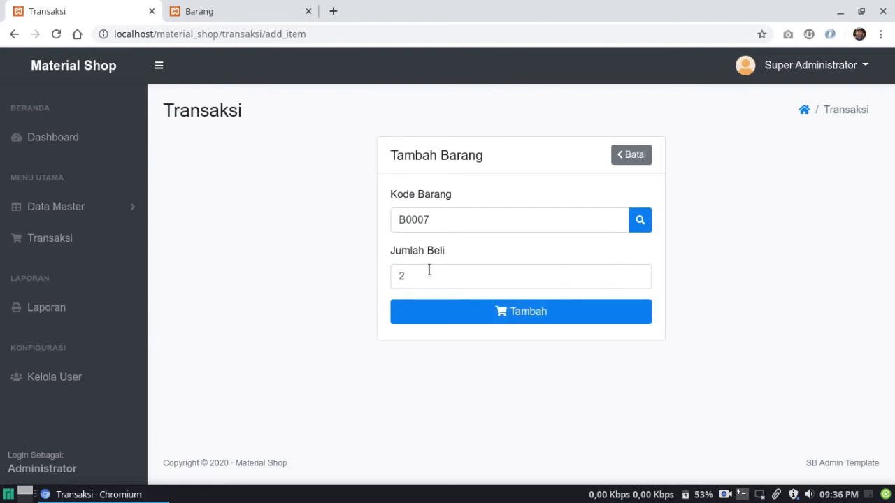
click(443, 314)
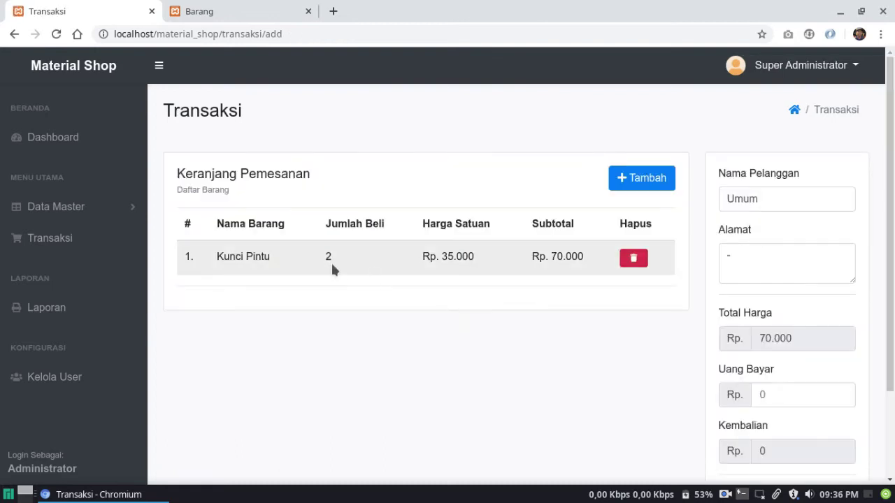
click(230, 11)
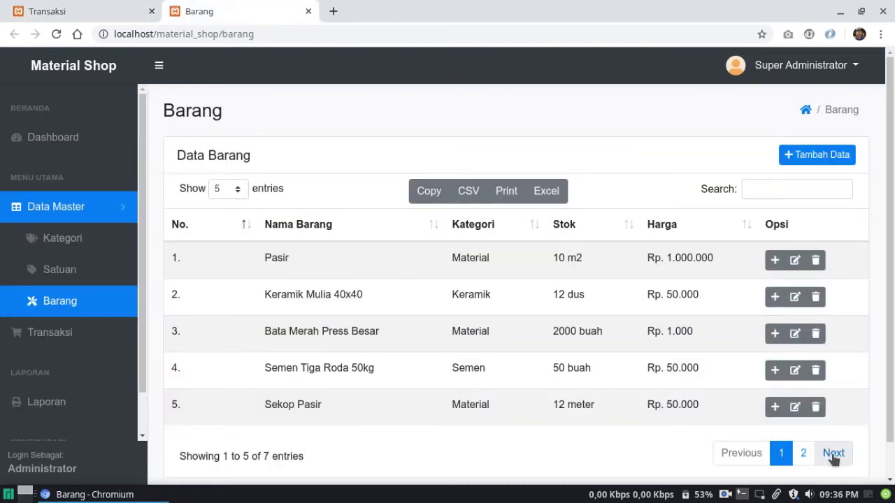
click(833, 453)
drag(558, 294, 588, 297)
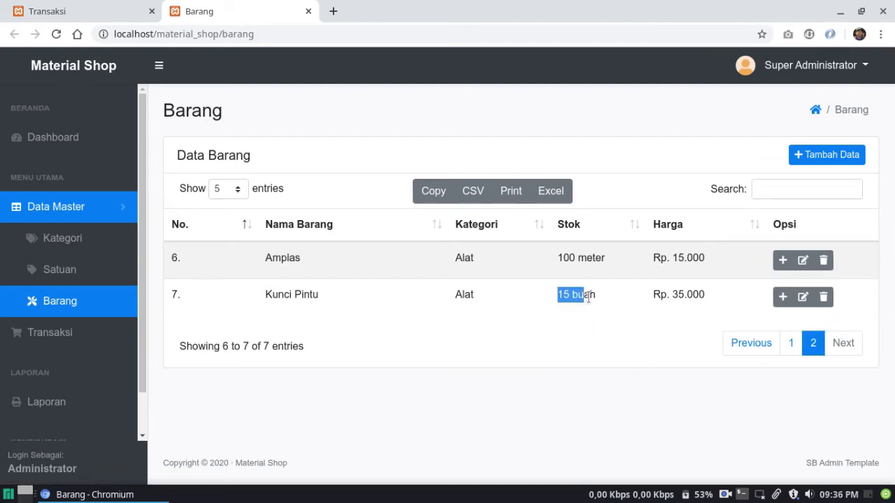
click(56, 34)
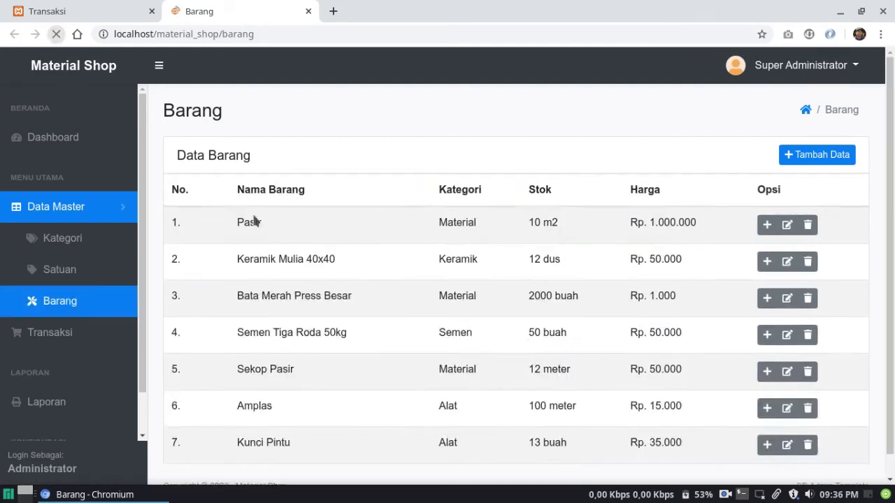
click(830, 452)
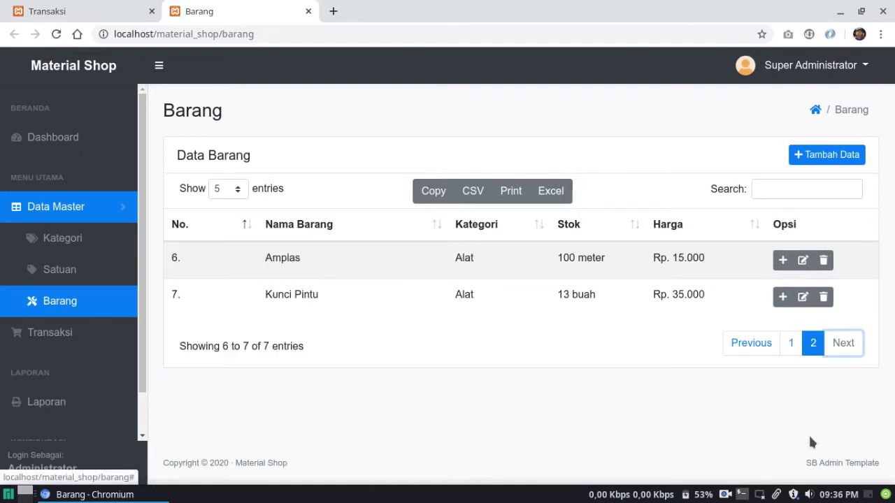
drag(559, 294, 608, 295)
click(608, 296)
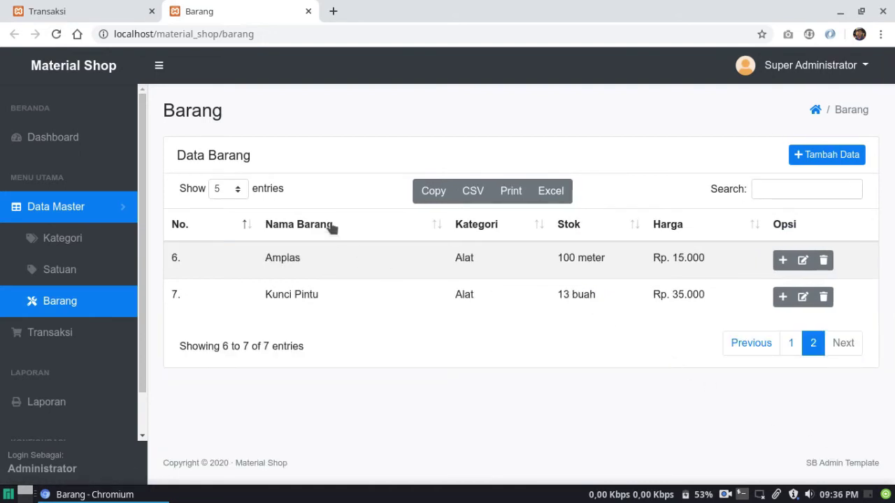
click(126, 11)
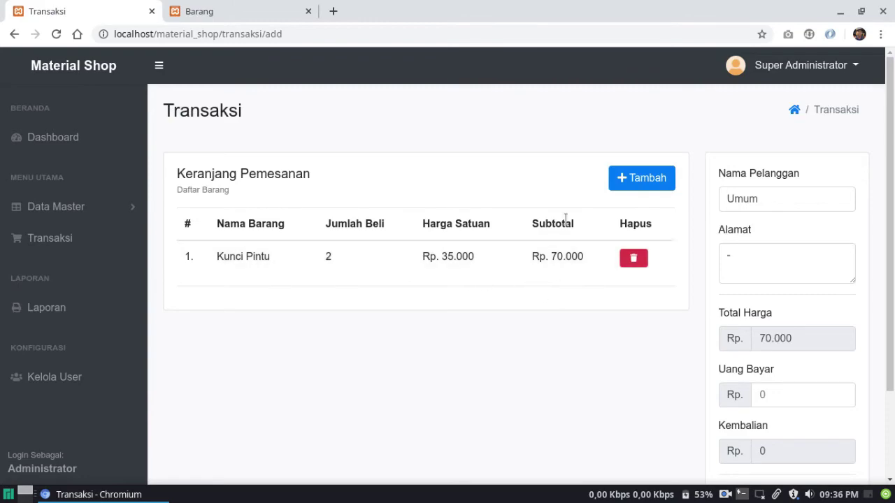
Add 20 Amplas (B0006) at Rp. 15.000 to the cart, raising the total to Rp. 370.000
click(636, 181)
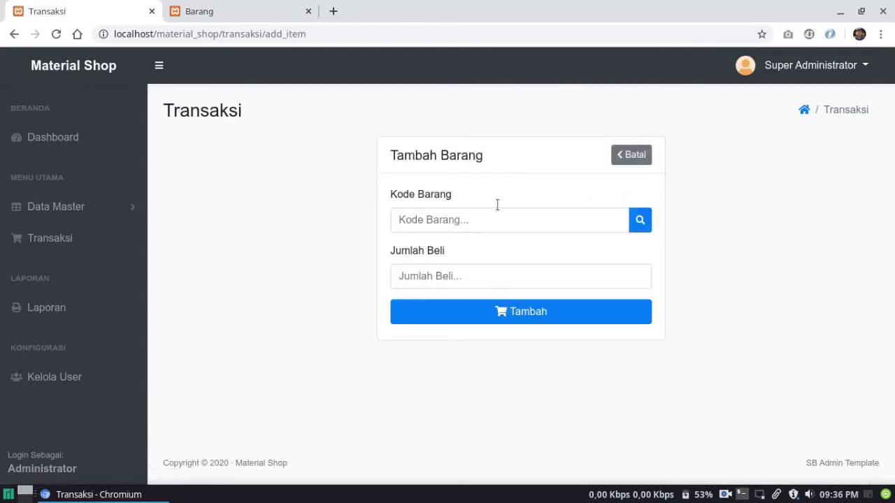
click(639, 219)
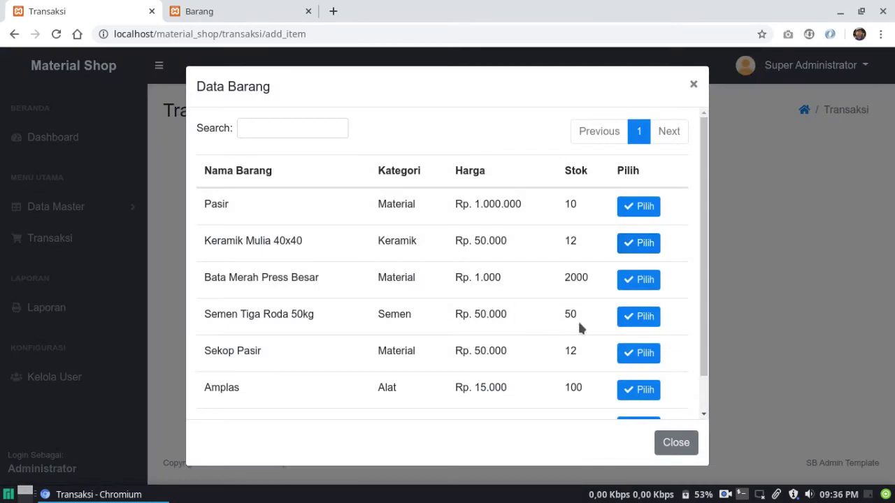
scroll(599, 254, down, 2)
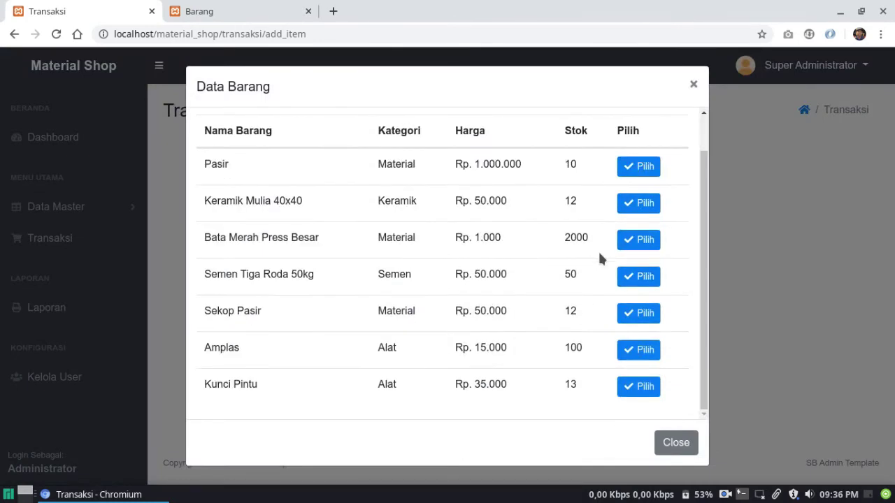
click(633, 349)
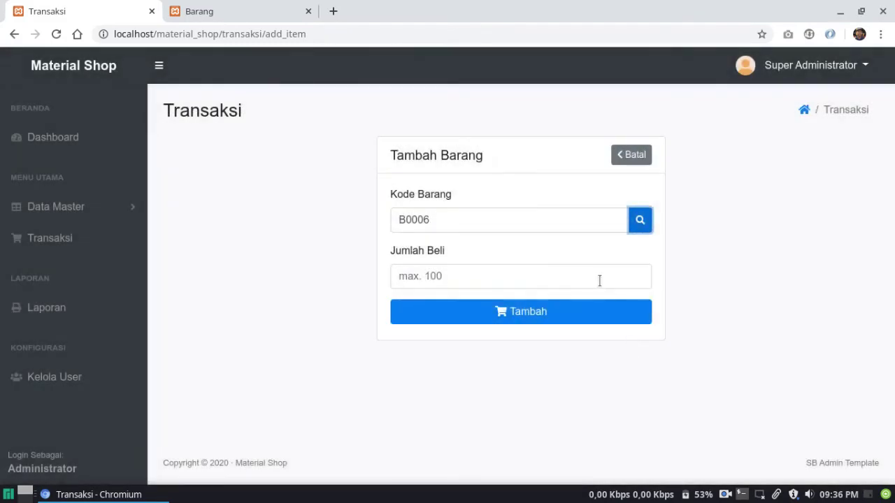
click(582, 279)
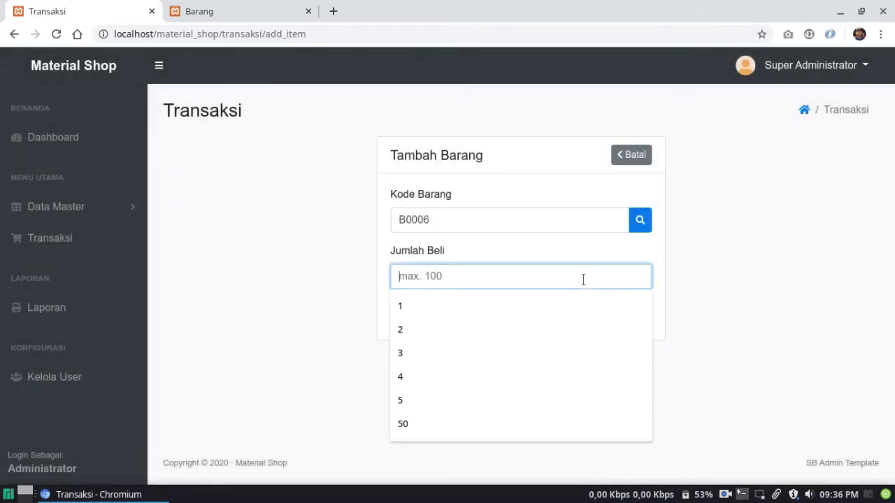
text(20)
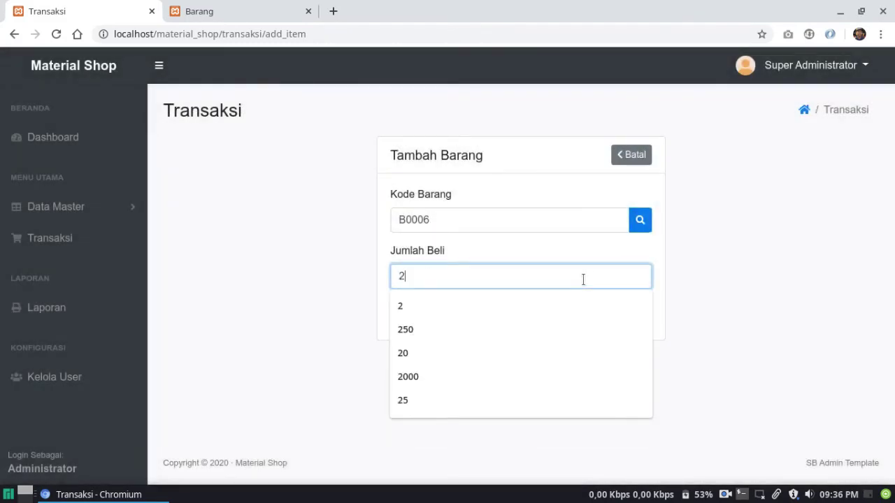
click(472, 249)
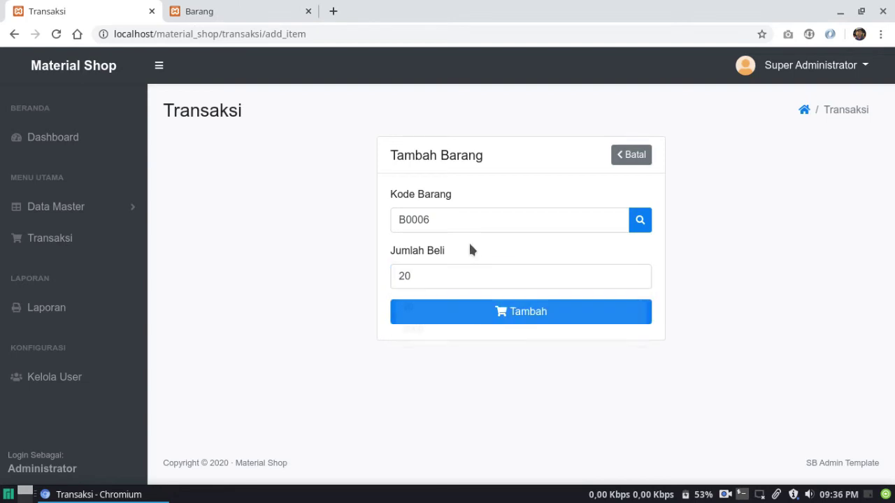
click(488, 315)
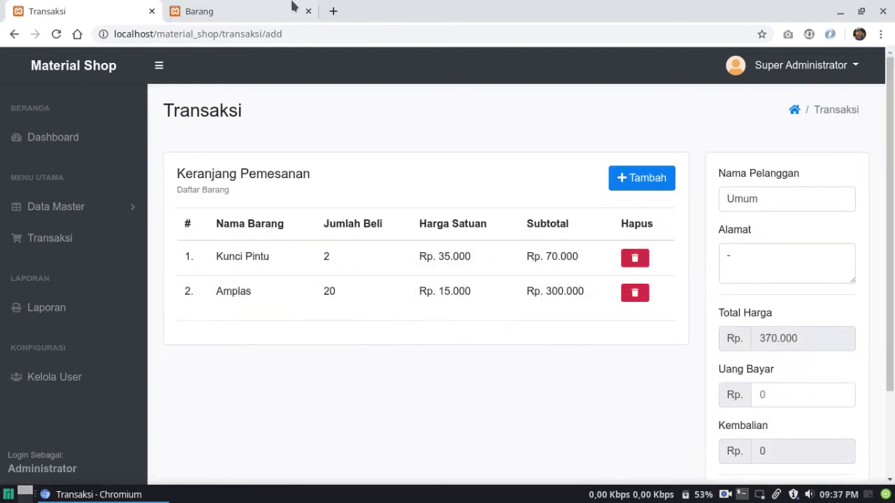
Check Amplas's updated stock on page two of the reloaded Barang list, then return to the cart
click(263, 6)
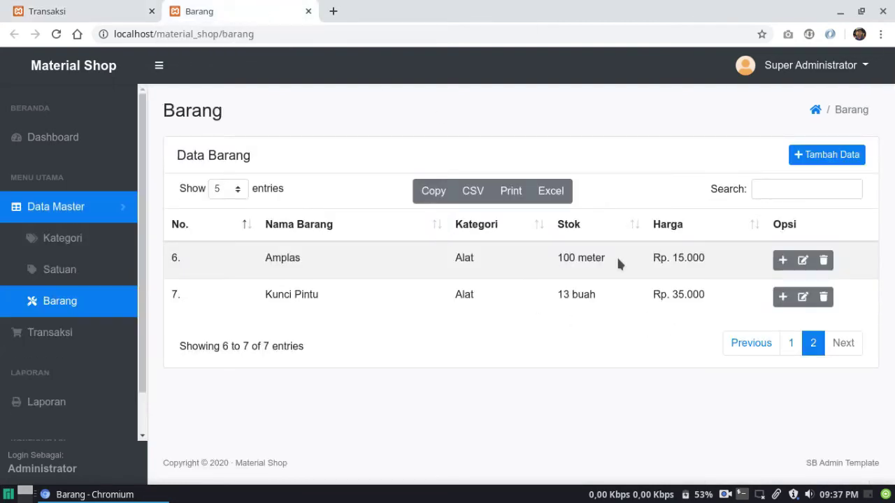
click(56, 35)
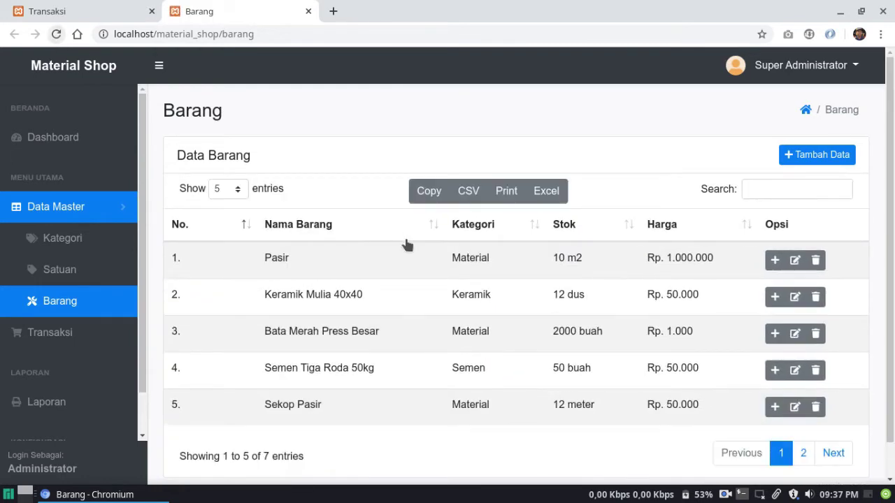
click(834, 455)
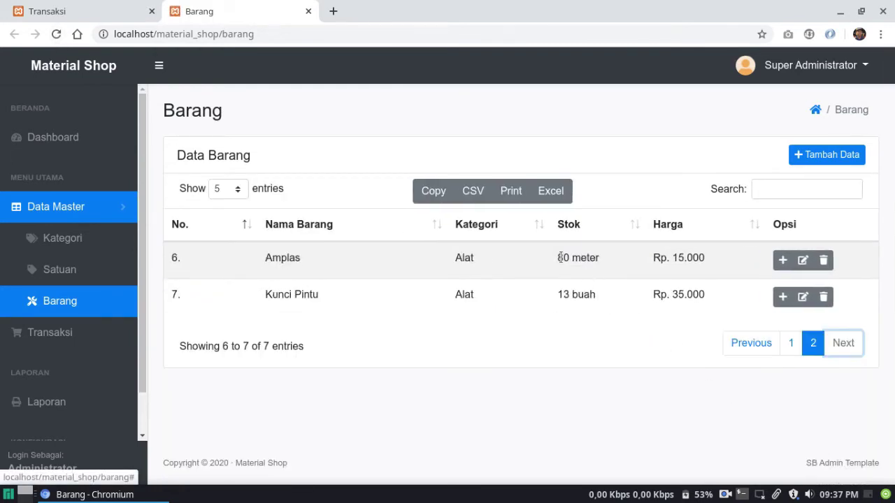
click(112, 8)
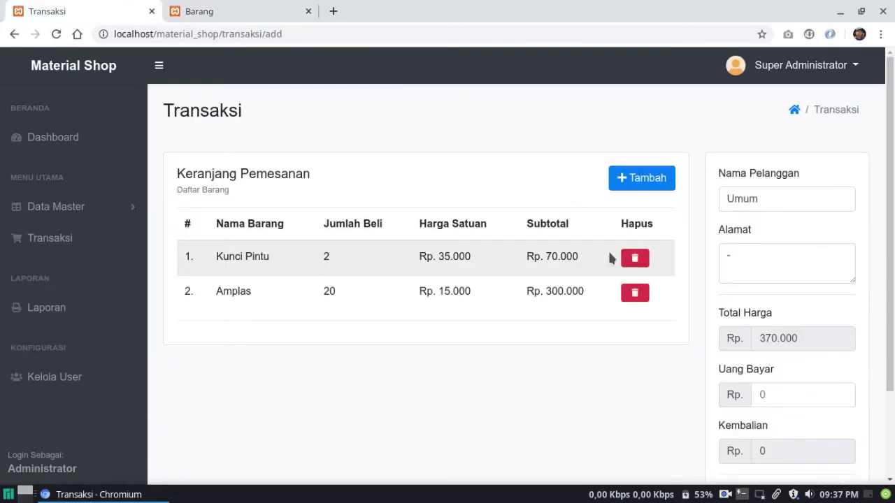
Delete the Amplas row from the cart and reload the Barang stock list
click(637, 293)
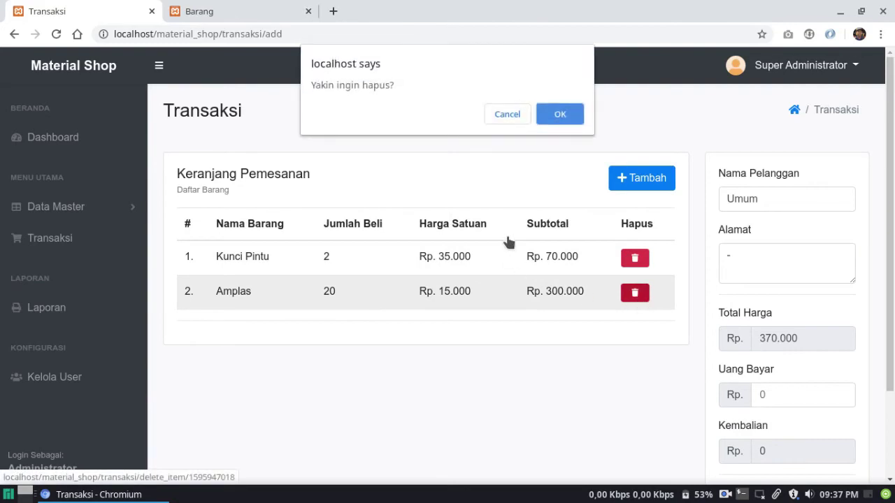
click(555, 116)
click(266, 9)
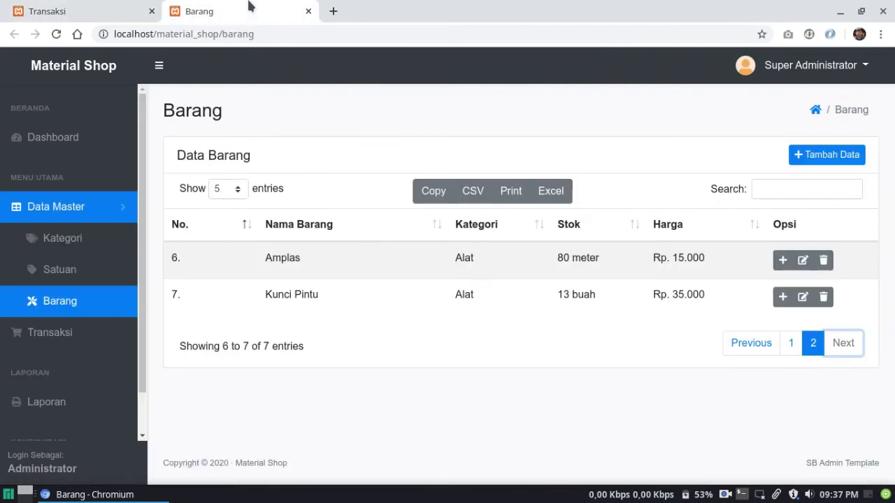
click(56, 34)
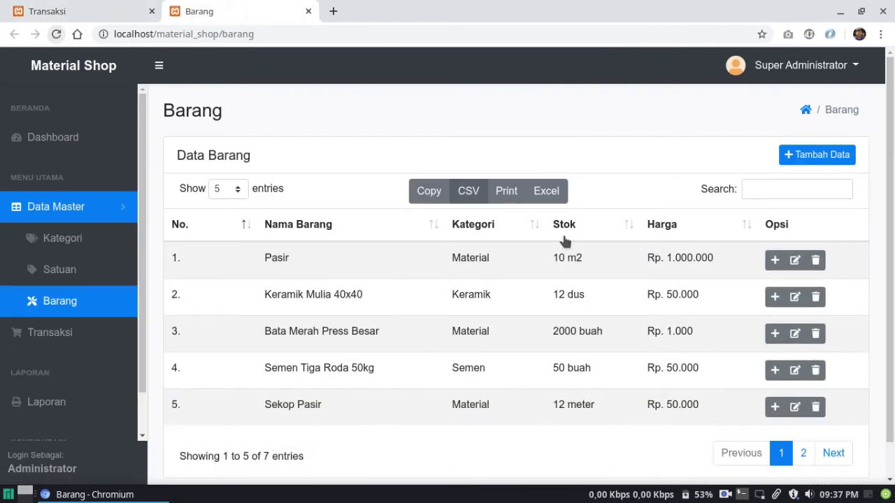
Verify Amplas stock is back to 100 meter on page two, then return to the cart
click(840, 453)
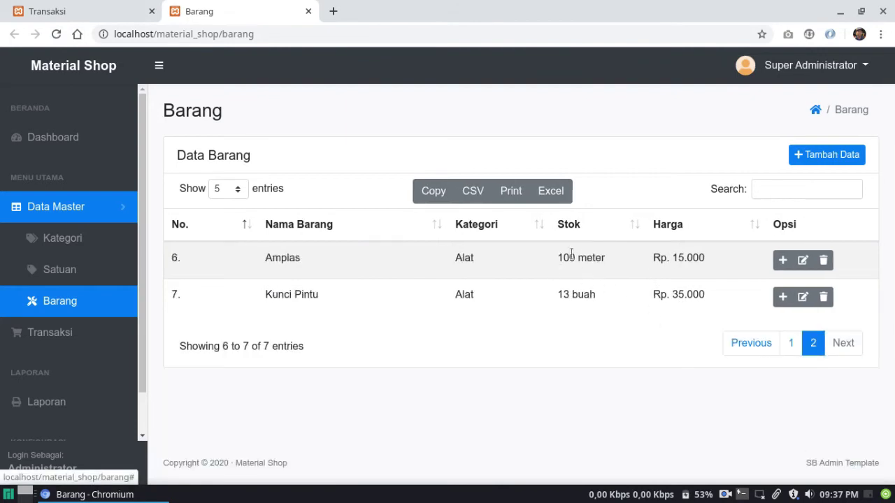
drag(557, 258, 605, 259)
click(485, 259)
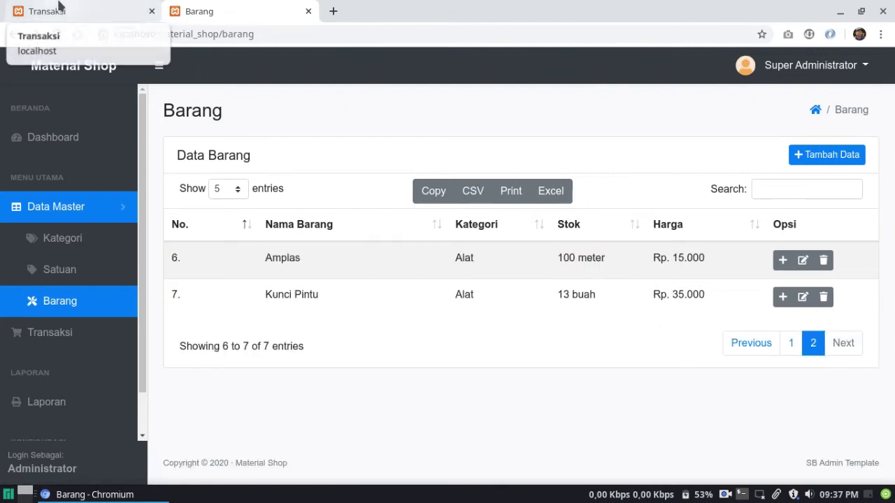
click(10, 10)
scroll(552, 316, down, 2)
scroll(553, 319, up, 2)
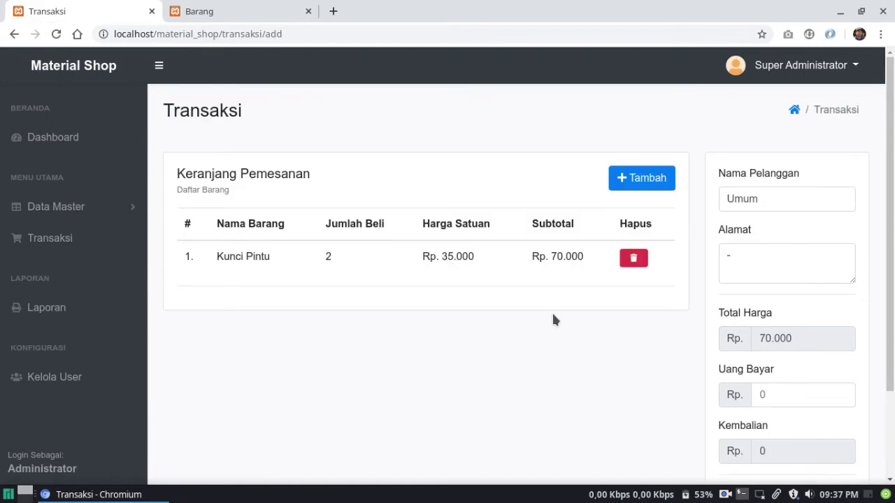
scroll(654, 352, down, 2)
scroll(654, 352, up, 1)
scroll(656, 352, up, 1)
Add 2 Keramik Mulia 40x40 at Rp. 50.000 to the cart, bringing the total to Rp. 170.000
click(637, 179)
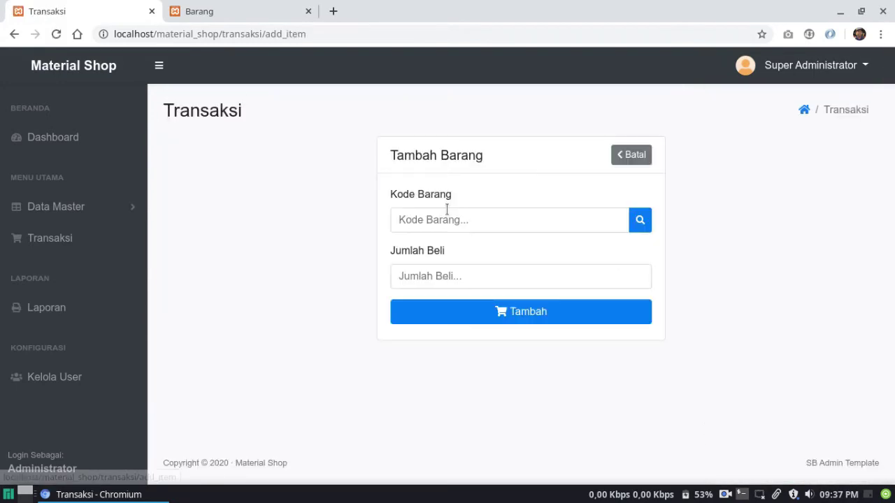
click(640, 220)
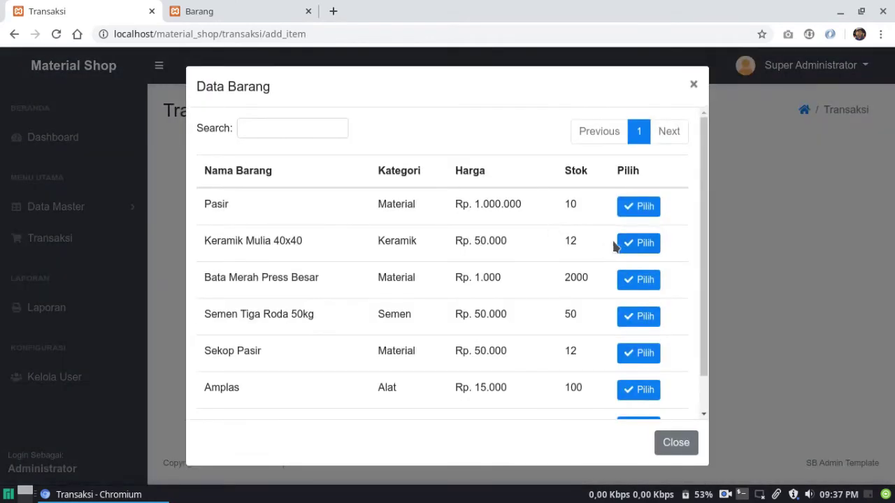
click(628, 243)
click(513, 274)
text(2)
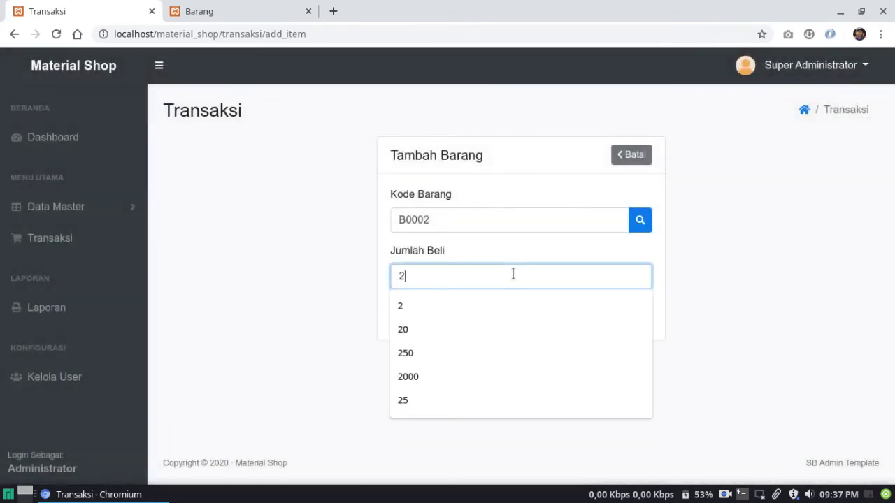
click(340, 259)
click(503, 313)
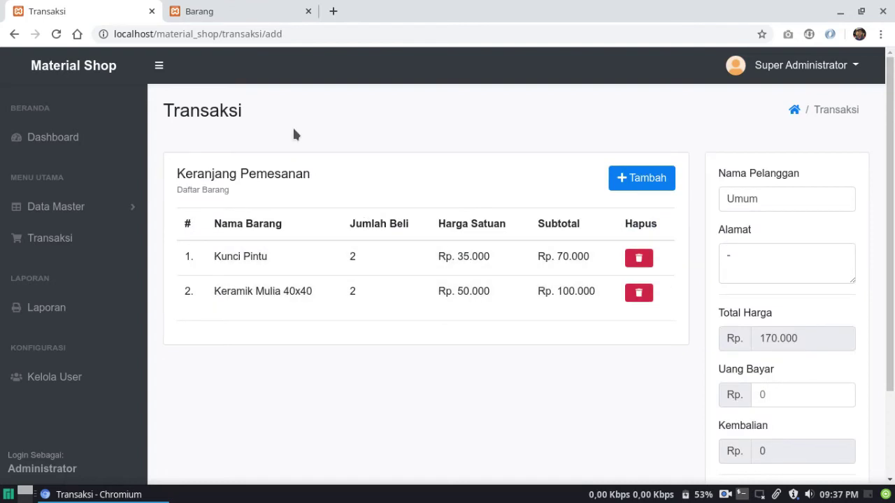
click(262, 11)
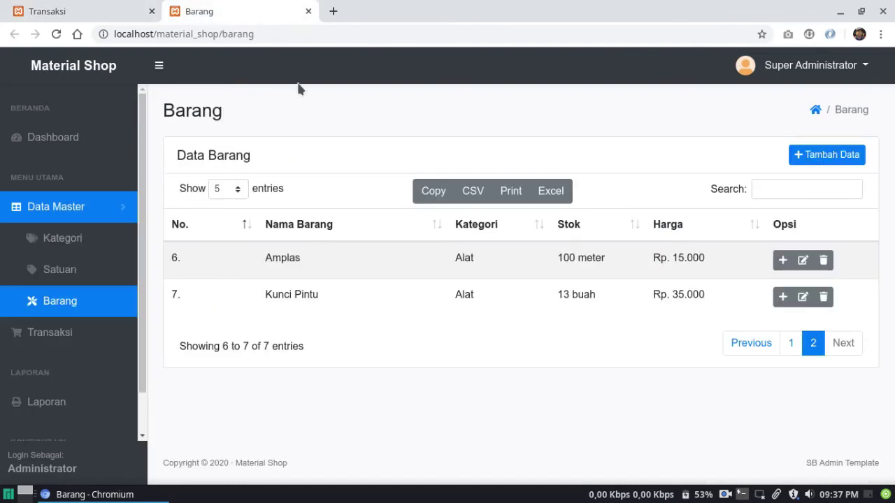
click(749, 350)
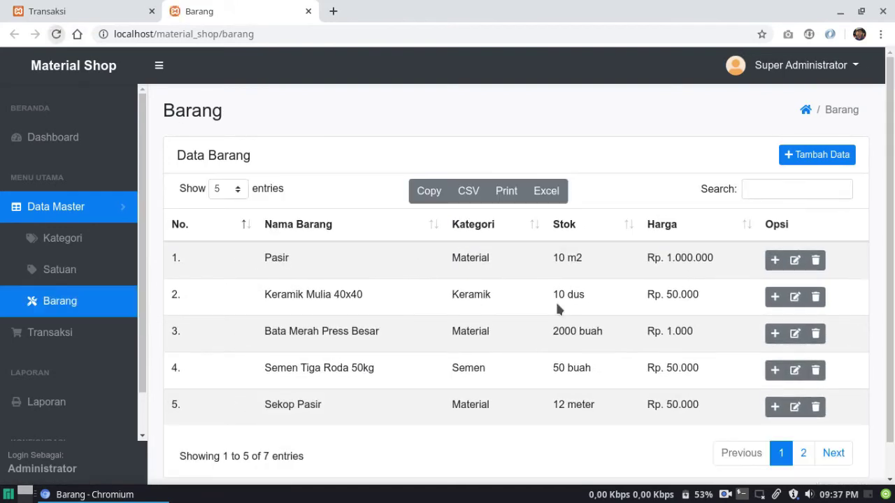
click(76, 7)
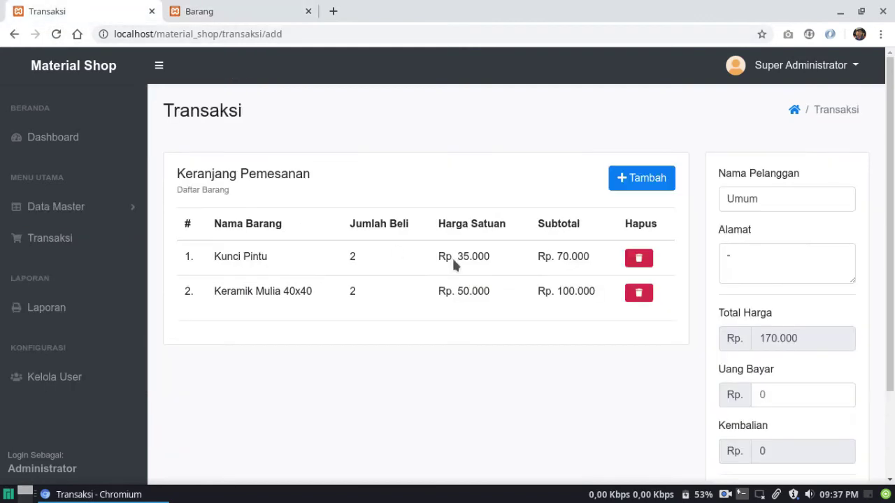
scroll(447, 273, down, 3)
scroll(452, 272, up, 3)
Replace Umum with the customer's name and the address dash with the customer's address
double_click(752, 200)
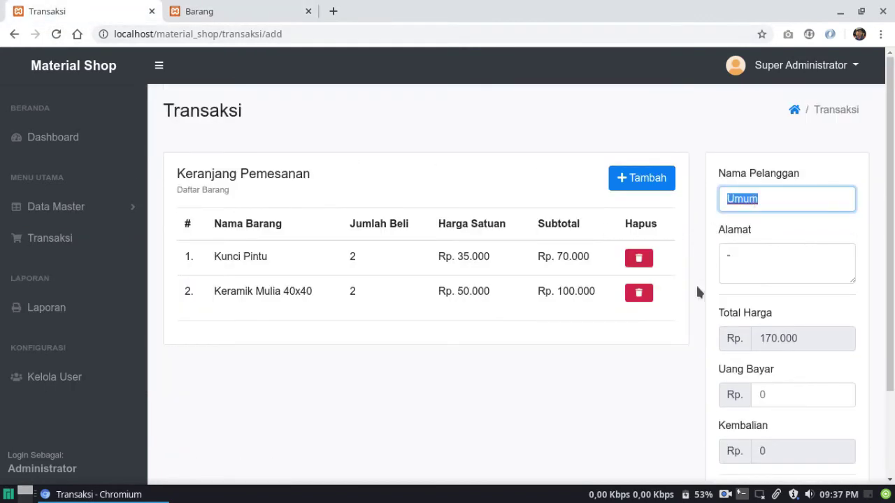
double_click(756, 253)
click(699, 319)
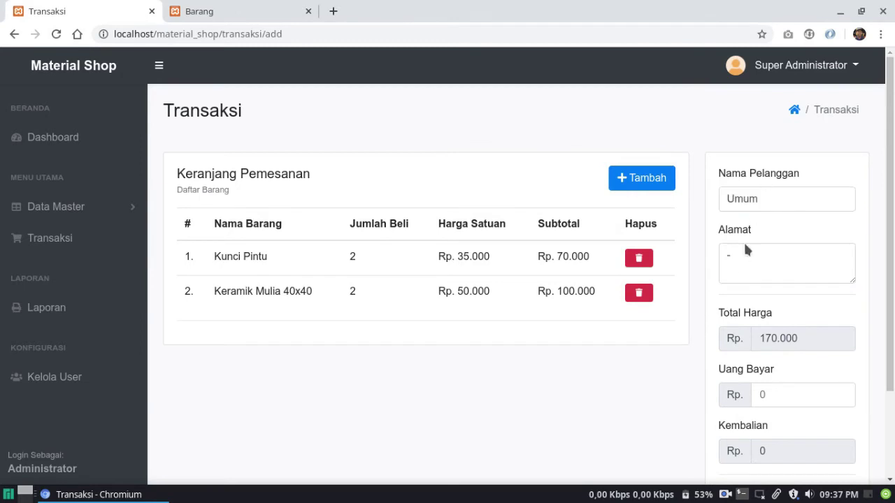
scroll(769, 276, down, 3)
click(774, 283)
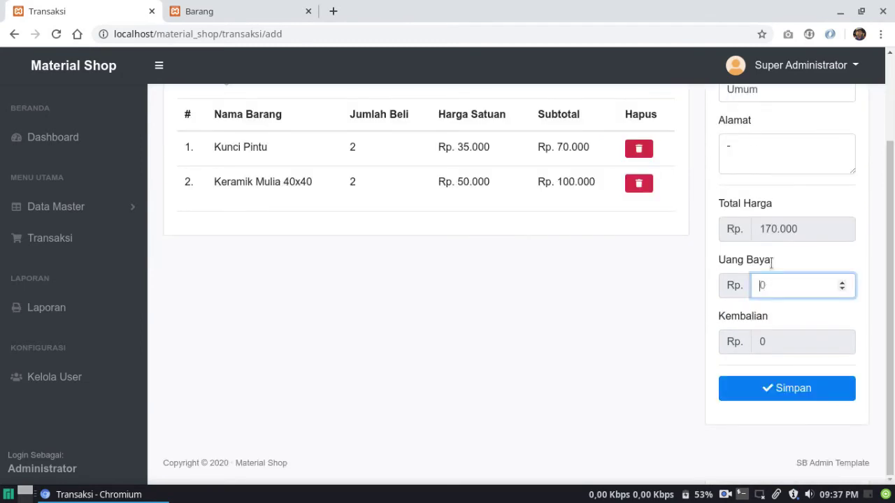
scroll(765, 210, up, 3)
double_click(757, 181)
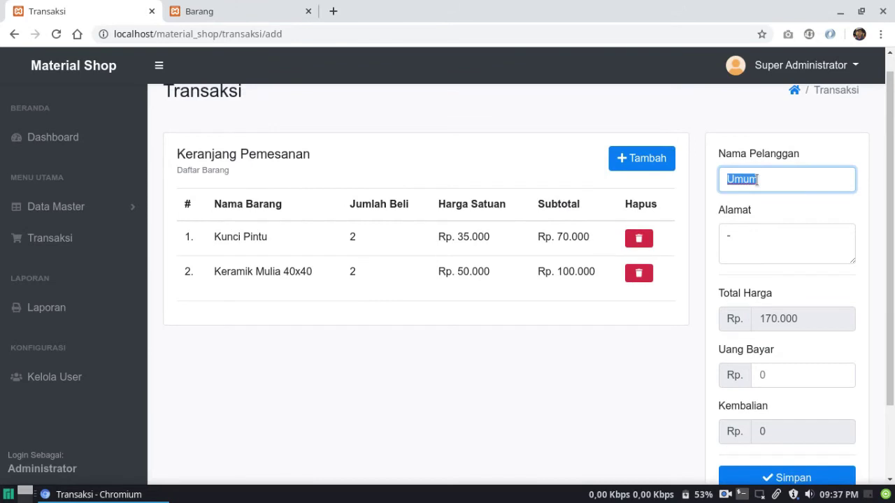
text(Asep)
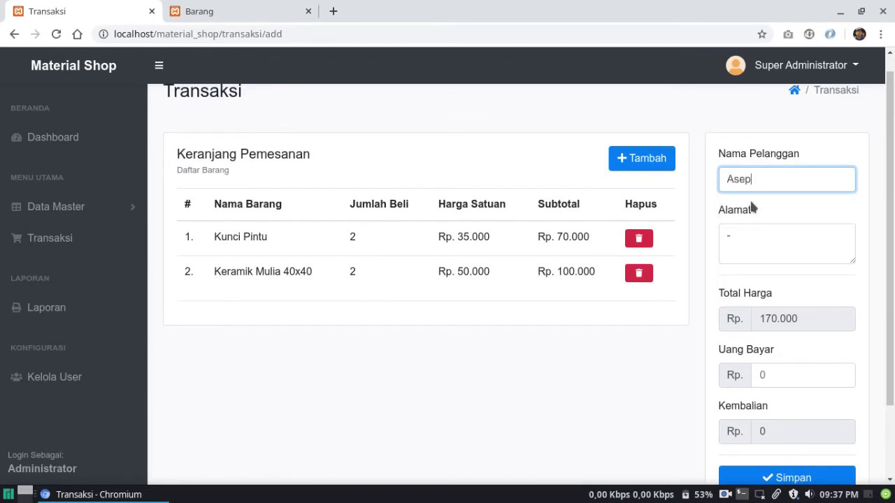
click(742, 254)
key(BackSpace)
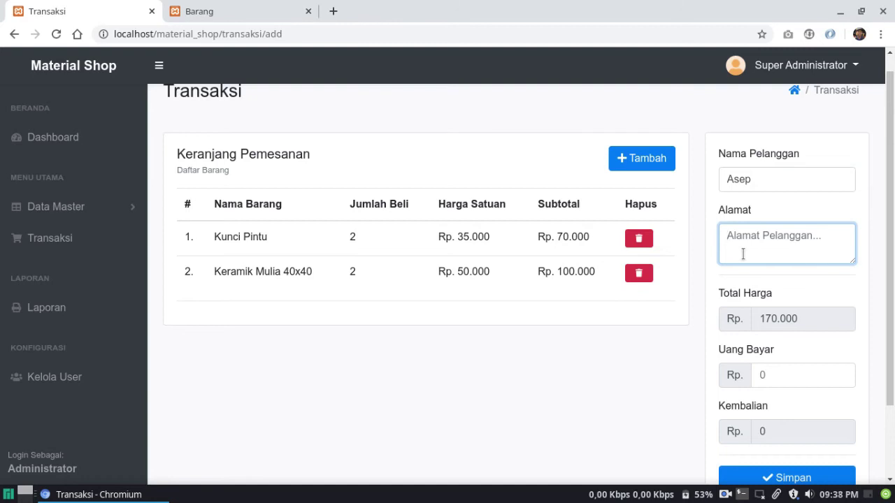
text(Cihideng)
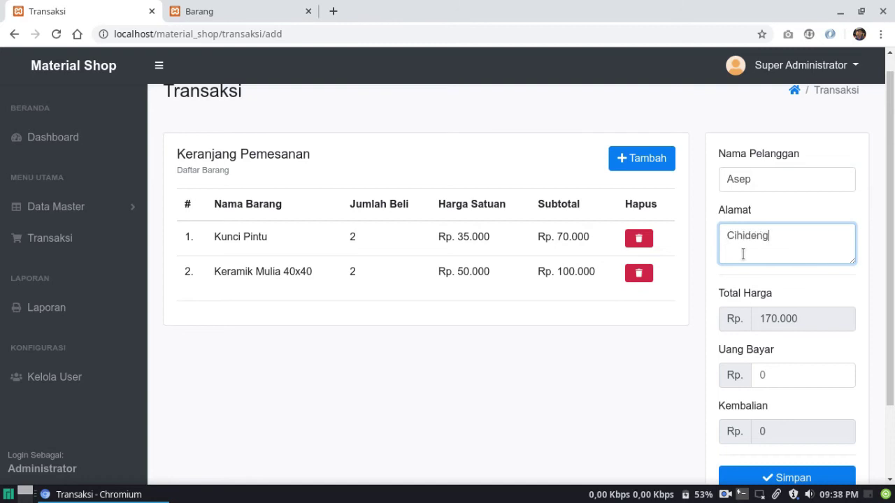
Enter 200000 as Uang Bayar and save the transaction, giving Rp. 30.000 change
scroll(755, 311, down, 3)
click(798, 276)
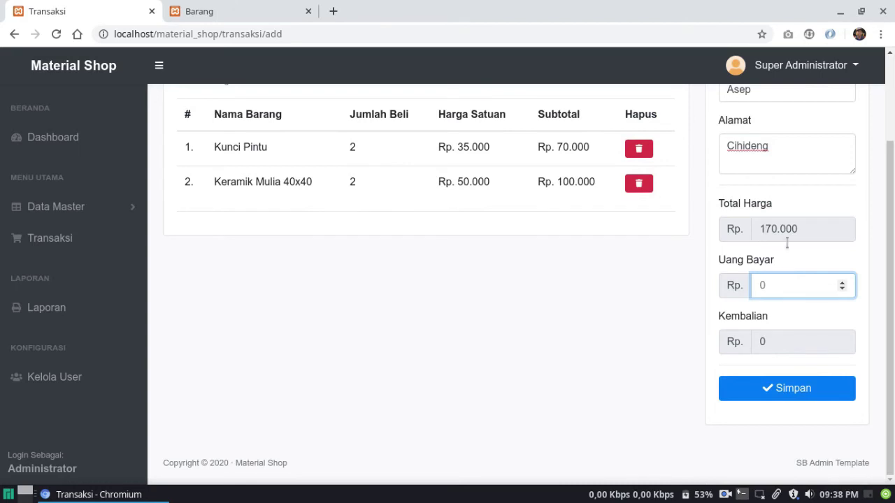
text(200000)
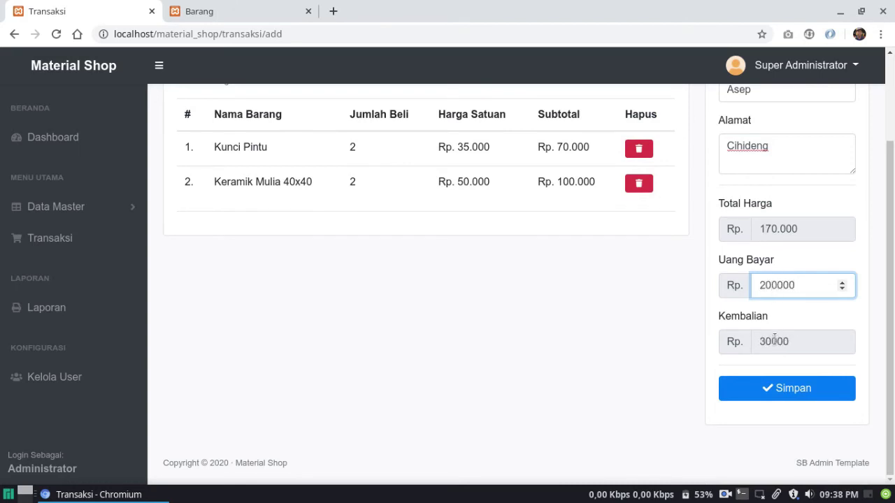
click(780, 390)
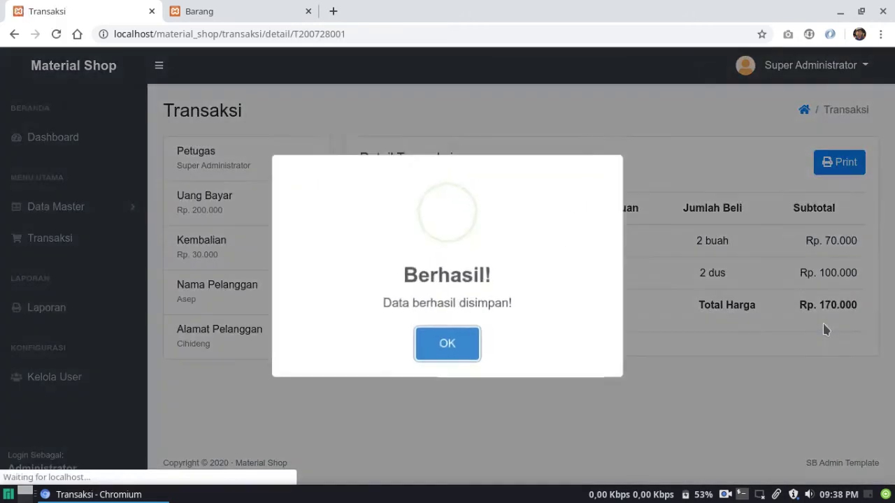
Dismiss the Berhasil message, view the T200728001 receipt PDF, then return to the detail page
click(470, 341)
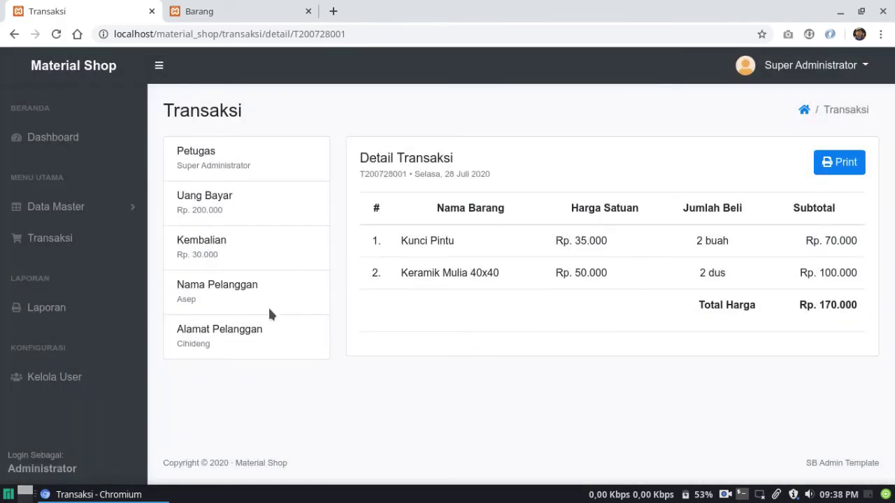
click(837, 171)
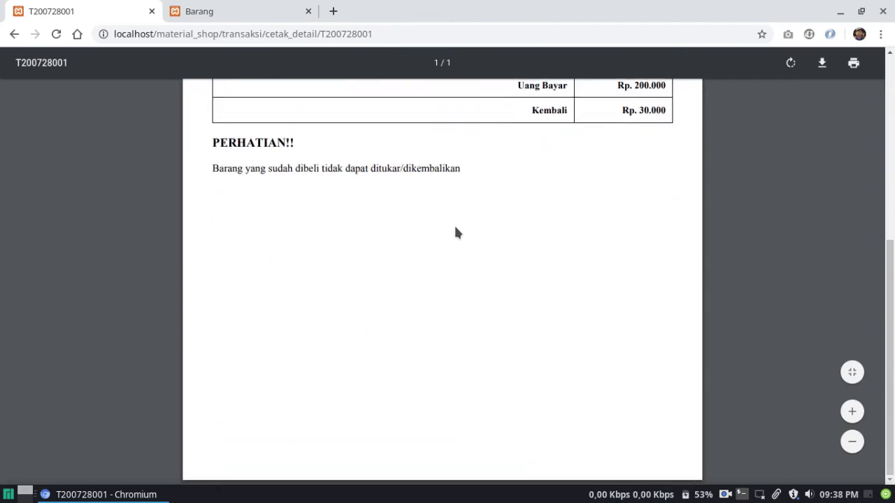
scroll(455, 232, down, 5)
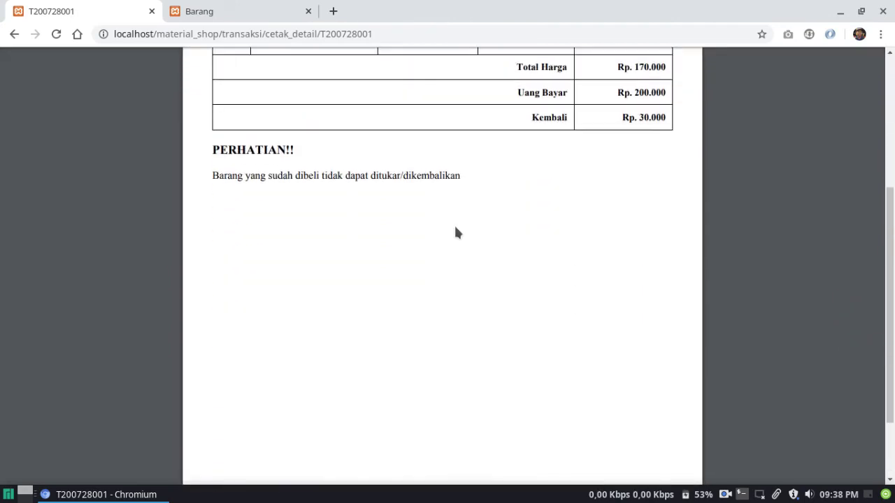
scroll(455, 233, up, 5)
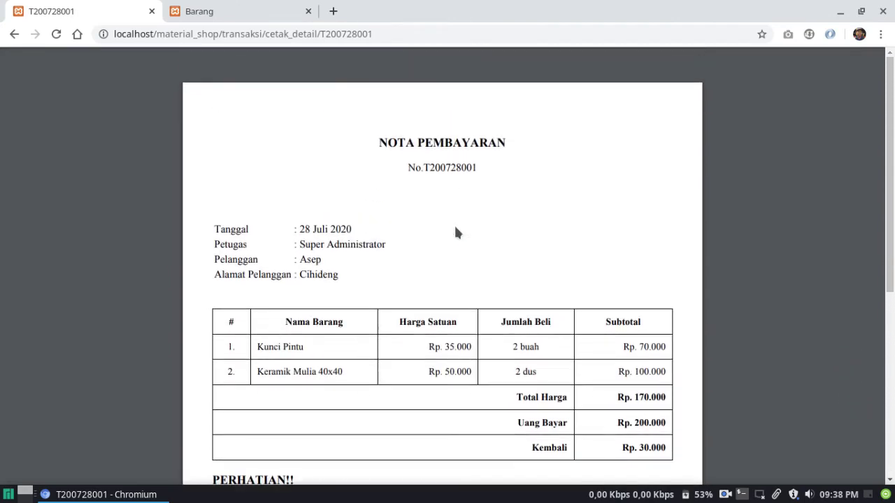
click(14, 35)
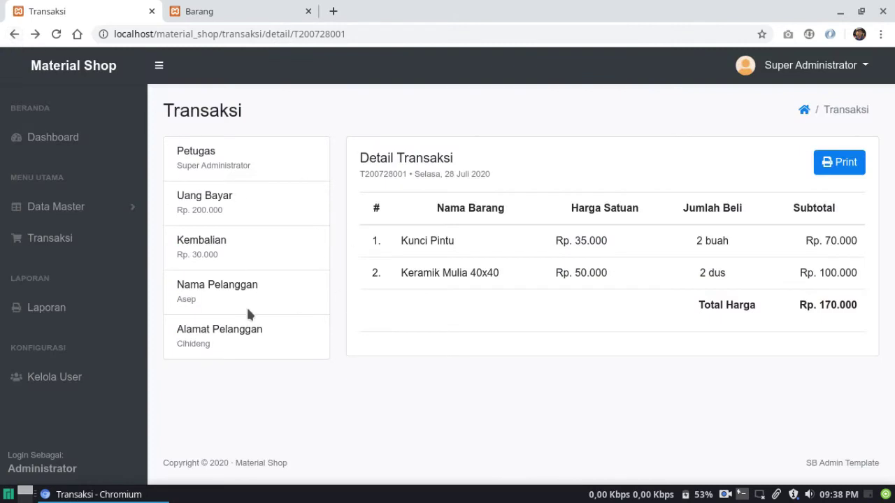
On the Laporan page, set a custom date range of 1–31 July 2020
click(308, 11)
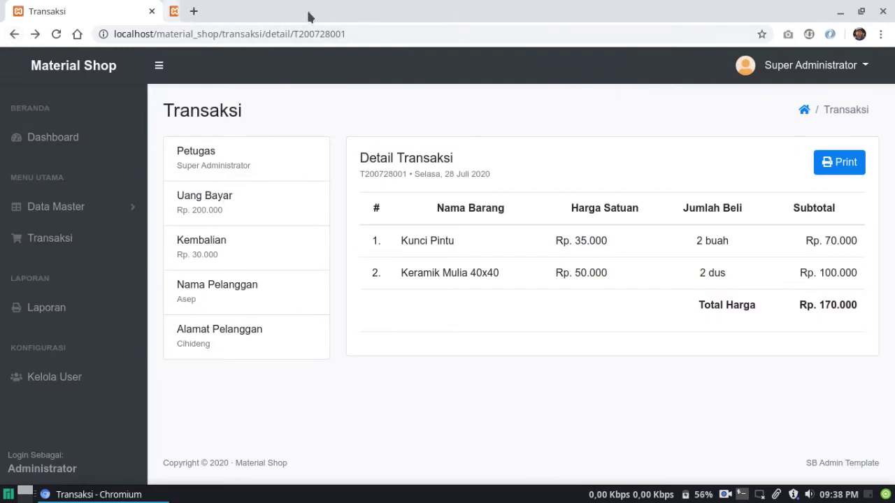
click(78, 311)
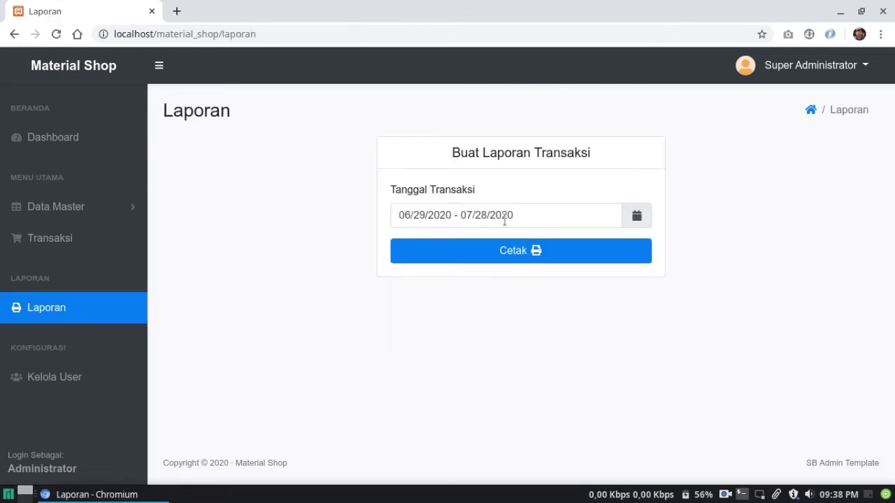
click(589, 209)
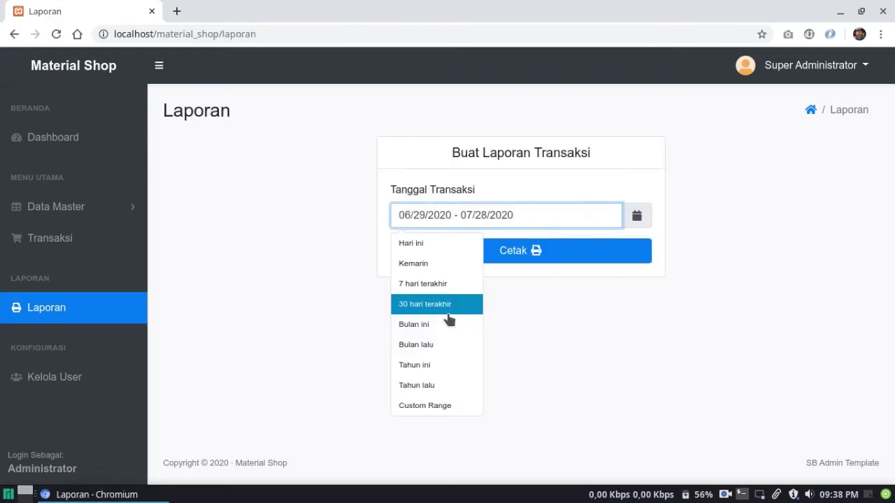
click(425, 406)
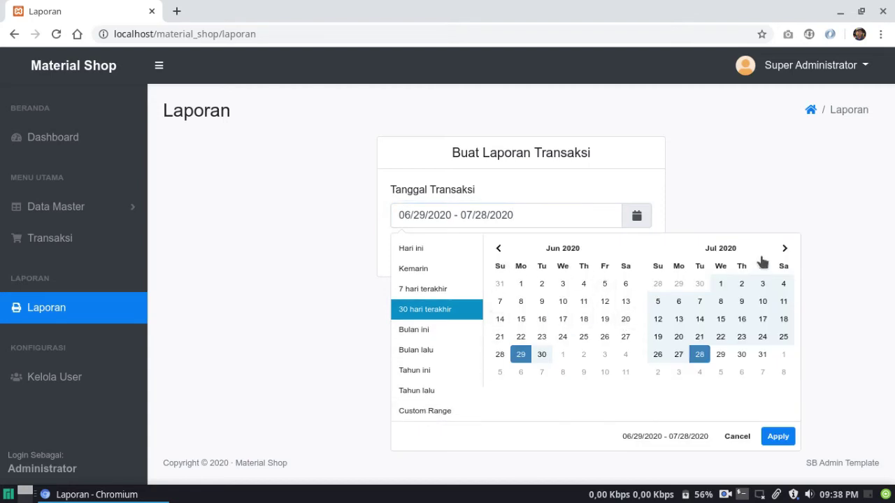
click(784, 248)
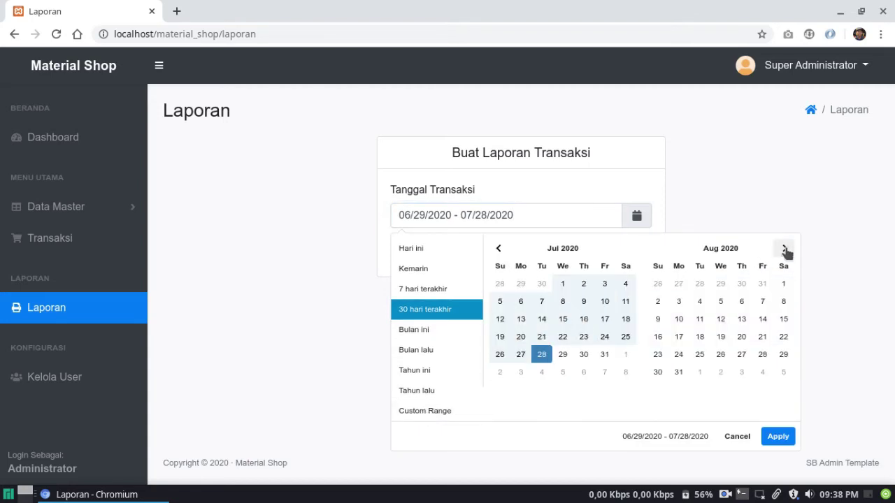
click(499, 249)
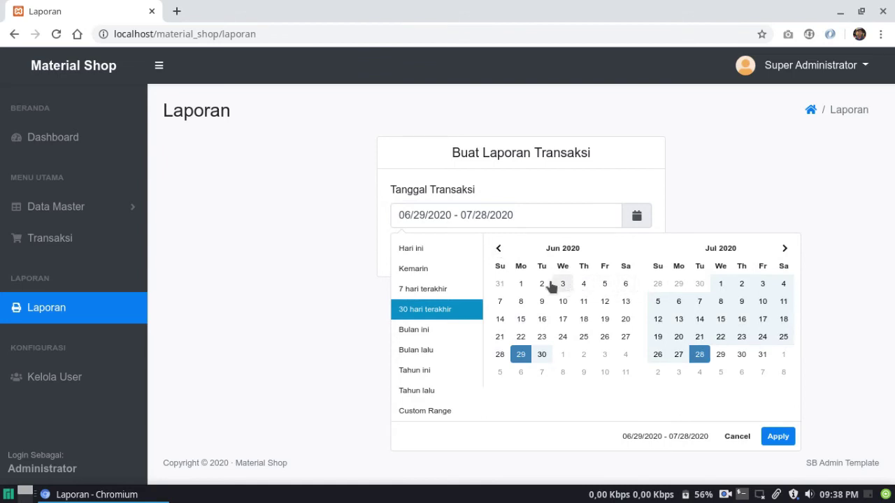
click(719, 284)
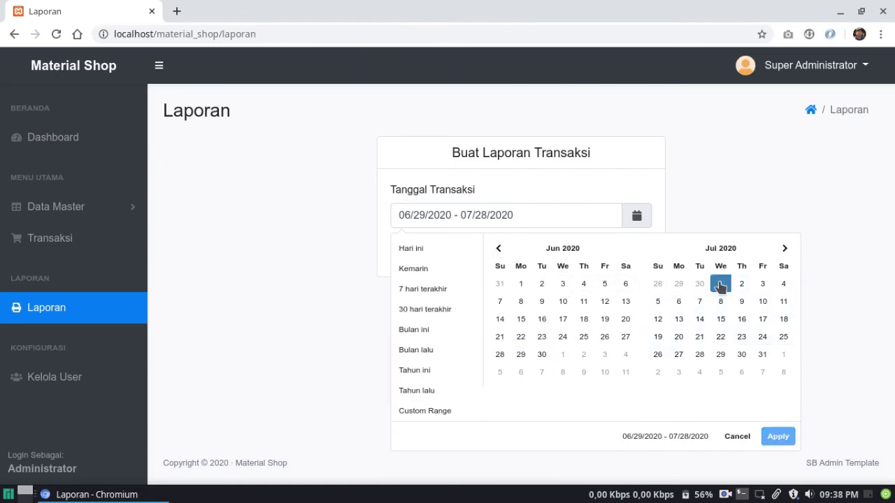
click(762, 354)
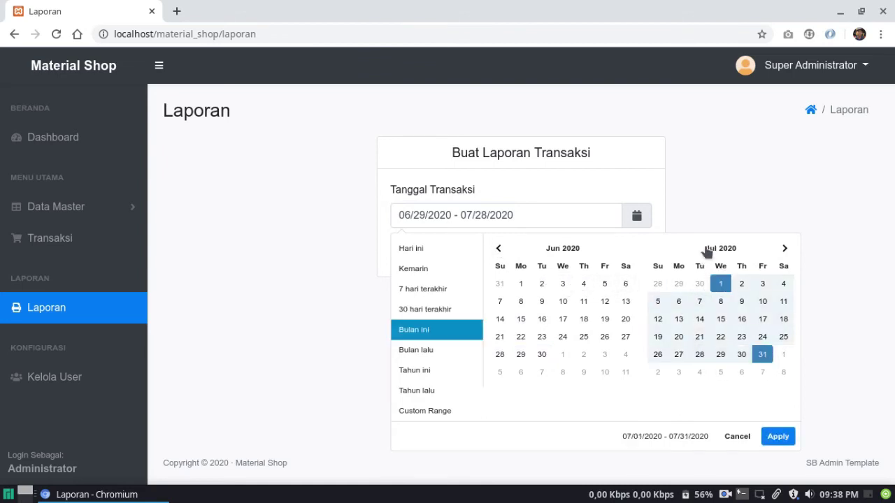
click(774, 436)
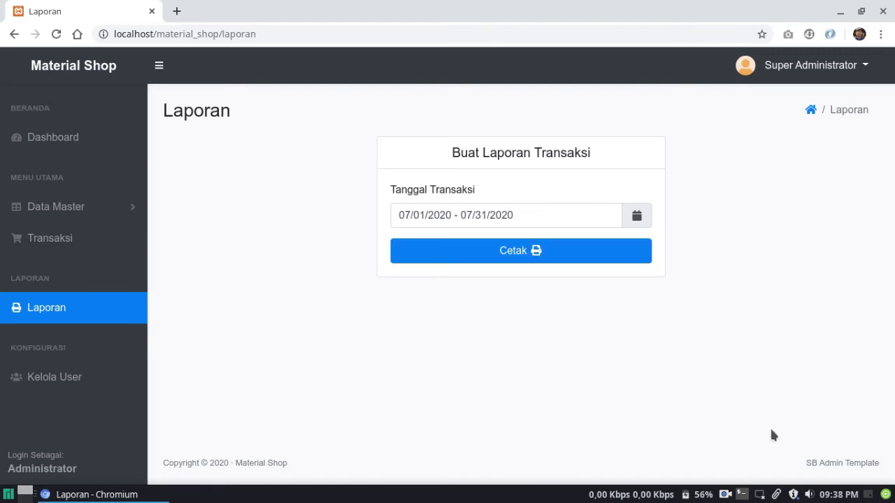
Generate the July report showing 2 transactions worth Rp. 570.000, then go back to Laporan
click(514, 253)
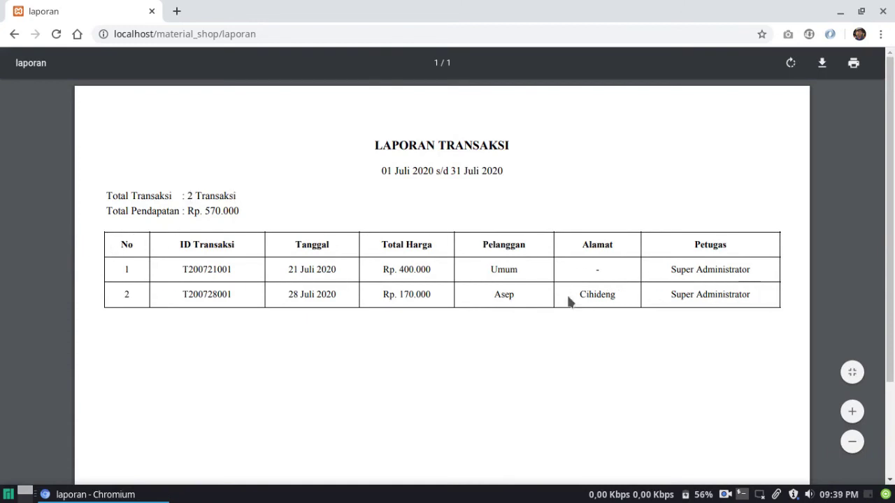
scroll(625, 219, down, 2)
scroll(626, 219, up, 2)
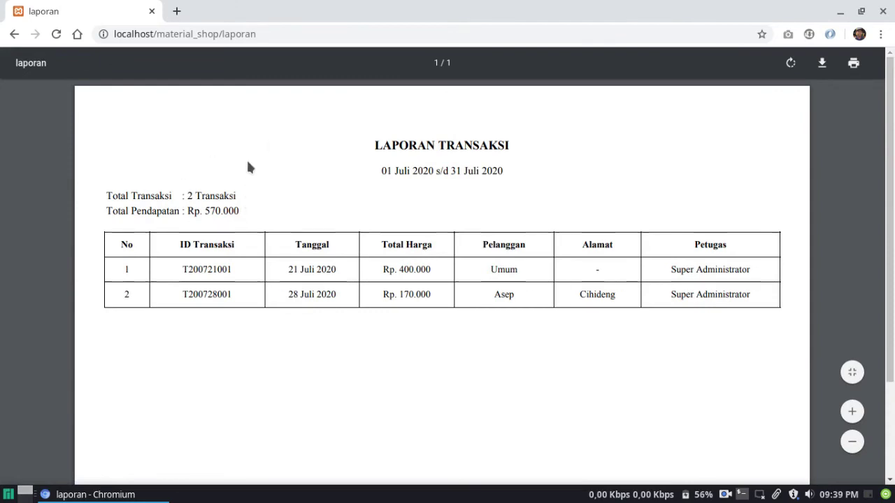
click(14, 34)
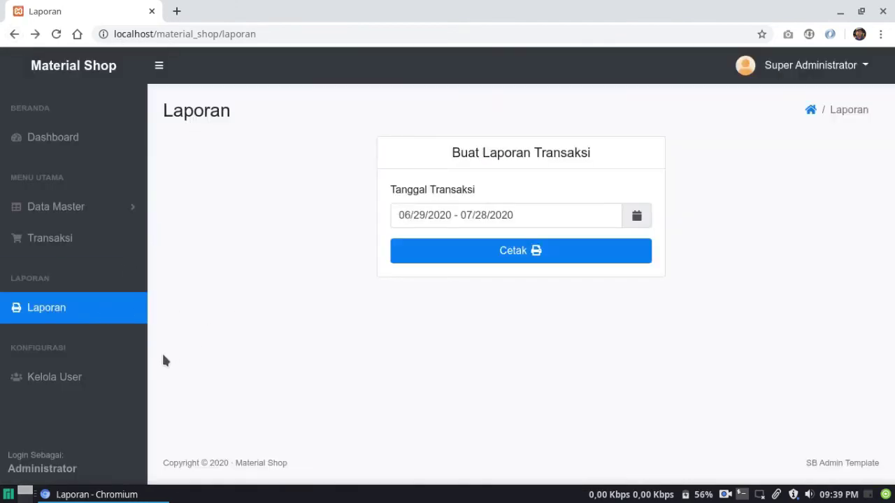
Start a new user with username kasir and enter the account password twice
click(117, 385)
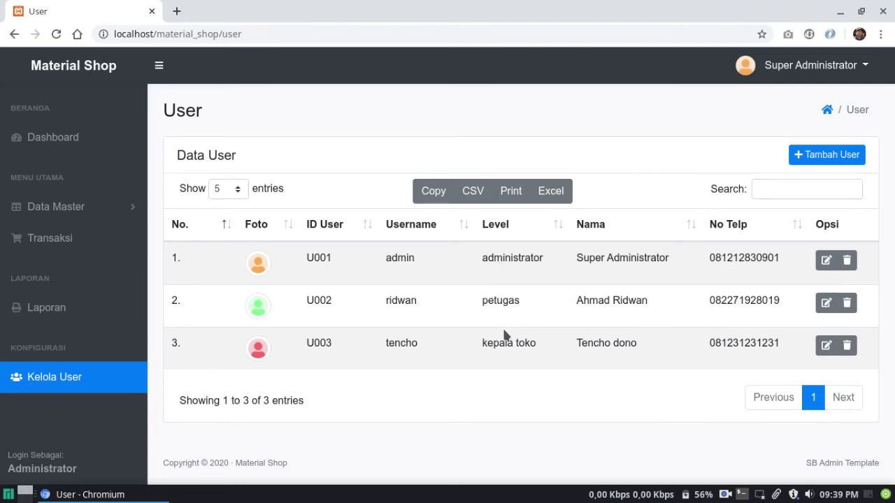
click(807, 158)
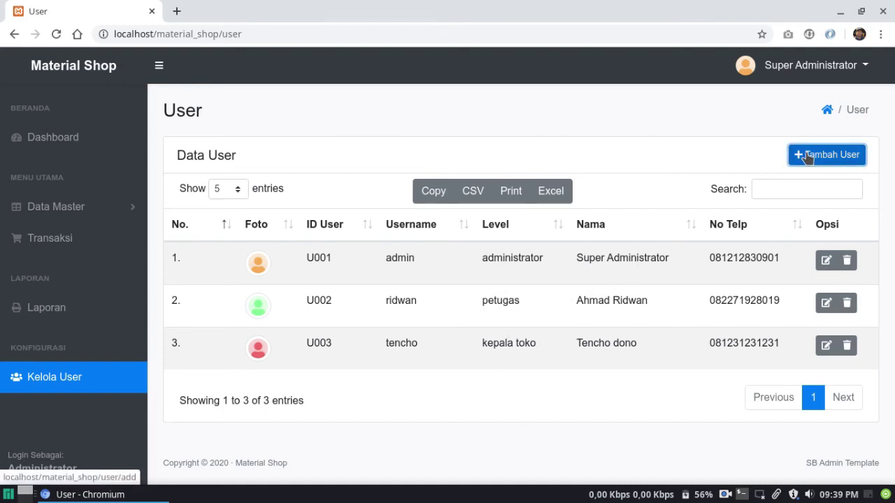
scroll(598, 240, down, 3)
scroll(598, 240, up, 3)
click(513, 185)
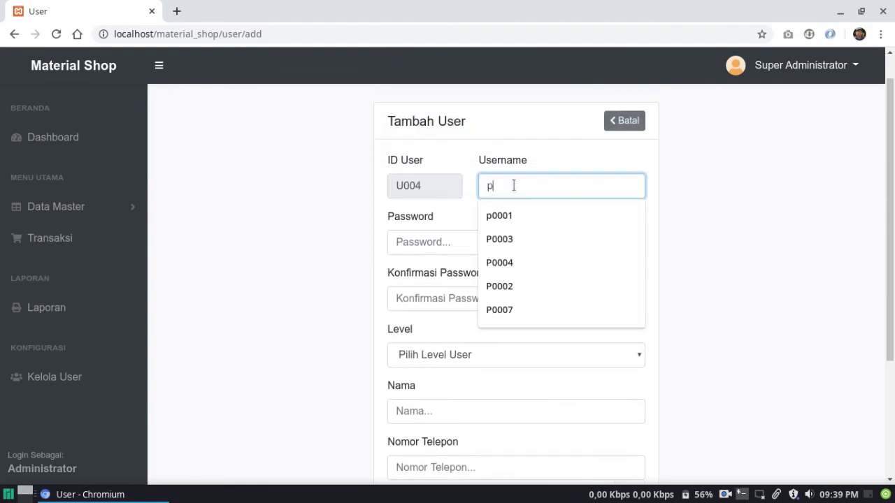
text(kasir)
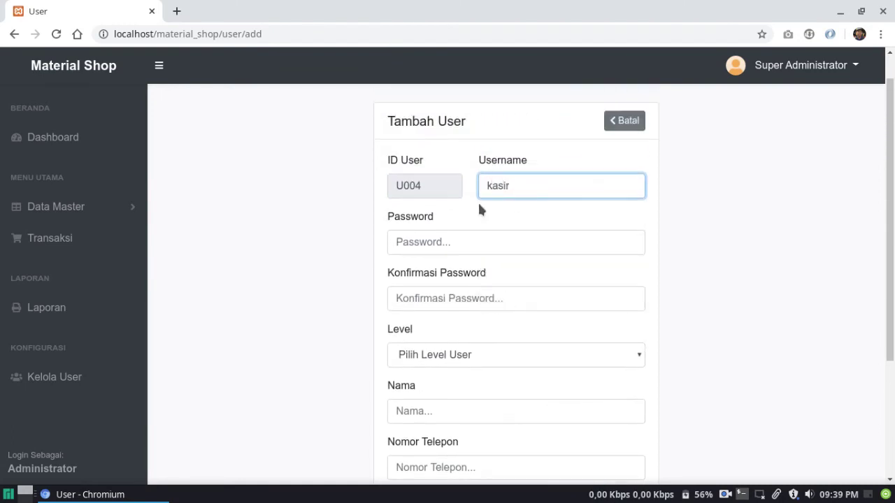
click(438, 242)
text(kasir)
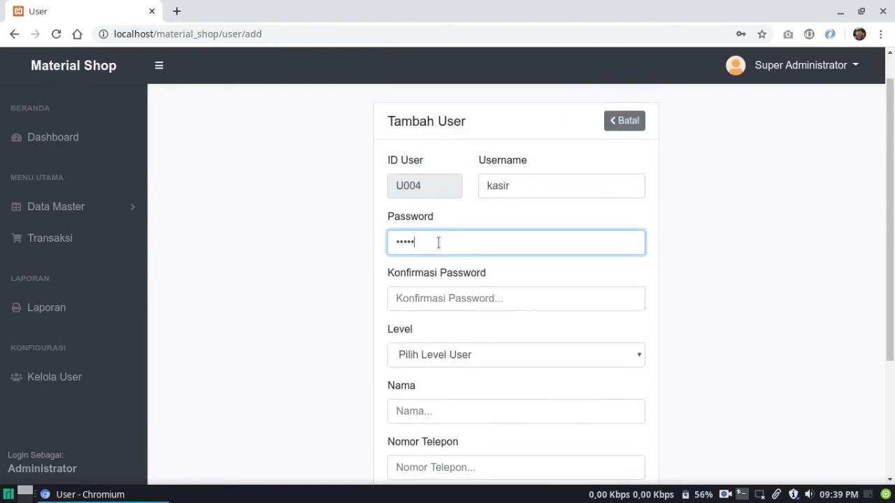
click(427, 294)
text(ka)
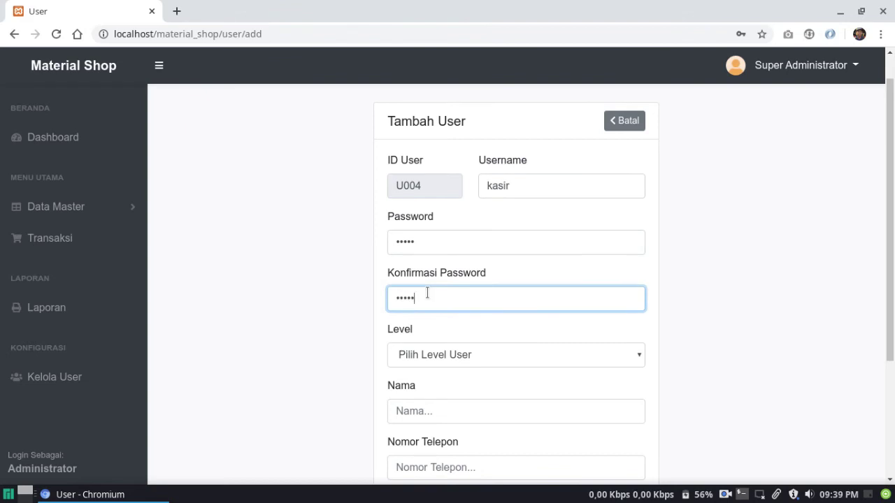
text(sir)
Set the level to Petugas, the name to Kasir, and fill in the phone number
scroll(427, 294, down, 1)
click(425, 307)
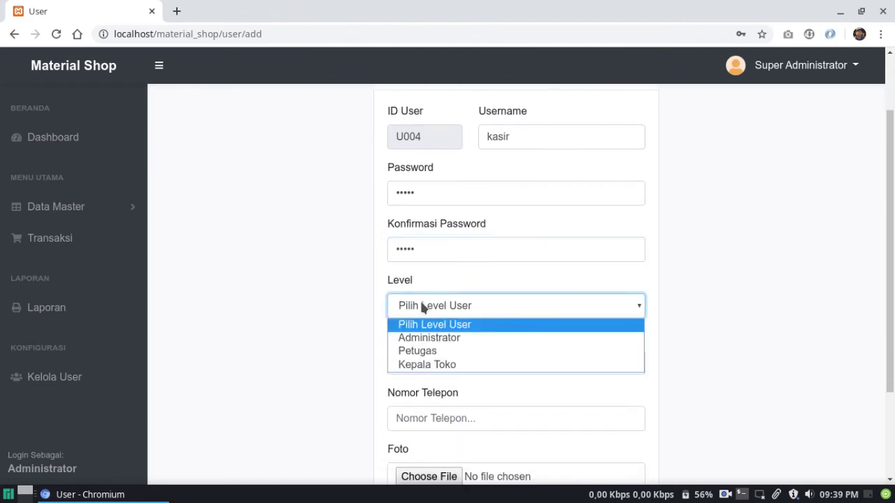
click(424, 351)
scroll(433, 340, down, 3)
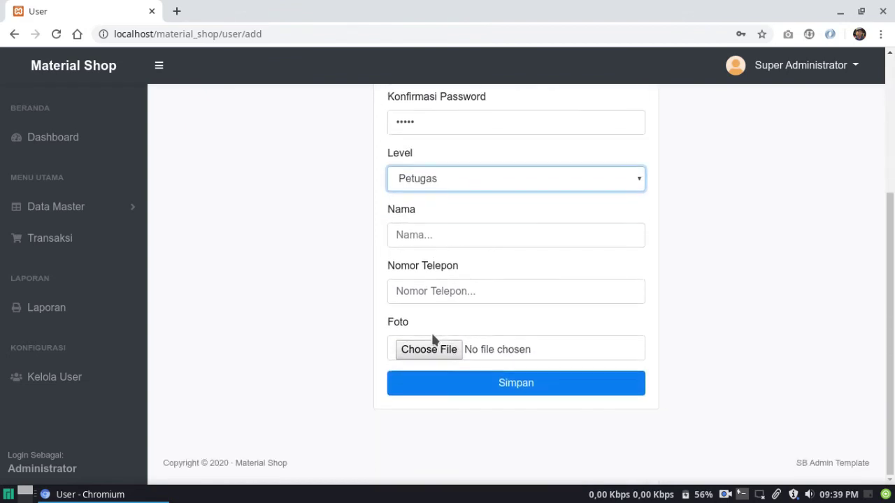
click(436, 230)
text(Kasir)
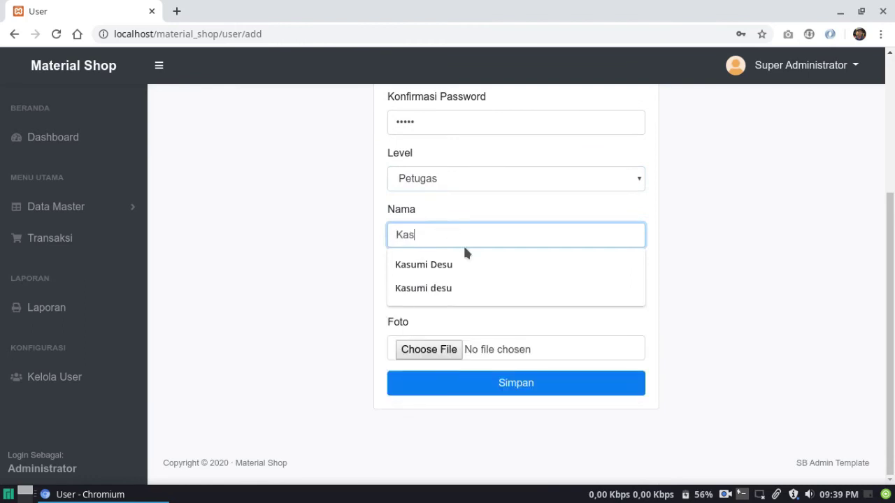
click(441, 288)
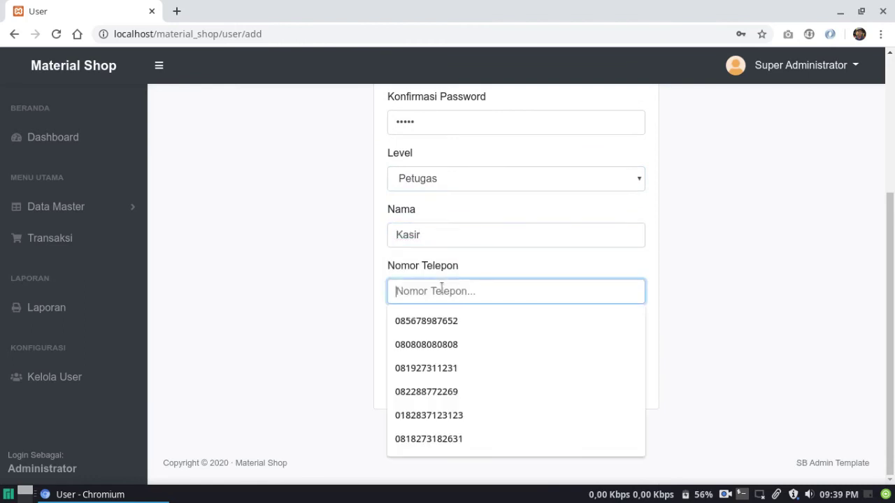
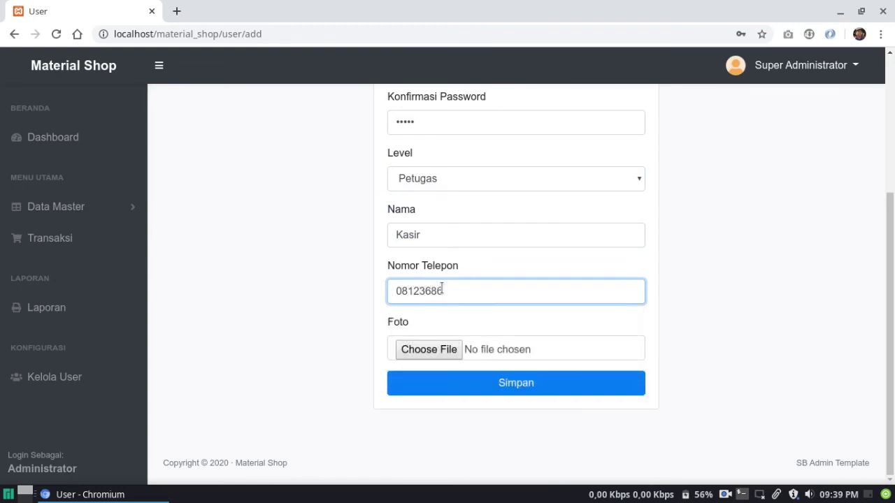
Attach avatar-3.png as the photo and save the user
click(434, 348)
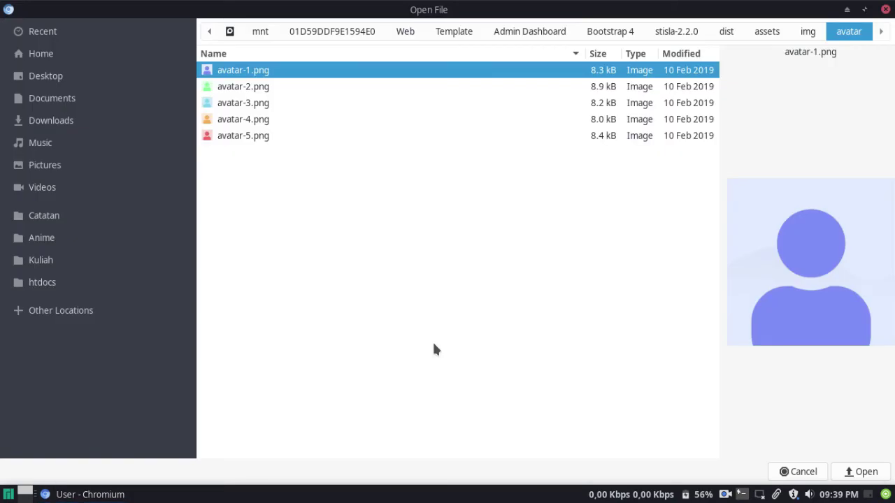
click(278, 104)
double_click(278, 105)
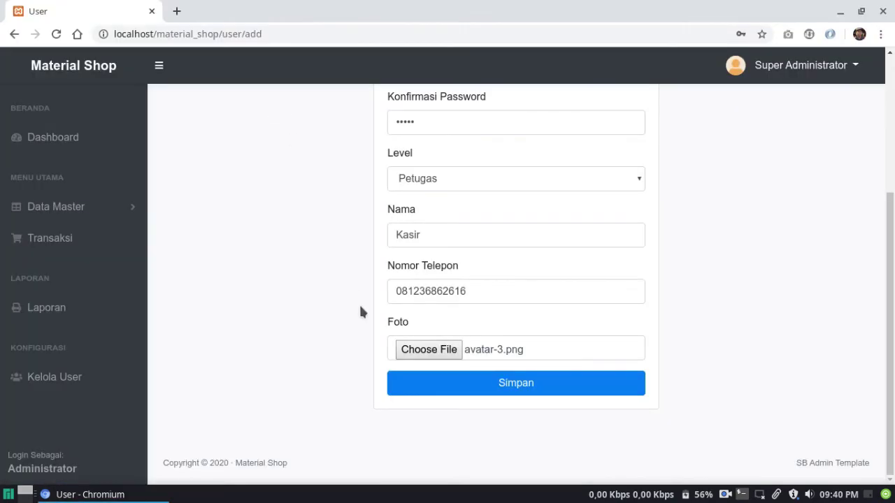
click(466, 388)
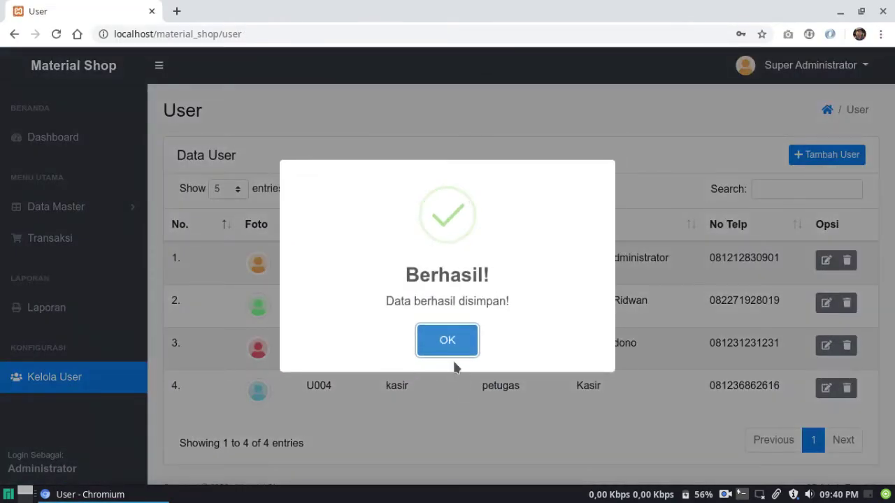
click(465, 344)
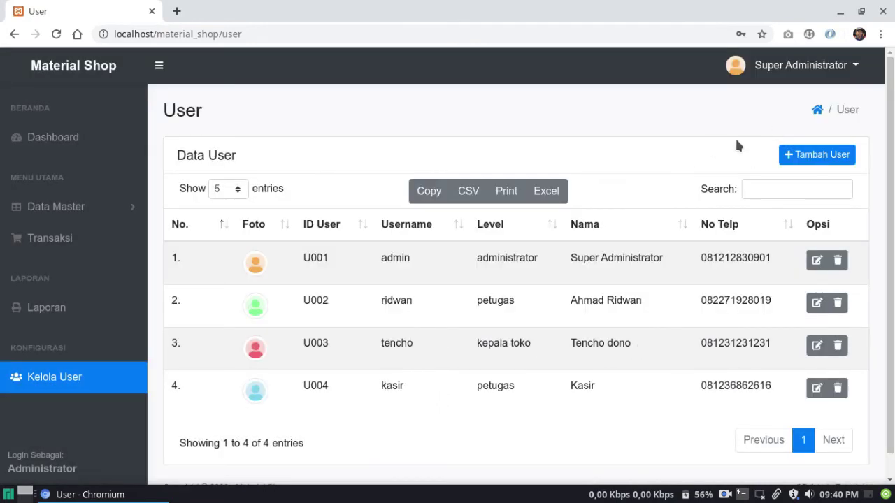
Start another new user with username juragan and enter the account password twice
click(801, 160)
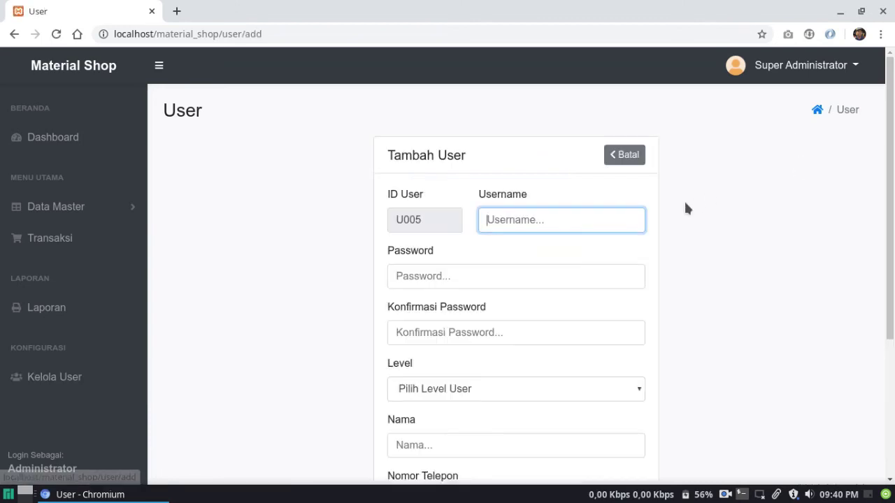
click(543, 229)
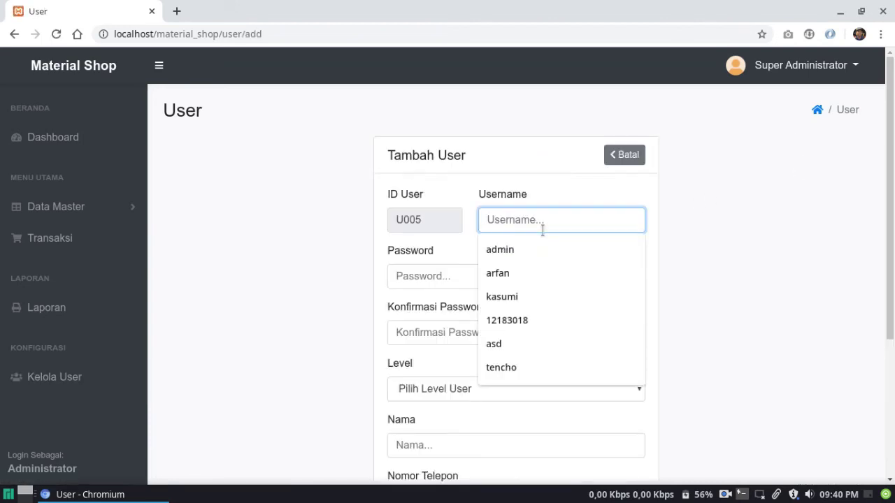
text(juragan)
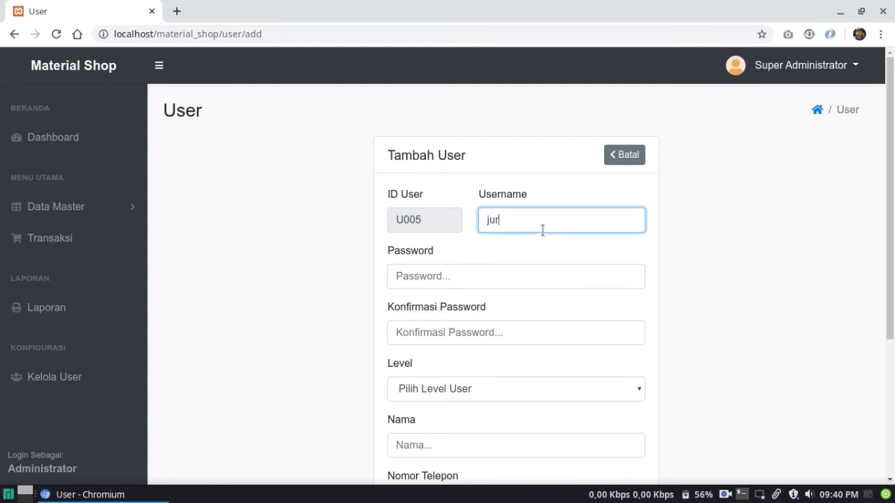
click(447, 276)
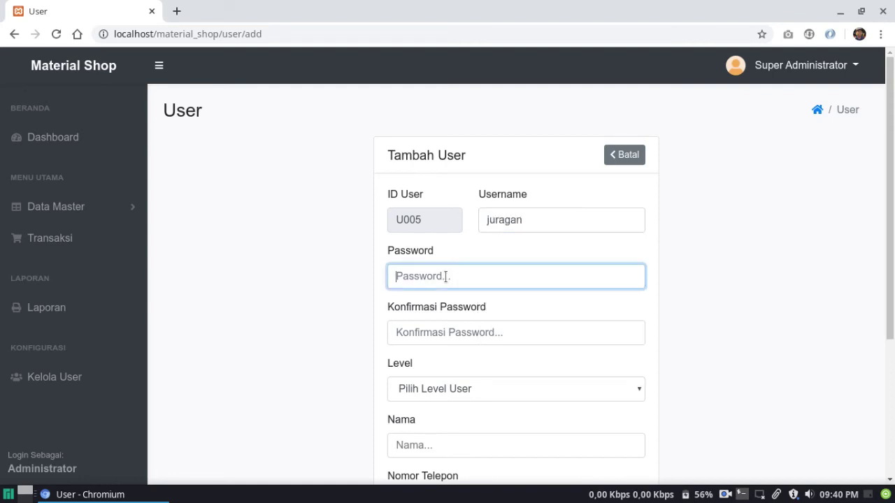
text(jur)
key(Tab)
text(jur)
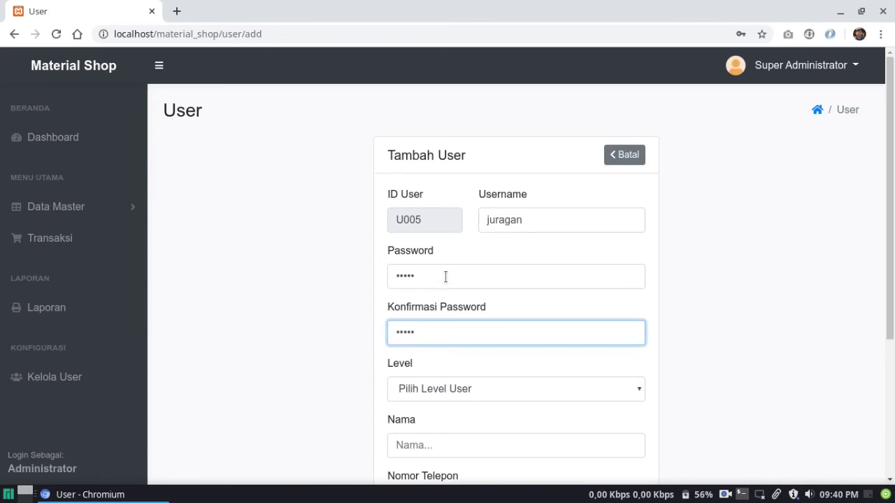
Set the level to Kepala Toko, the name to Juragan, and fill in the phone number
scroll(445, 276, down, 4)
click(443, 250)
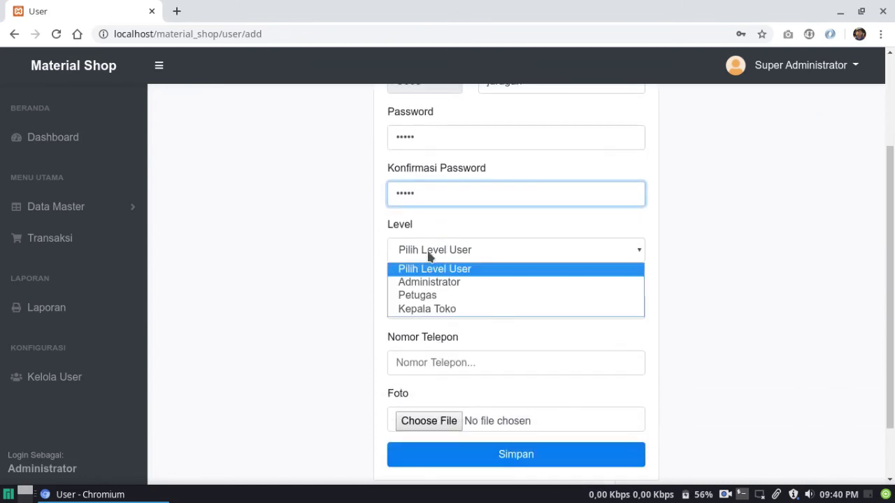
click(428, 310)
click(426, 305)
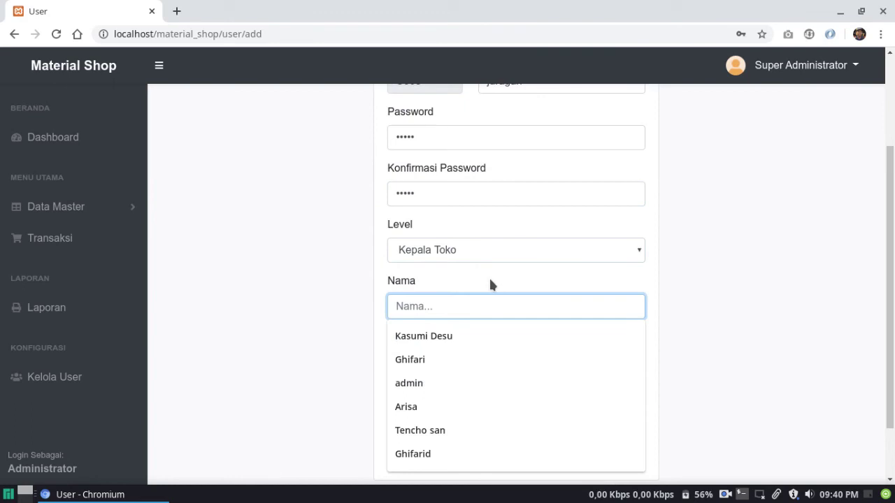
text(Juragan)
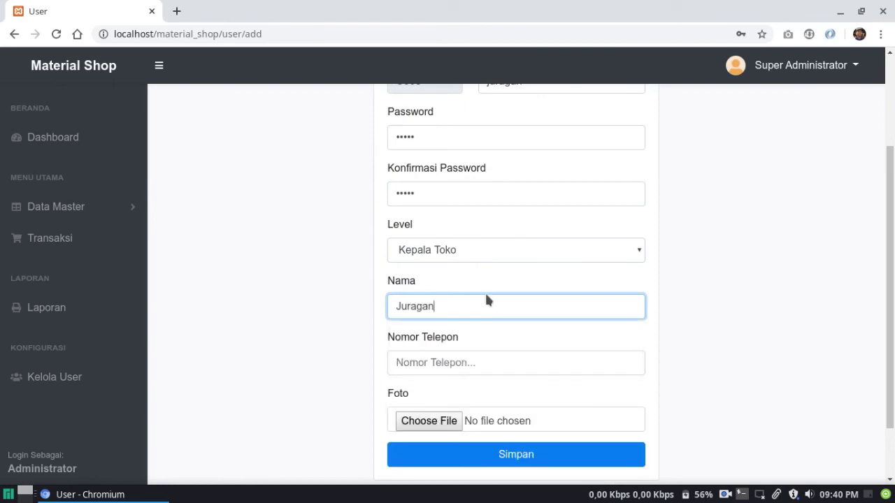
click(434, 364)
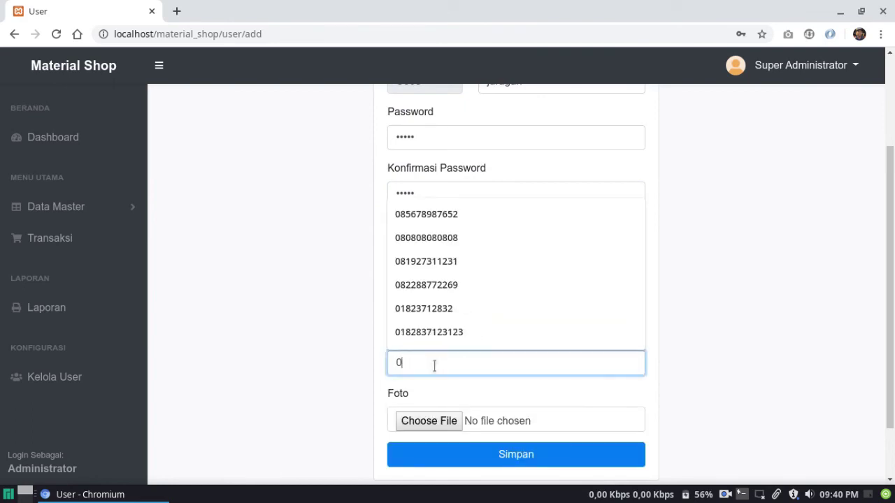
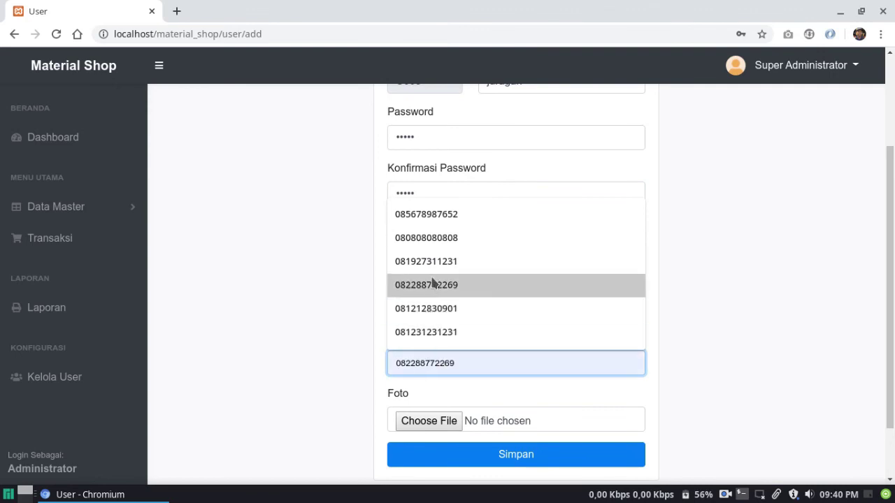
click(431, 282)
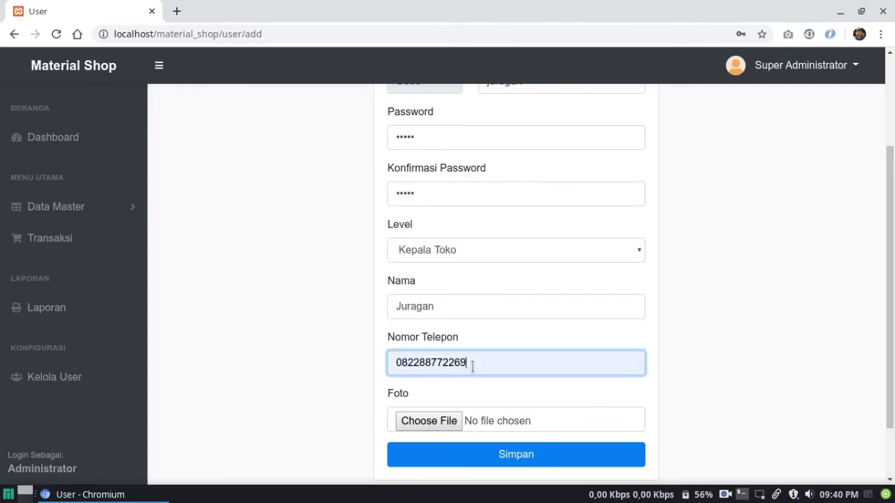
key(BackSpace)
text(1)
Attach avatar-2.png as the photo and save the user as U005
scroll(471, 365, down, 2)
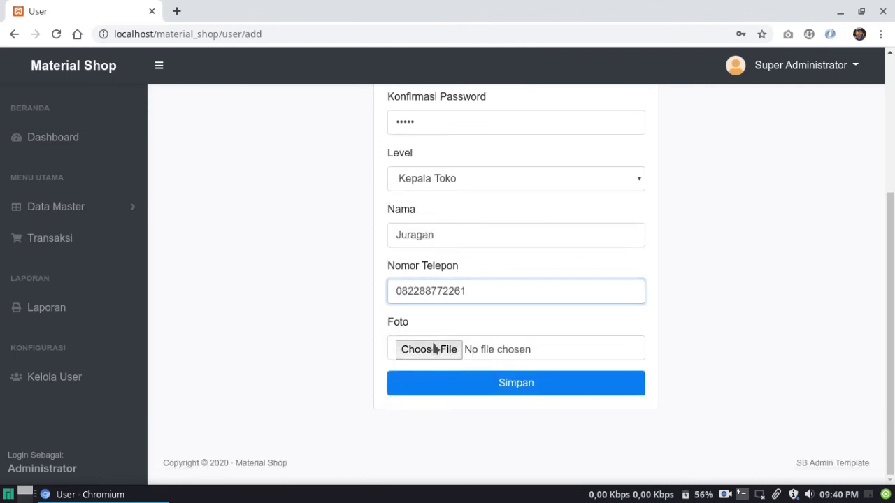
click(432, 349)
click(289, 120)
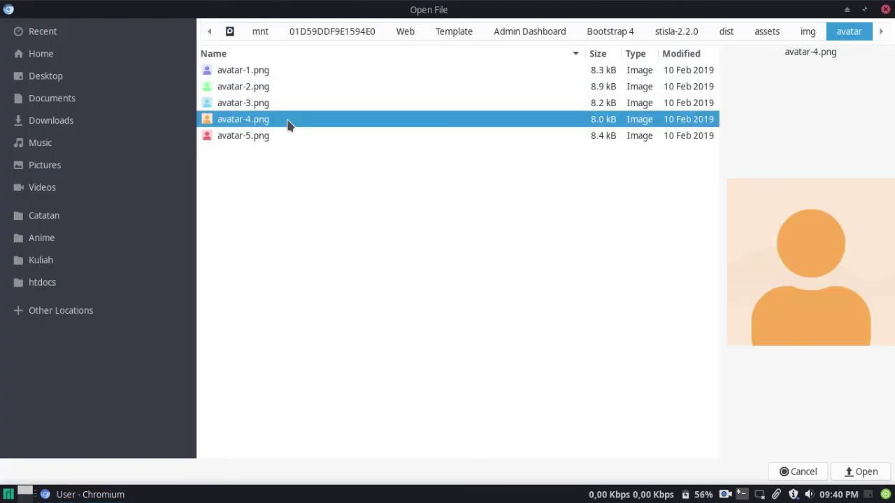
key(Up)
key(Up)
key(Return)
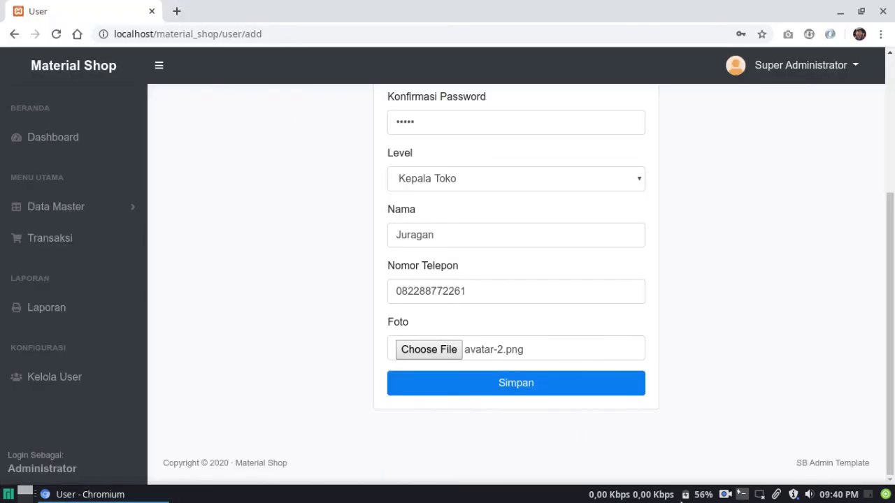
click(532, 389)
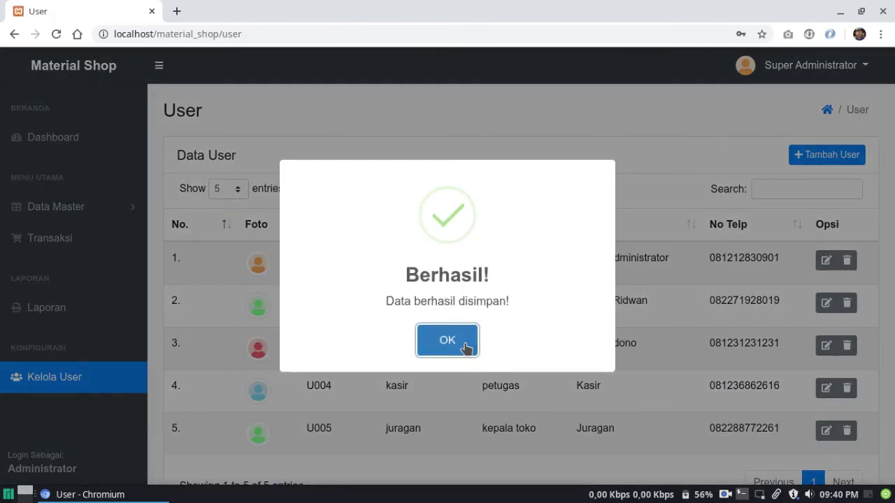
click(447, 340)
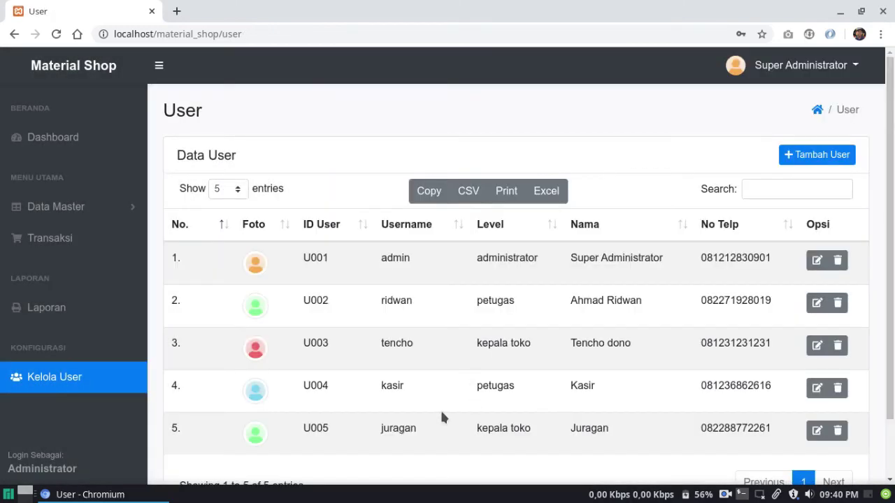
Submit a change from Super Administrator > Ganti Password with old, new and confirmation passwords
click(798, 73)
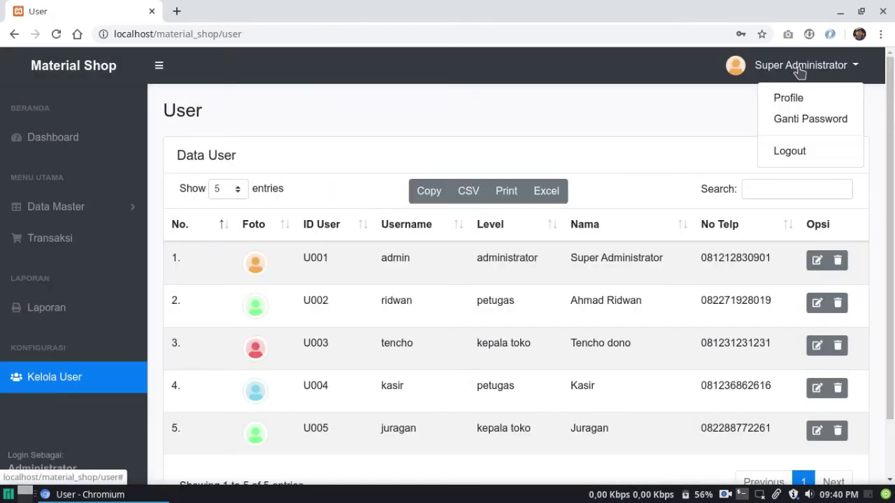
click(795, 122)
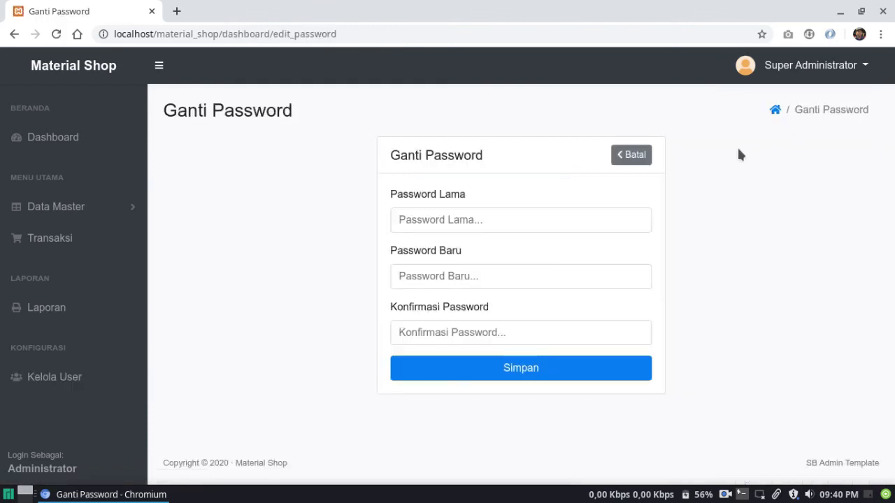
click(562, 219)
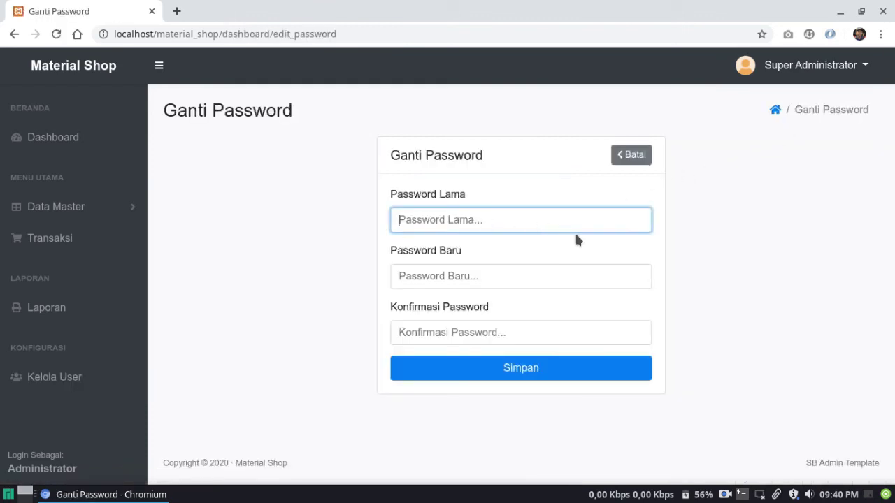
text(admin)
key(Tab)
text(123)
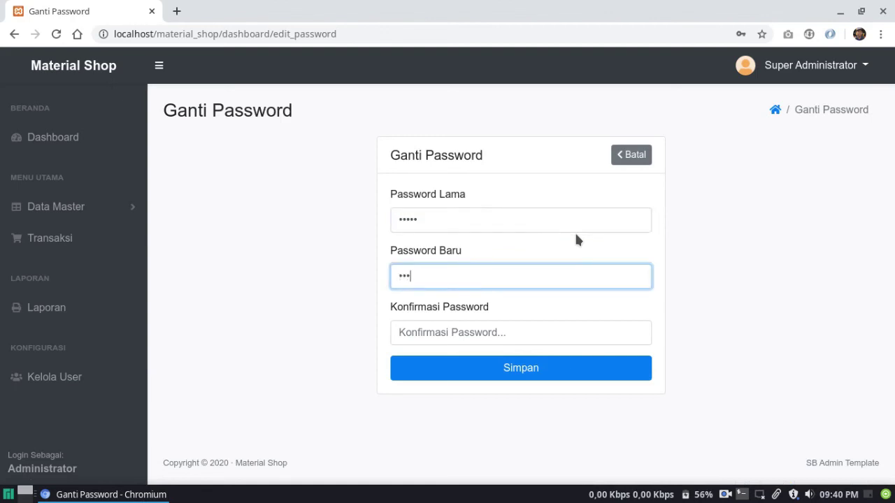
text(45)
key(Tab)
text(1234)
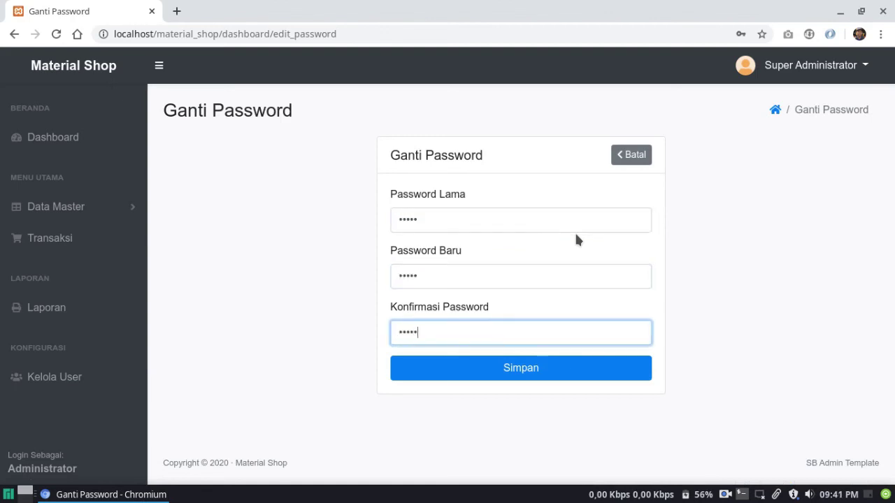
text(5)
key(Return)
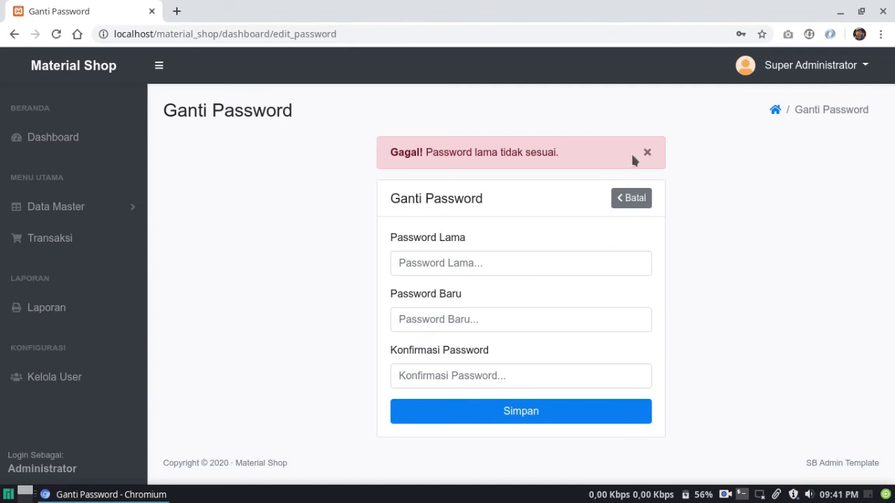
After the old-password mismatch error, refill all three password fields and resubmit
click(493, 256)
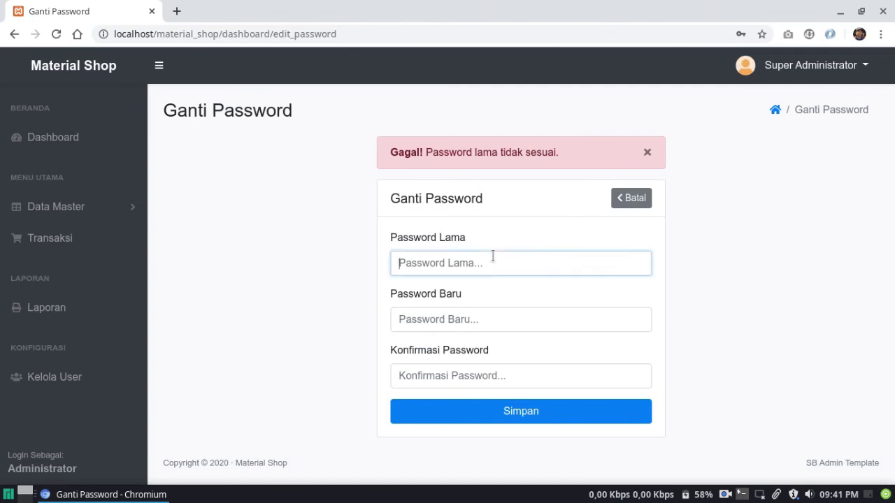
text(1)
key(Tab)
text(1)
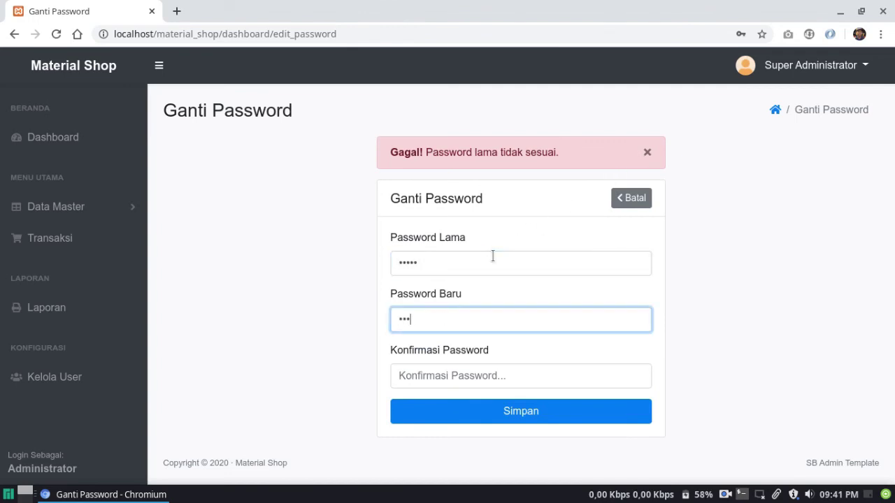
key(Tab)
text(12)
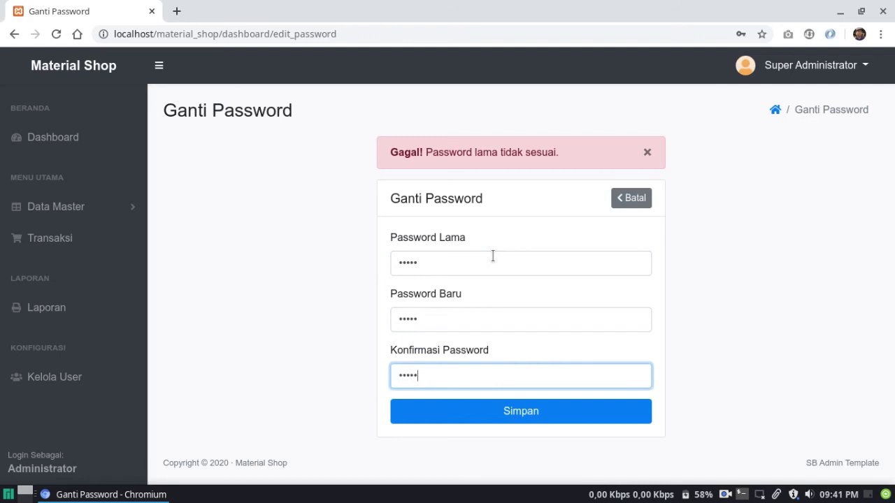
key(Return)
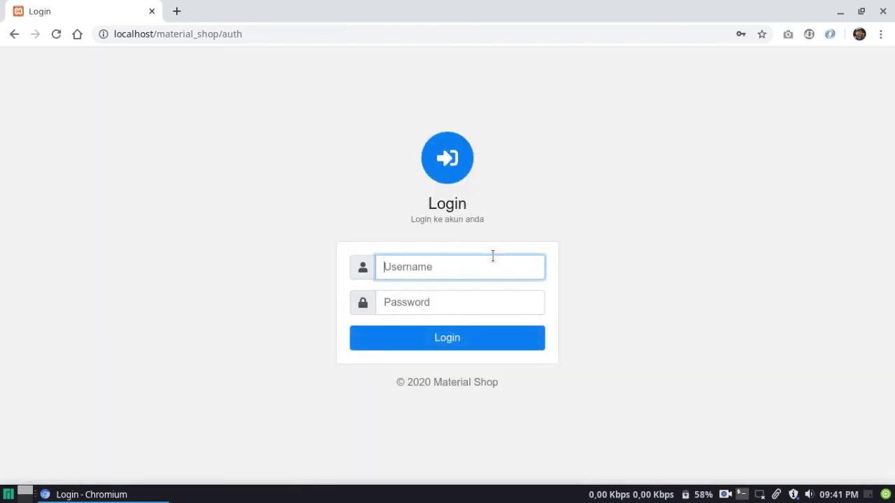
Log in to Material Shop as admin with the account password
text(admin)
key(Tab)
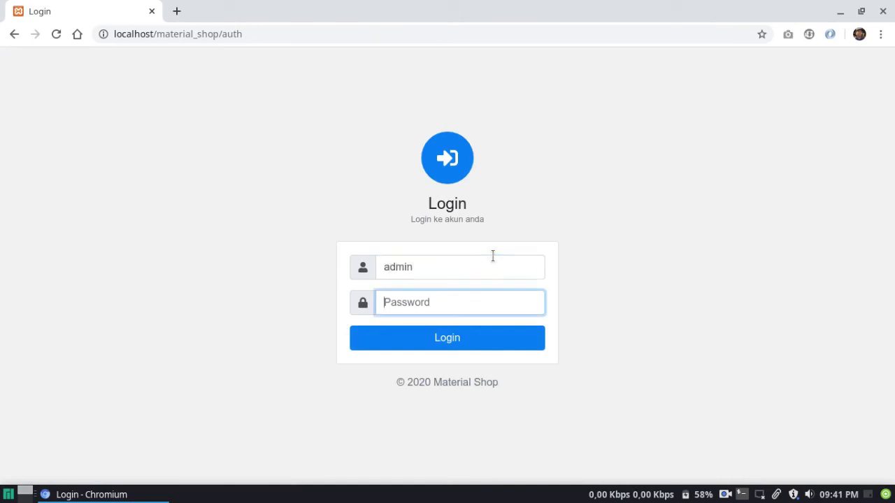
text(admin)
key(Return)
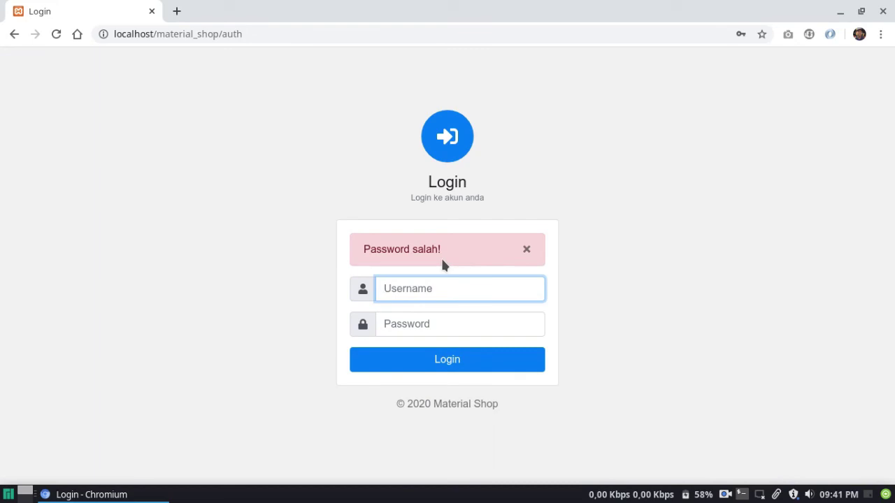
text(admin)
key(Tab)
text(a)
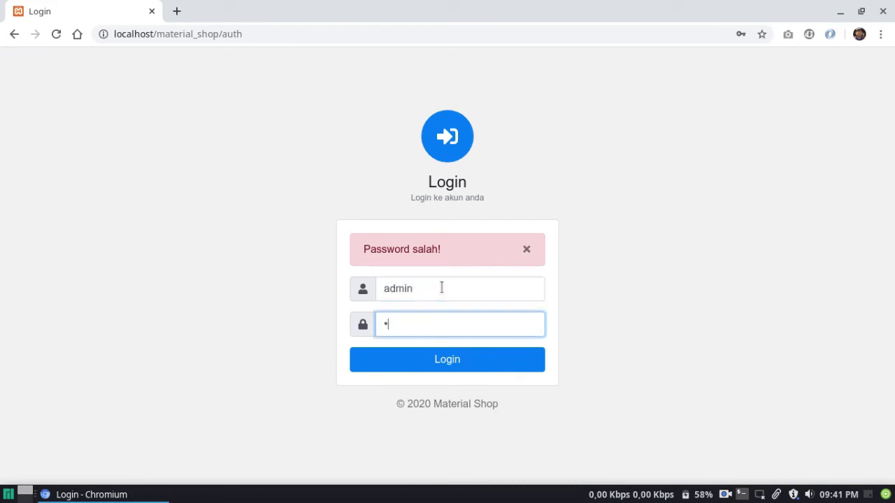
text(dmin)
key(Return)
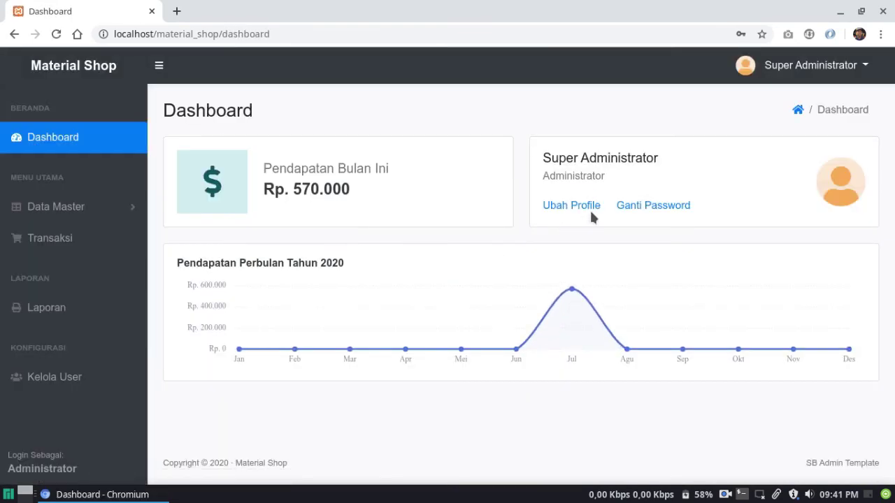
Change the admin password via Ganti Password, then start entering the cashier's username at login
click(760, 72)
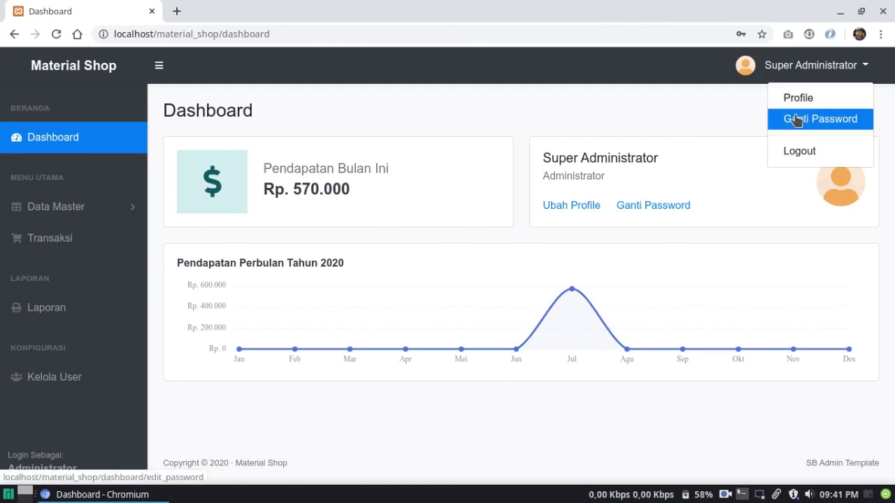
click(775, 118)
click(478, 220)
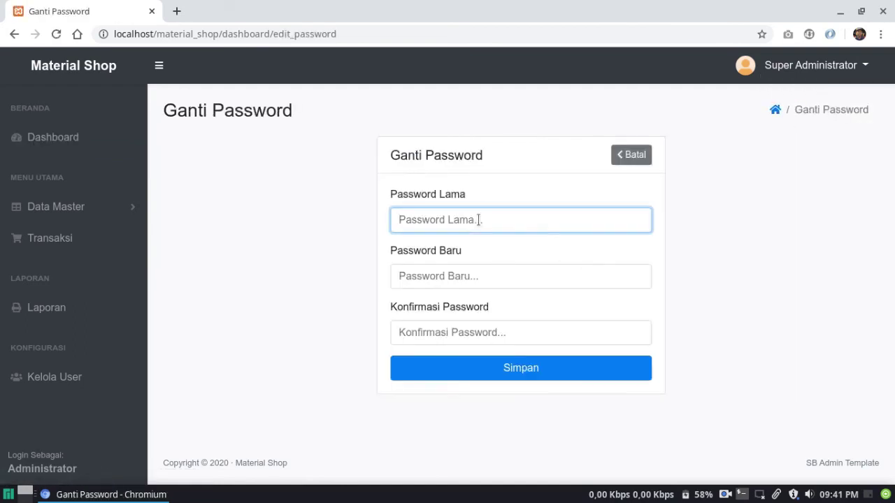
text(admi)
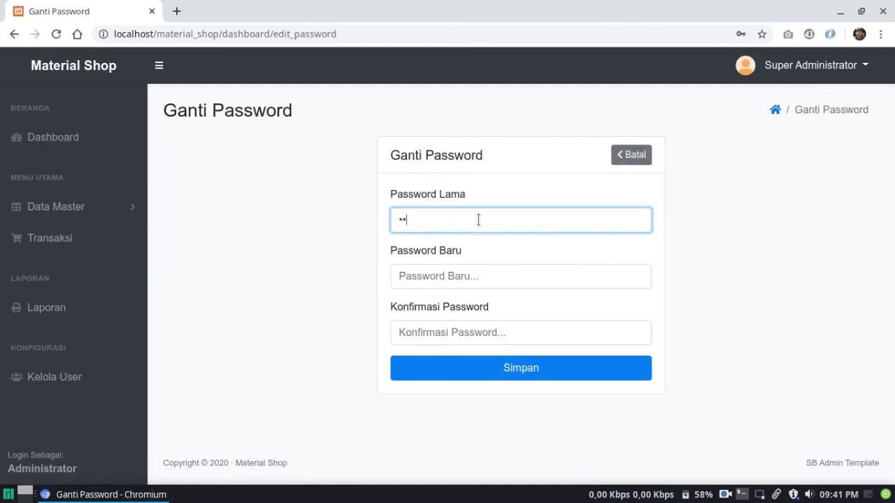
text(n)
key(Tab)
text(admin)
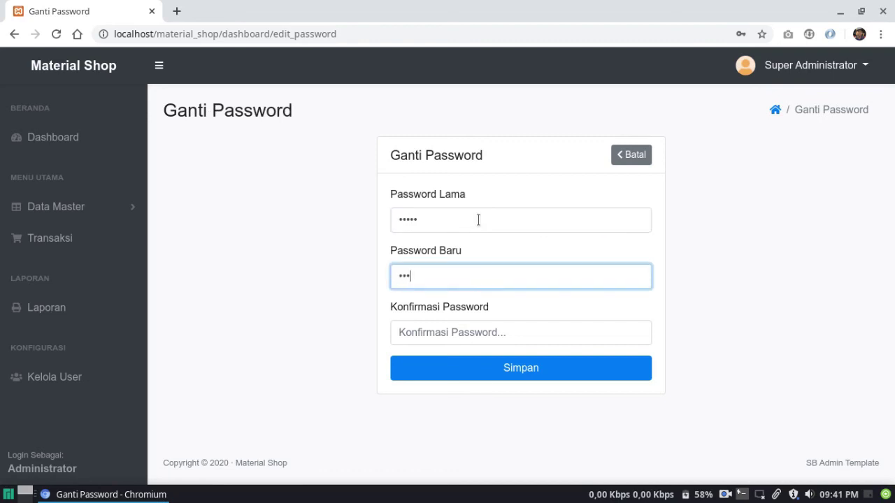
key(Tab)
text(admin)
key(Return)
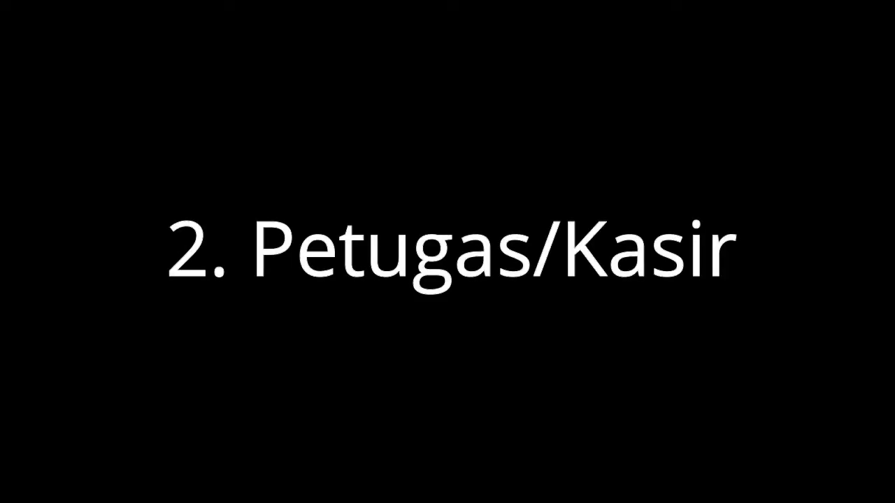
text(kasir)
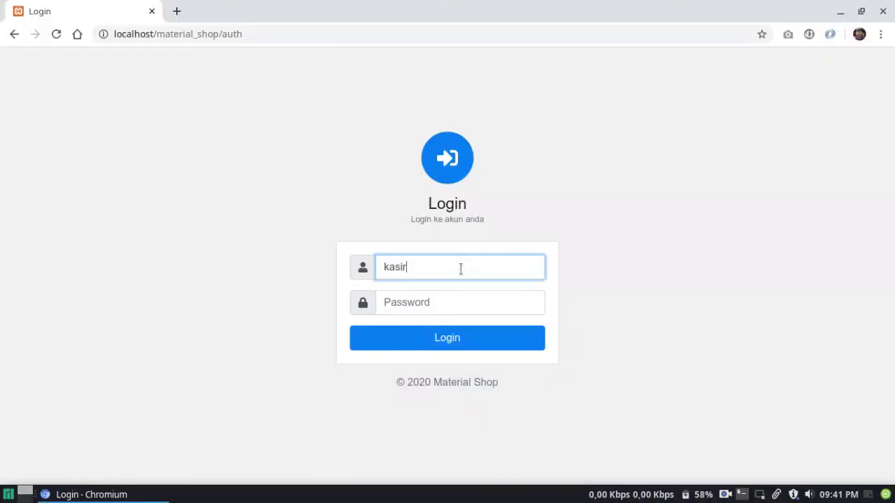